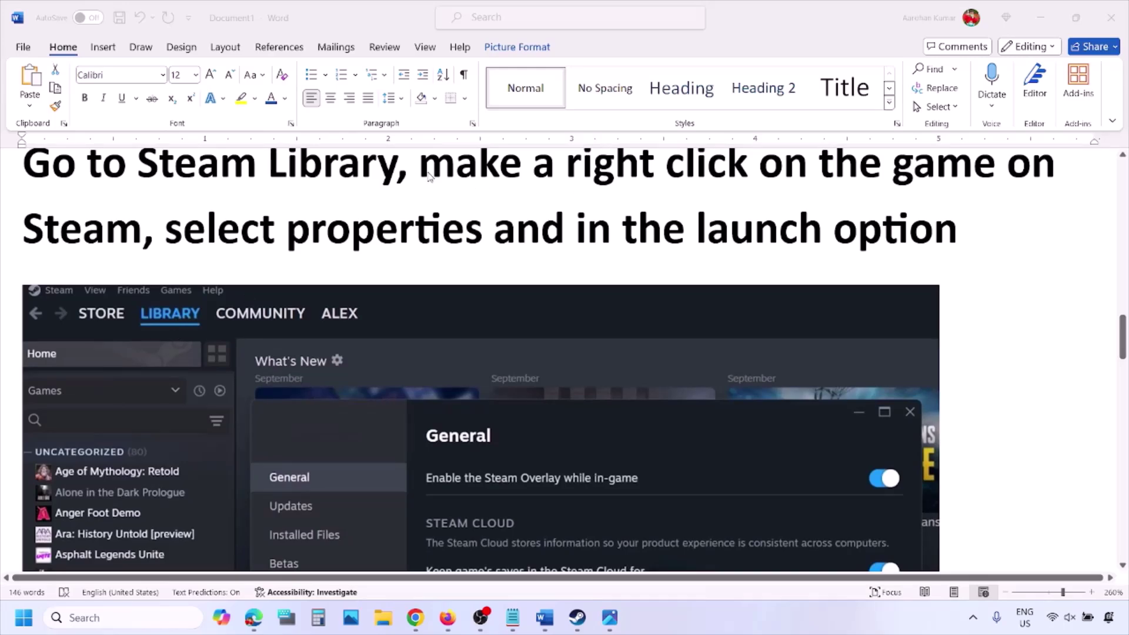
Step: Highlight the instructions for opening the game's properties in the Steam Library and review the -dx11 launch option example
key(alt+Tab)
drag(425, 170, 1003, 170)
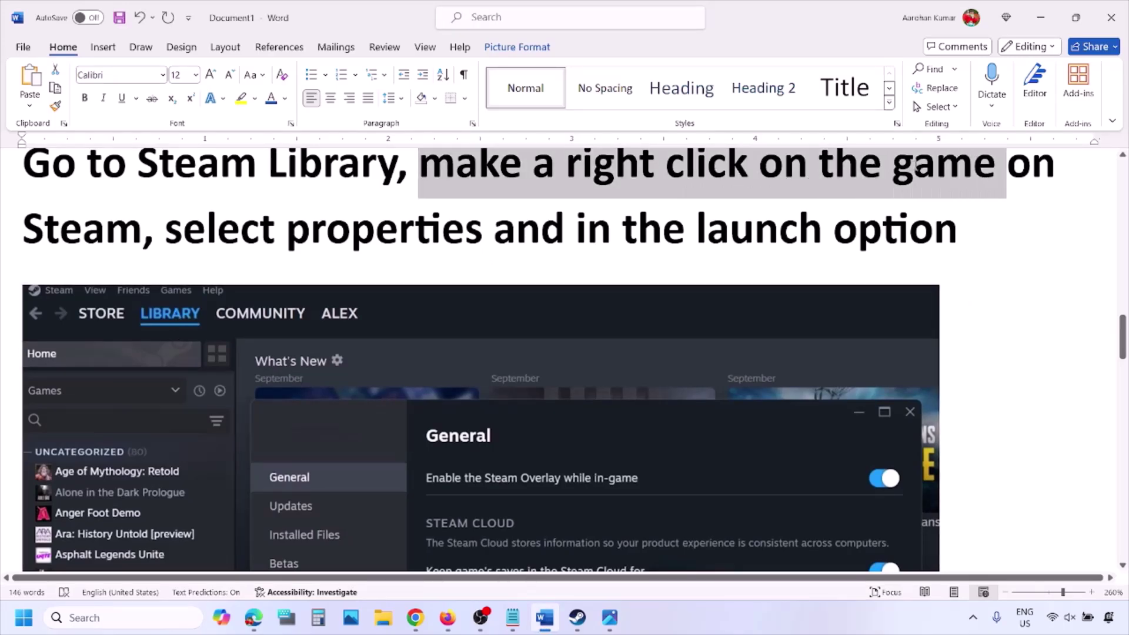
drag(166, 230, 485, 232)
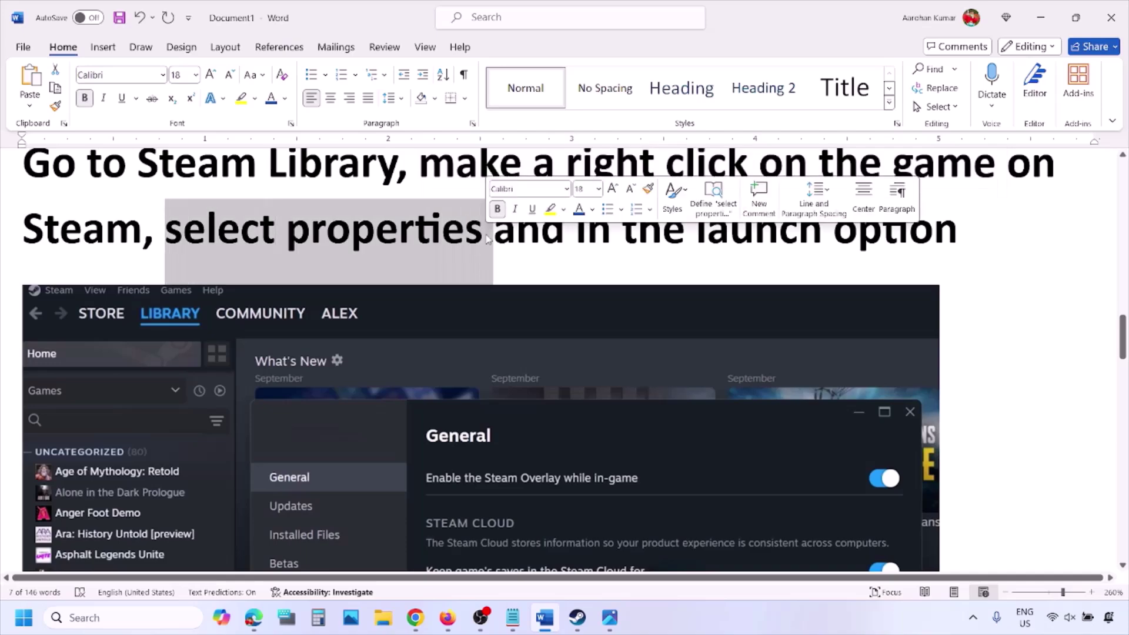
scroll(487, 234, down, 5)
scroll(486, 236, up, 1)
right_click(486, 236)
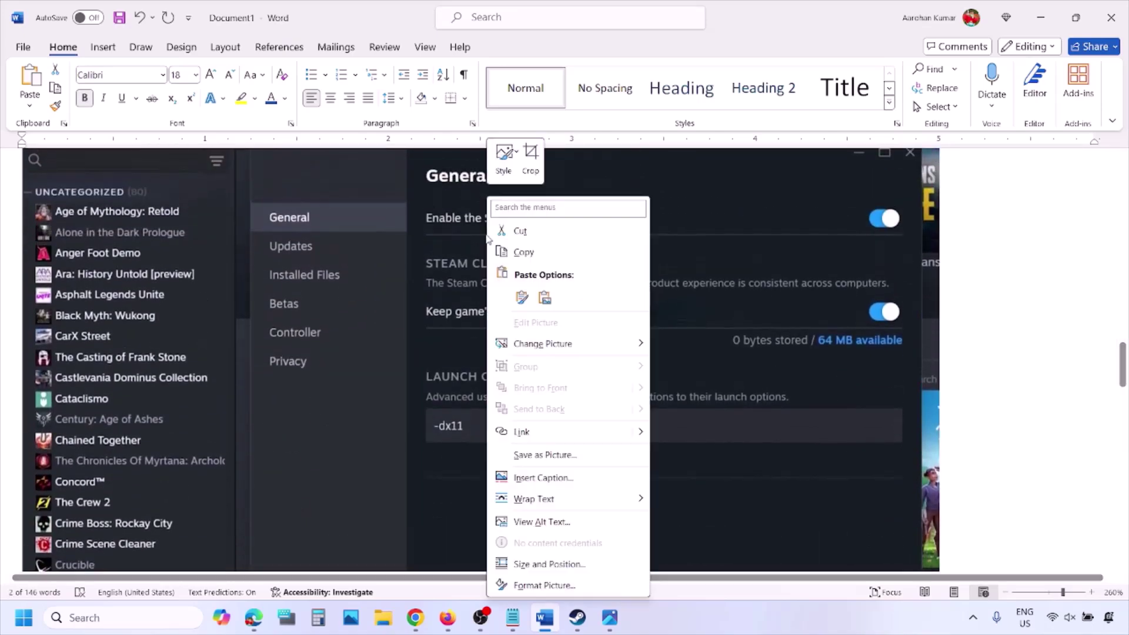
click(443, 424)
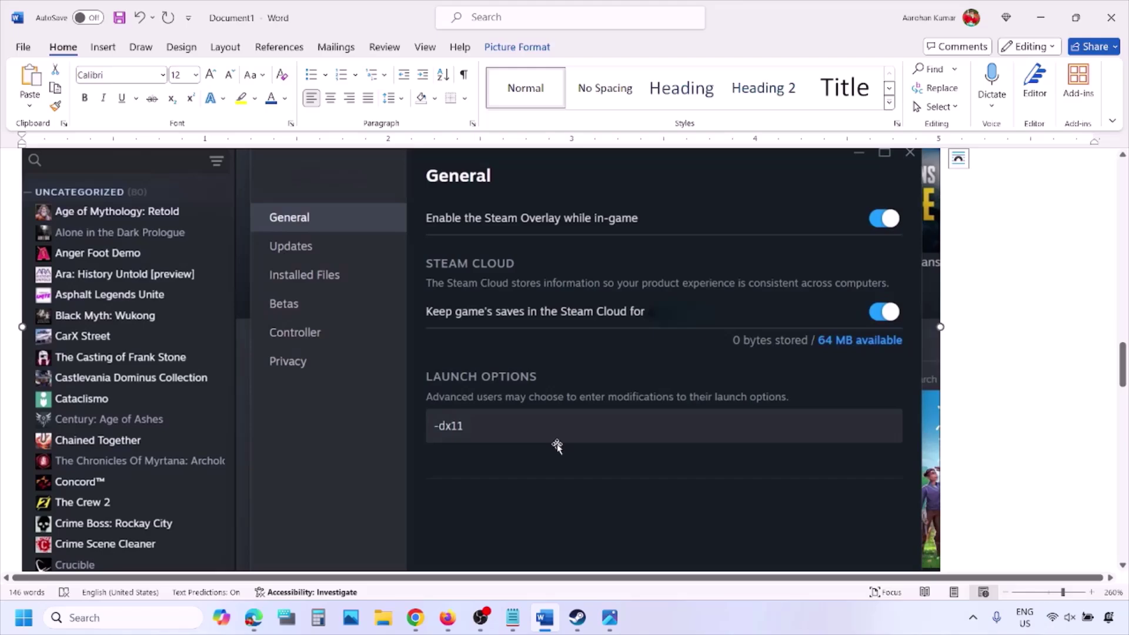
Step: Review the -d3d11 and -dx12 launch option example images further down in the document
scroll(557, 447, down, 10)
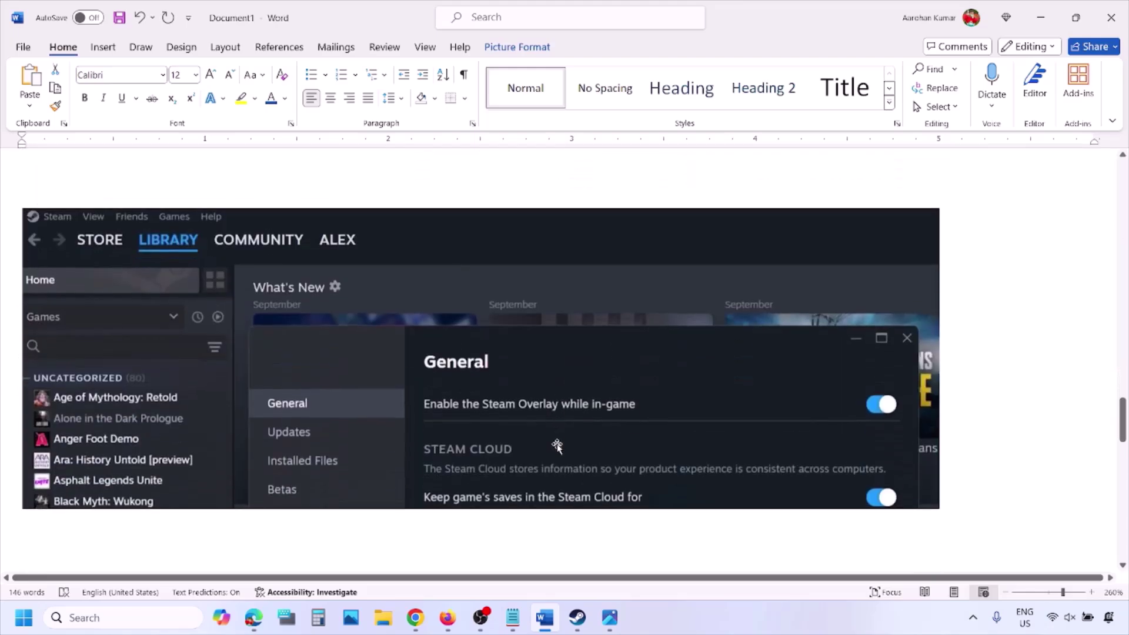
scroll(557, 447, down, 5)
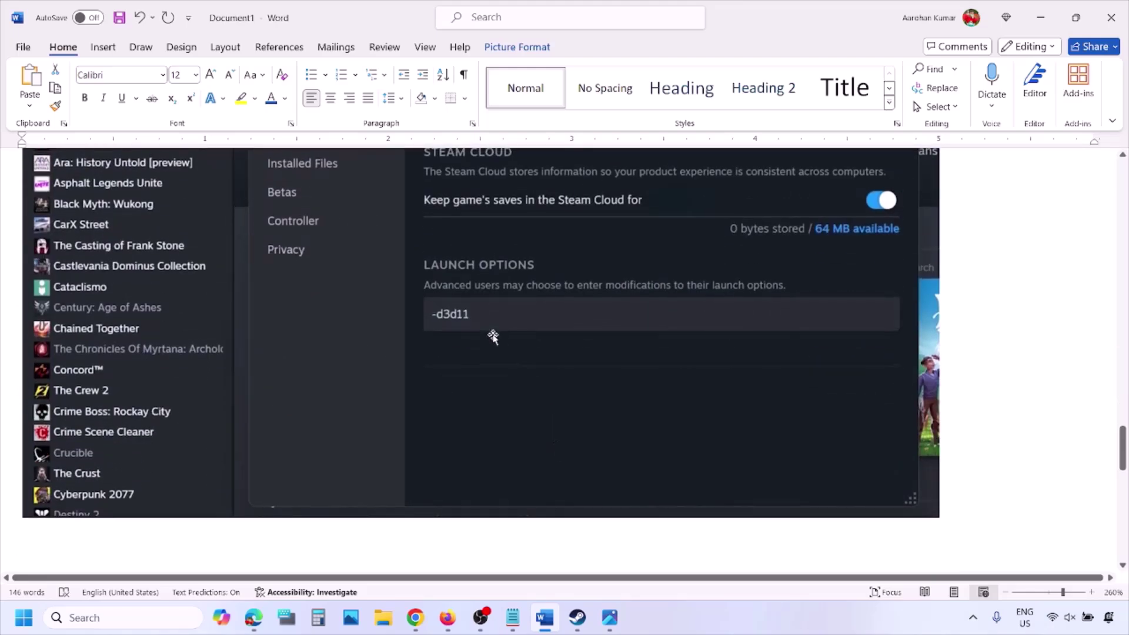
scroll(512, 356, up, 1)
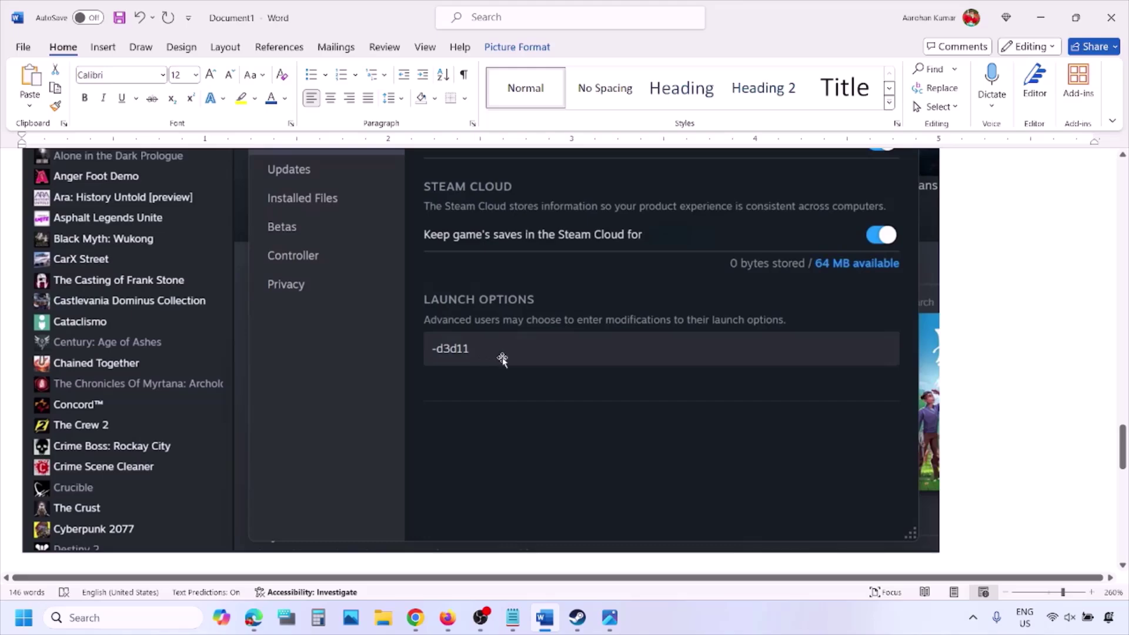
scroll(506, 360, down, 6)
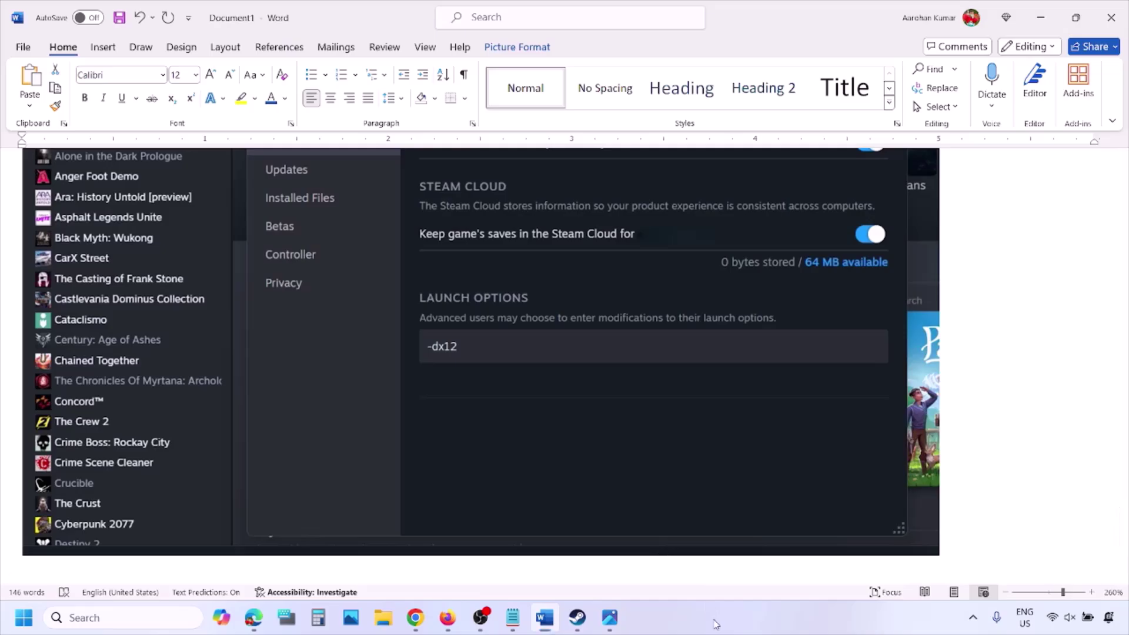
Step: Switch to Steam and display the Windows power options to locate the Restart command
key(alt+Tab)
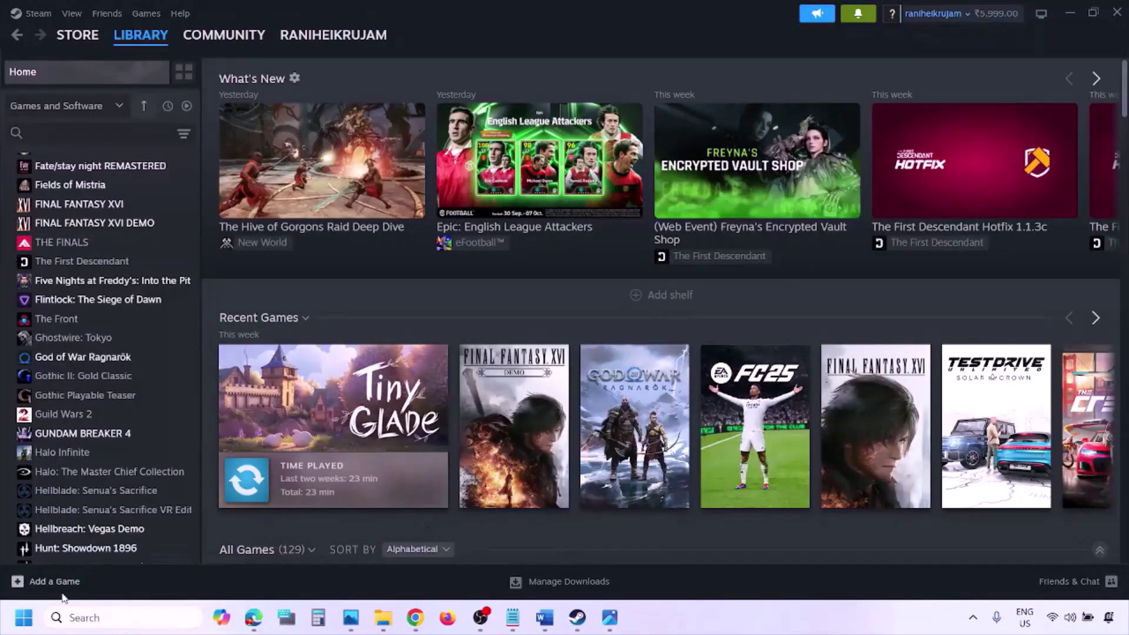
key(super)
click(428, 566)
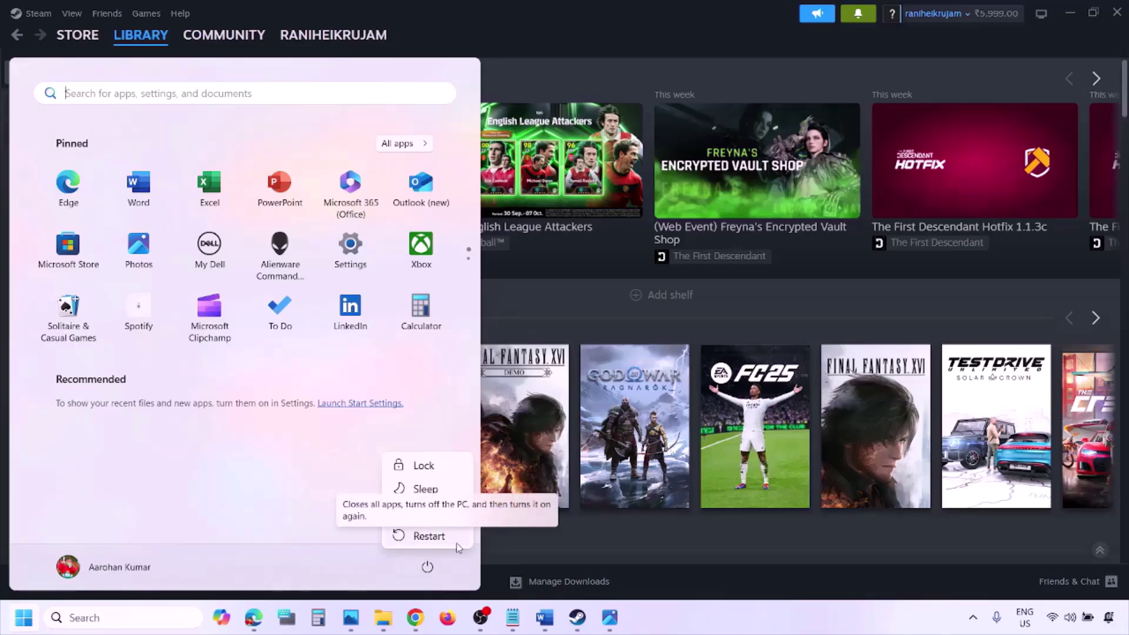
Step: Switch to the Word troubleshooting document and highlight Step 2 about running the game as an administrator from its installation folder
click(547, 625)
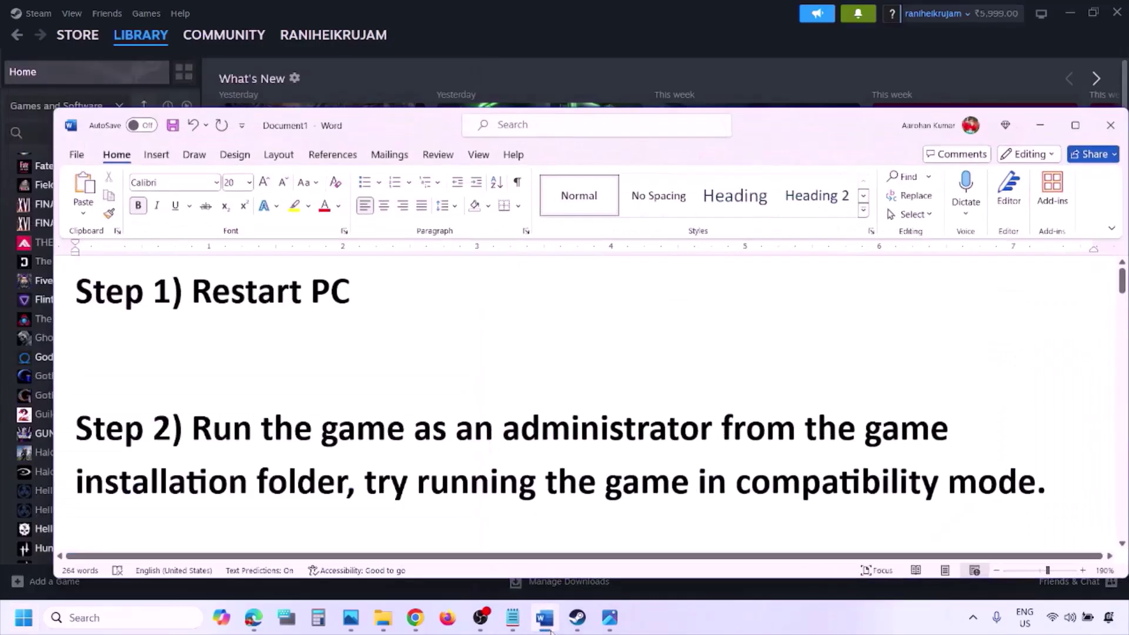
drag(196, 428, 319, 465)
click(715, 620)
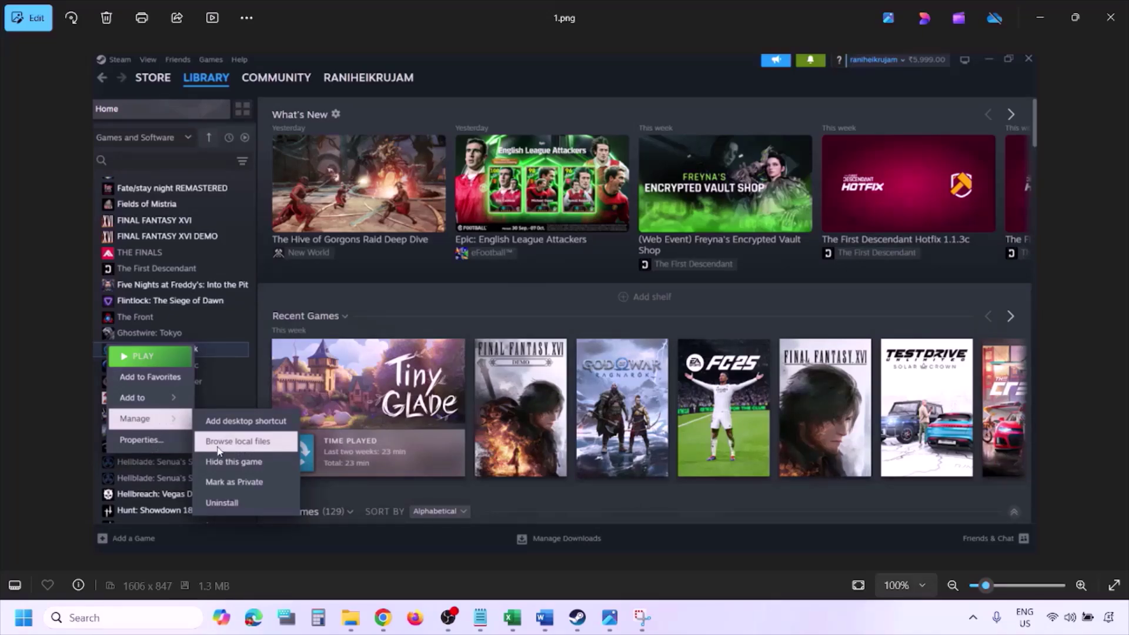
Step: Examine the Browse local files command in 1.png and the Properties command in 2.png
scroll(267, 440, up, 2)
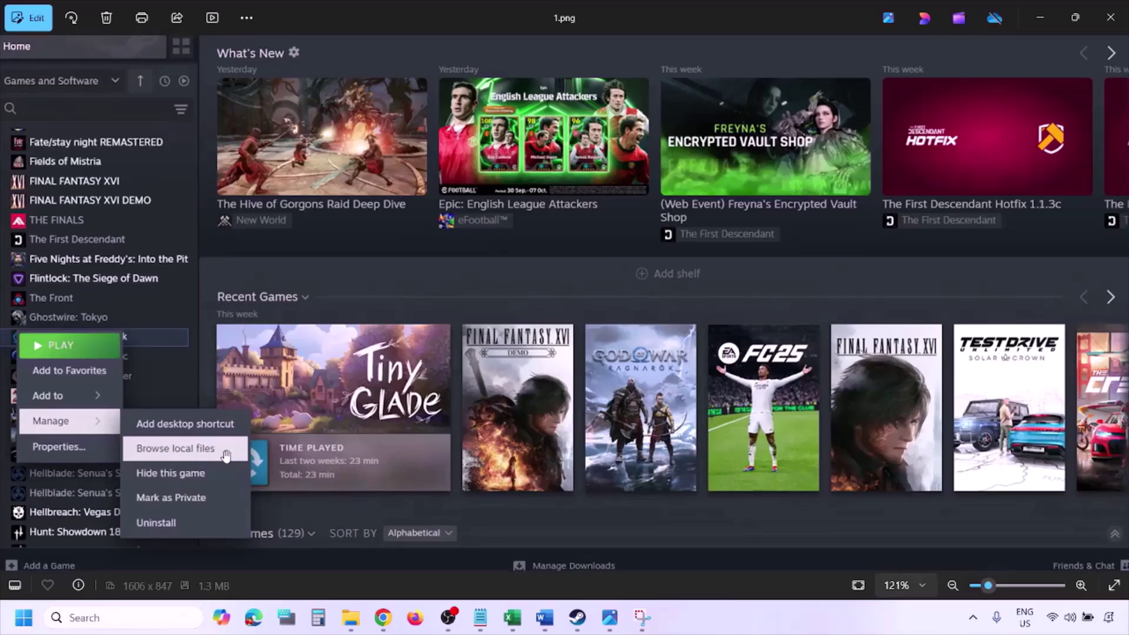
scroll(226, 455, down, 2)
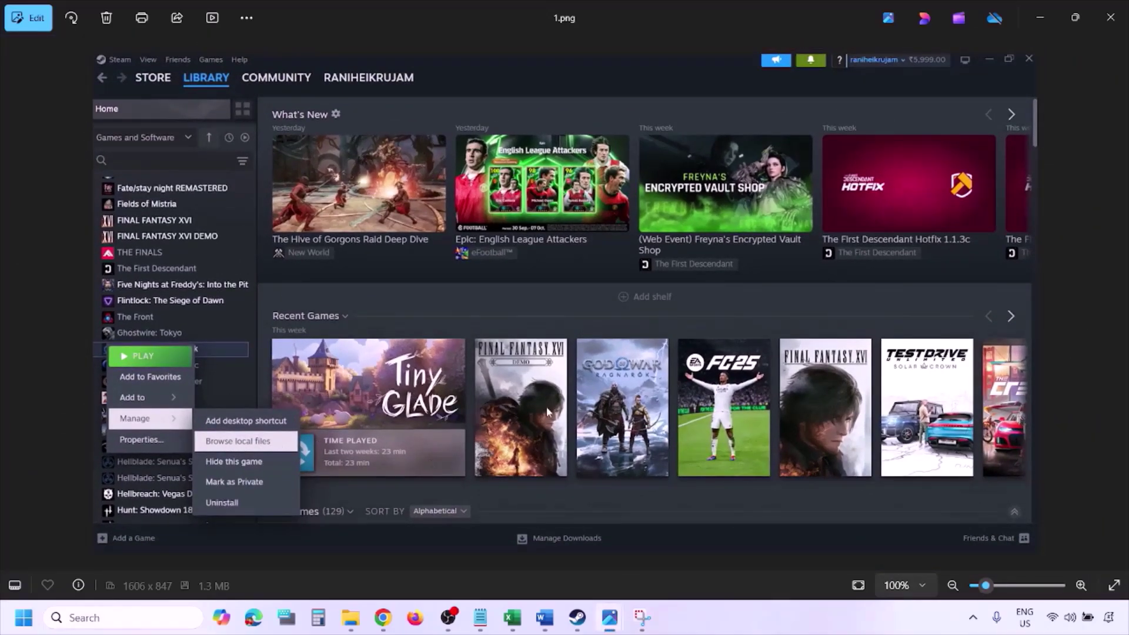
key(Right)
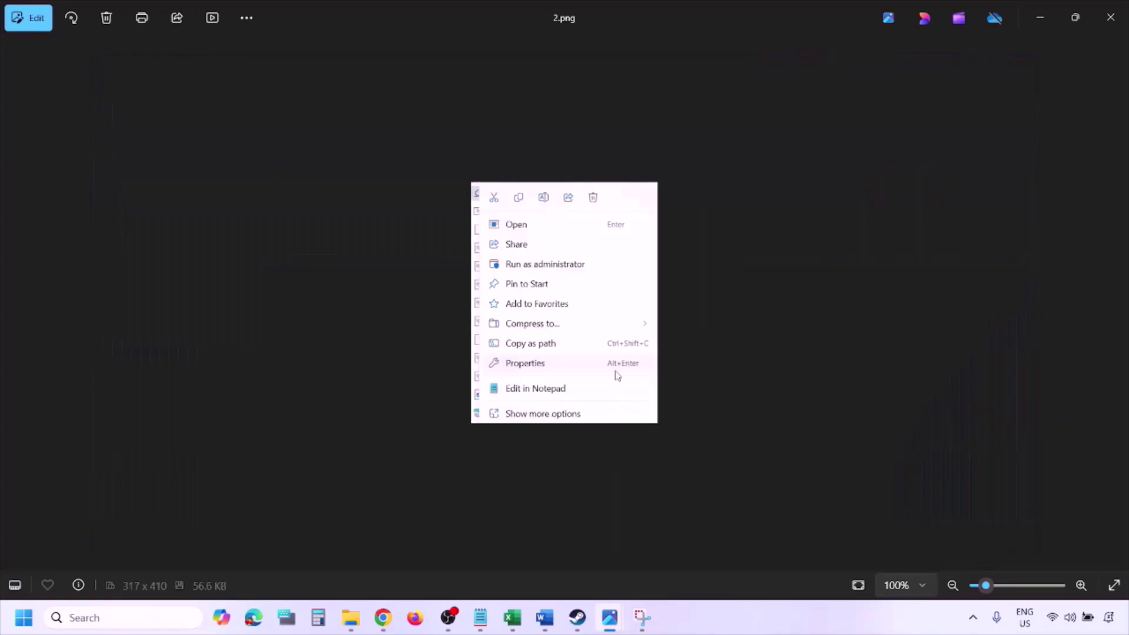
scroll(554, 353, up, 5)
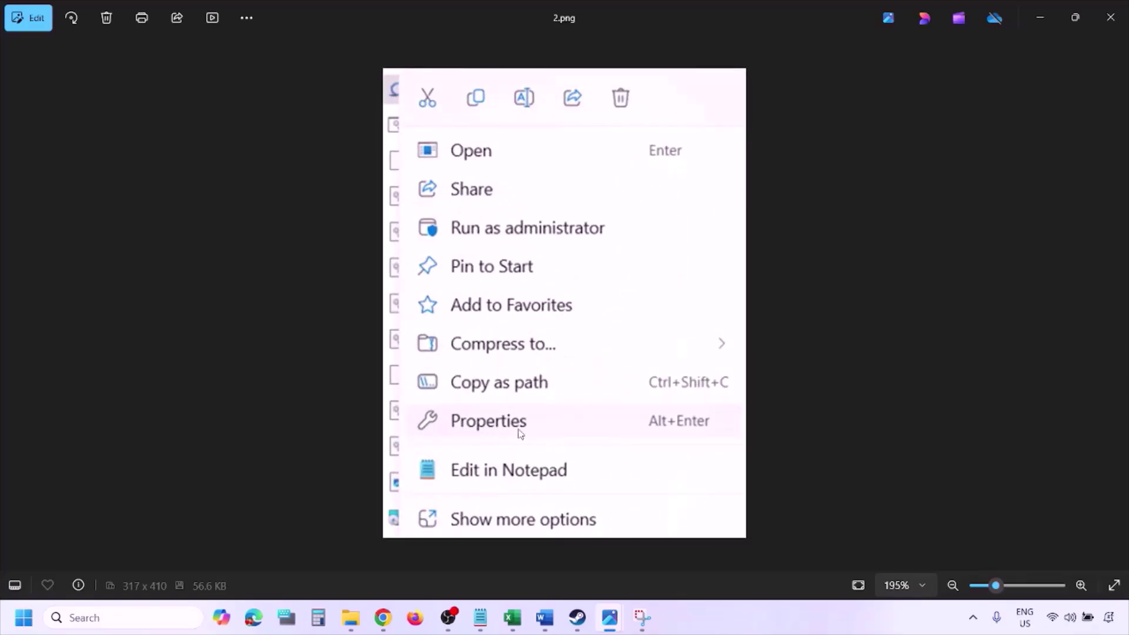
scroll(520, 434, down, 5)
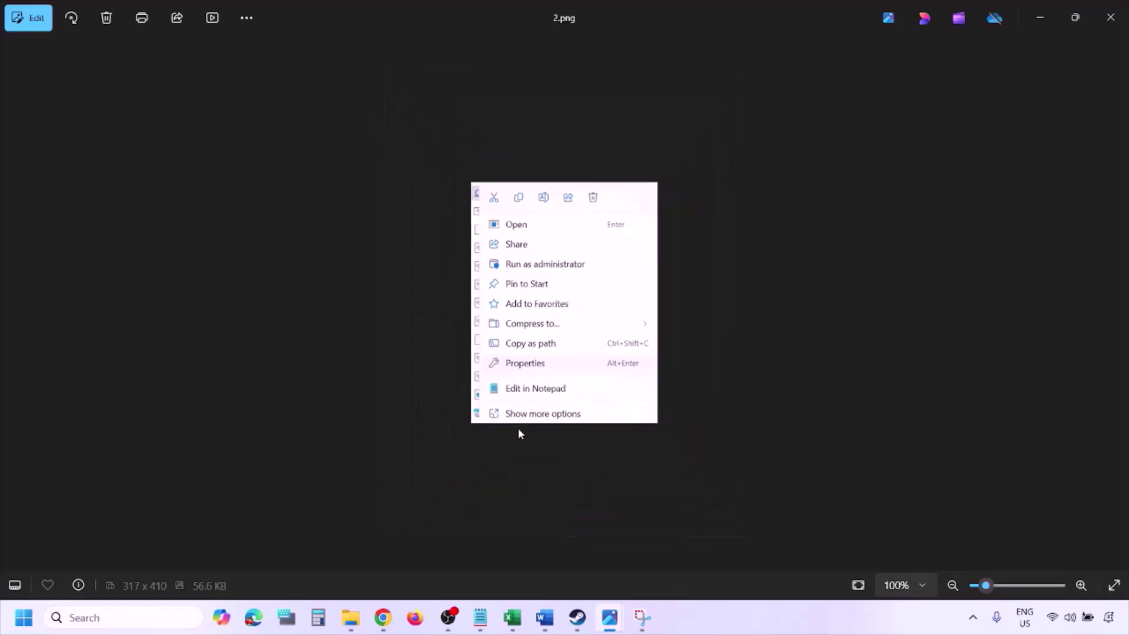
Step: Show 3.png and examine the Compatibility settings for running the program as an administrator
key(Right)
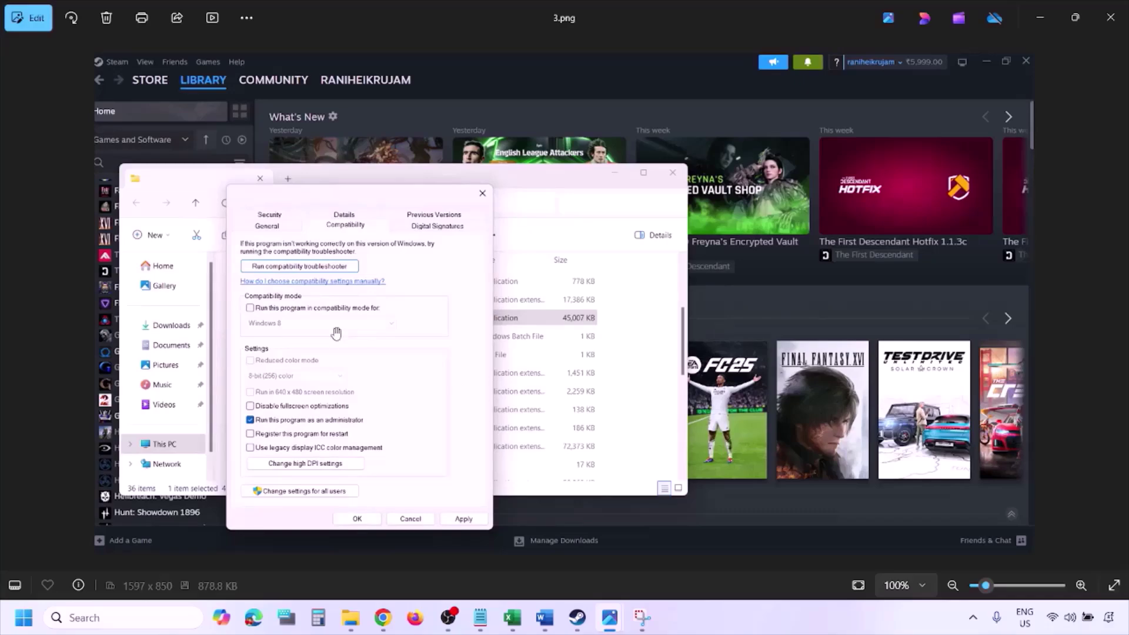
scroll(336, 333, up, 2)
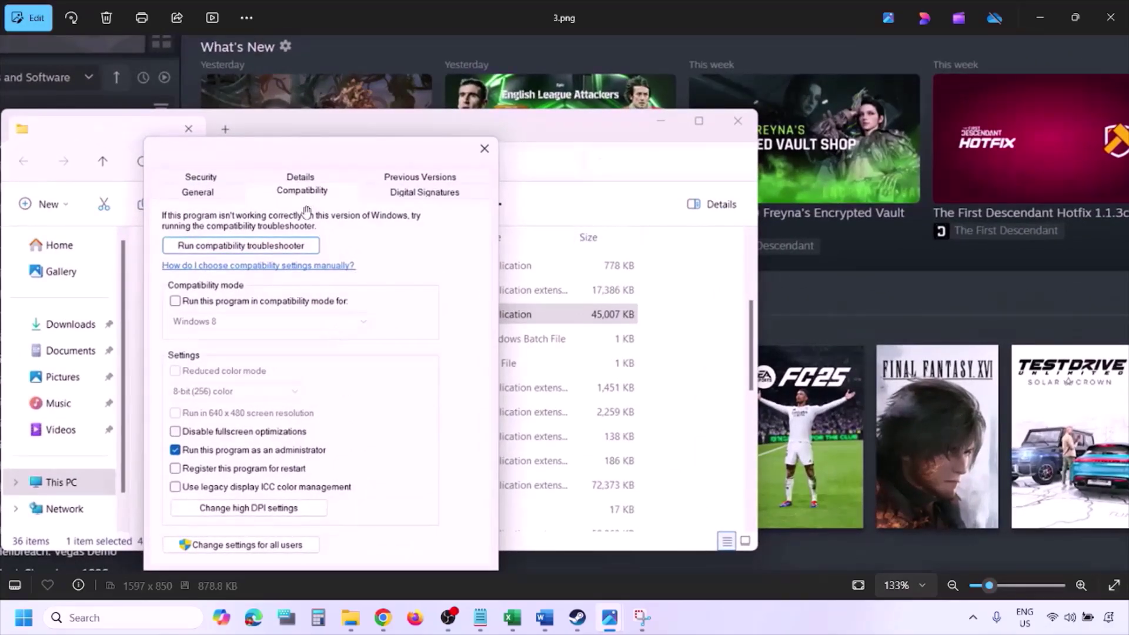
drag(250, 440, 250, 387)
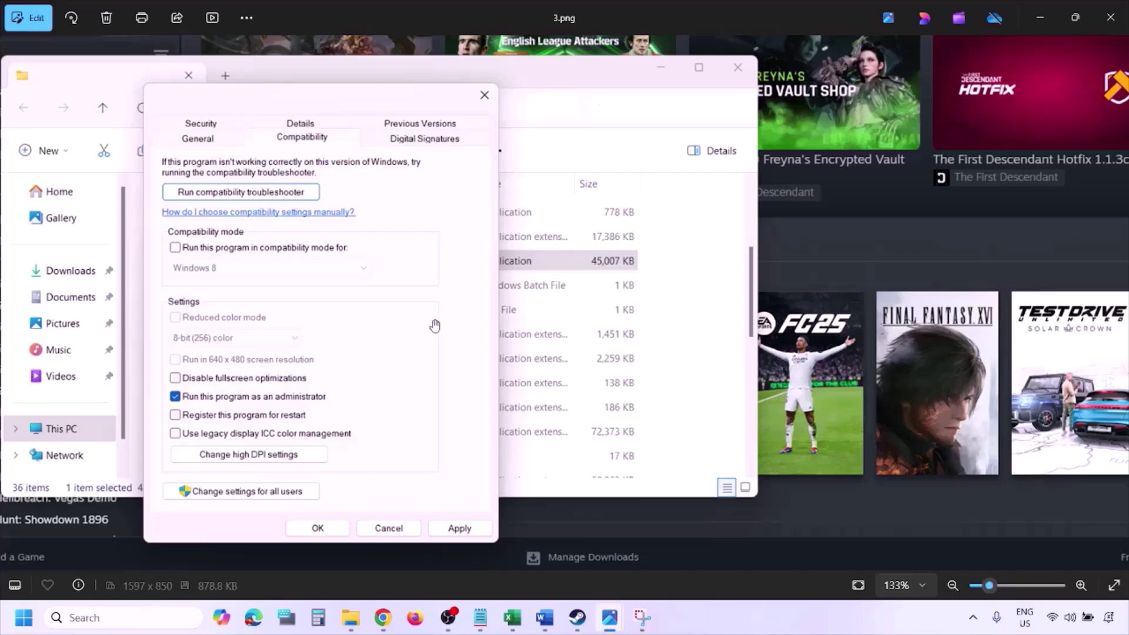
scroll(435, 326, down, 2)
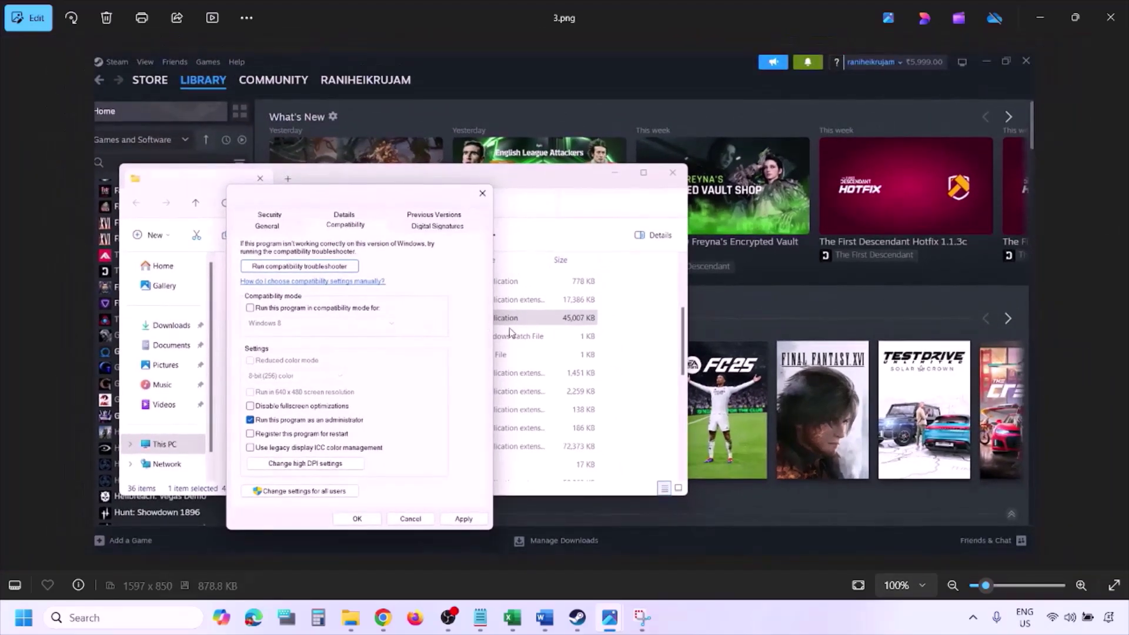
Step: Show 4.png and examine the Windows 8 compatibility mode setting and the dialog's confirmation options
key(Right)
scroll(510, 333, up, 2)
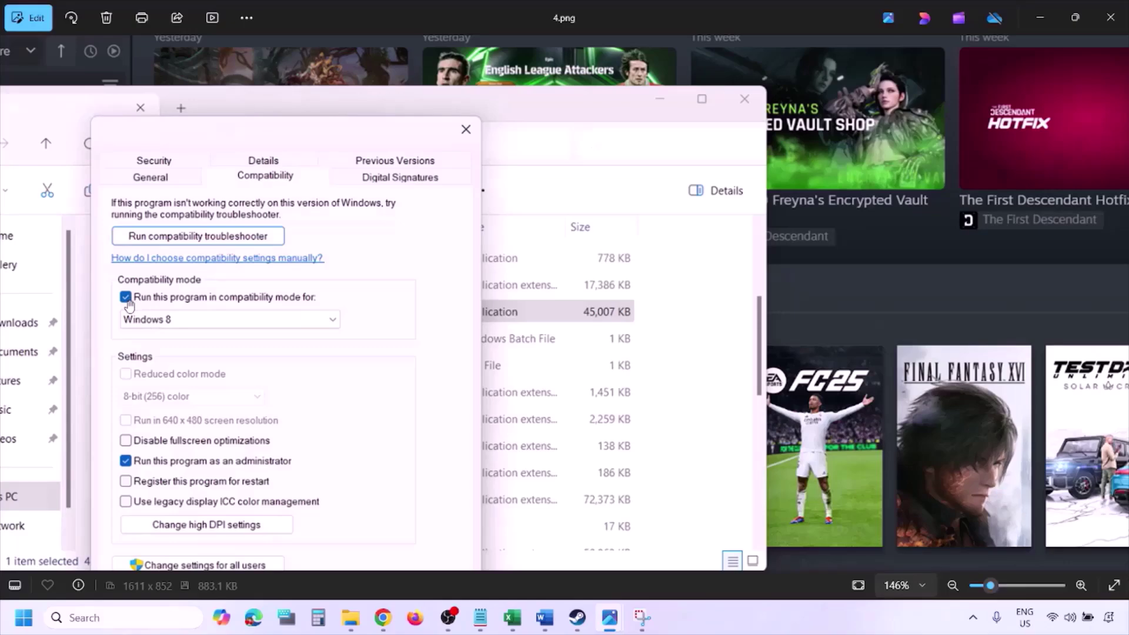
drag(144, 311, 176, 279)
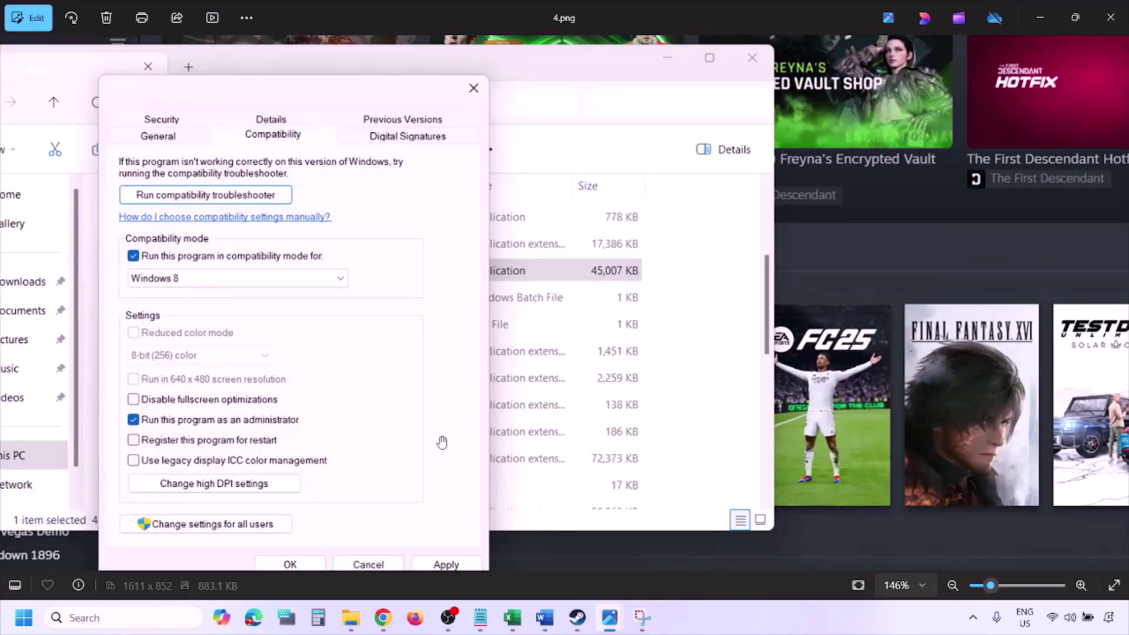
drag(435, 443, 439, 402)
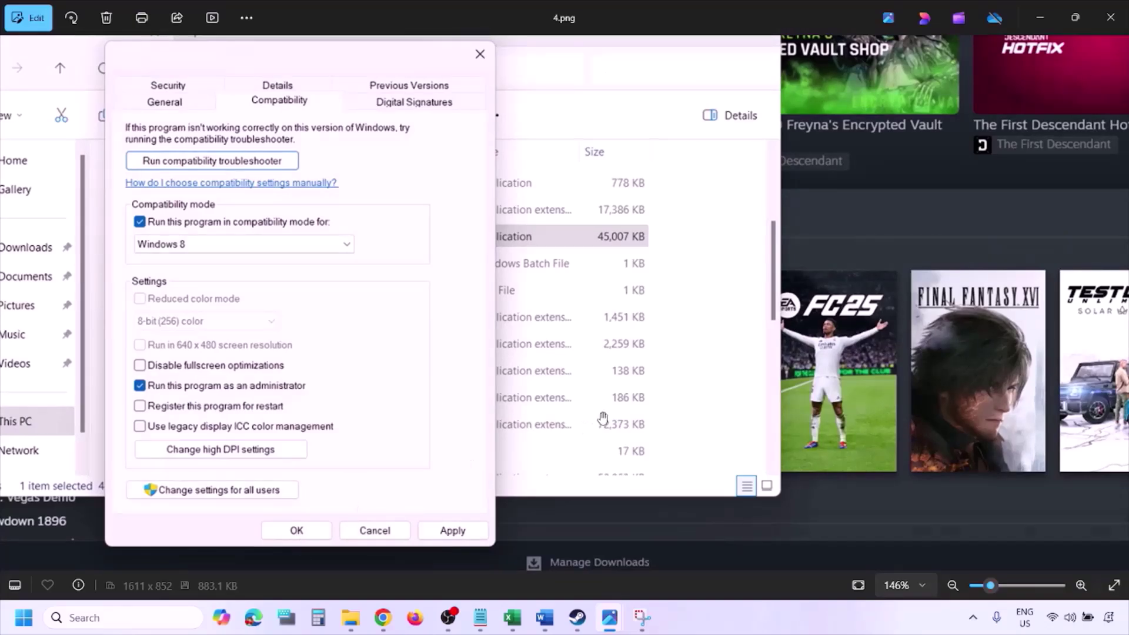
scroll(606, 415, down, 2)
Step: Show 5.png and examine the list of Windows versions offered for compatibility mode
key(Right)
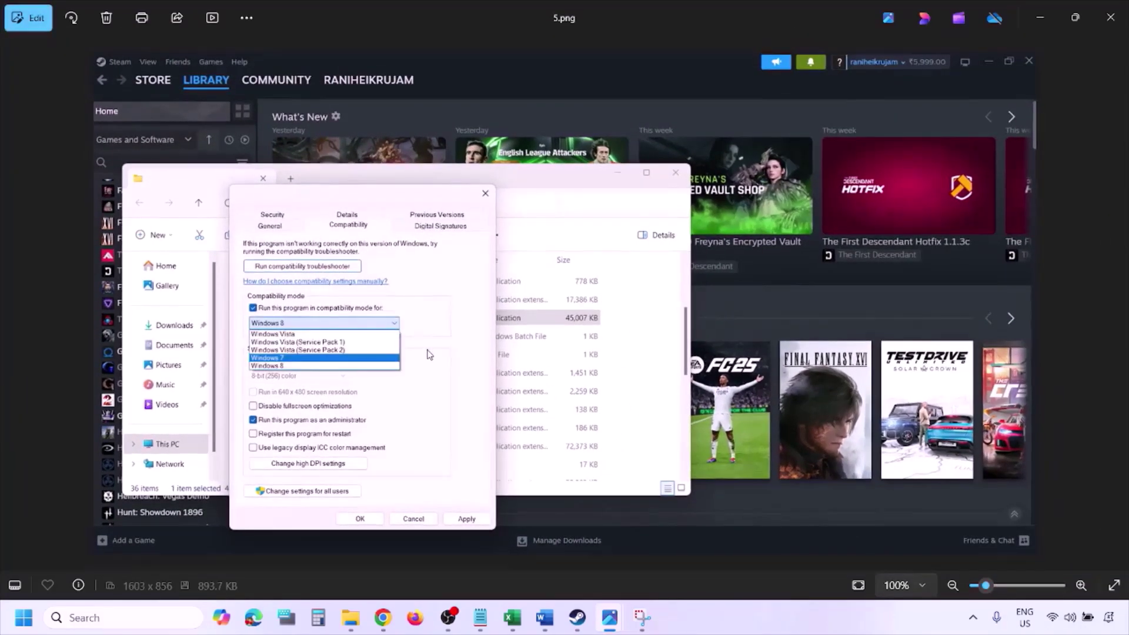
scroll(429, 353, up, 2)
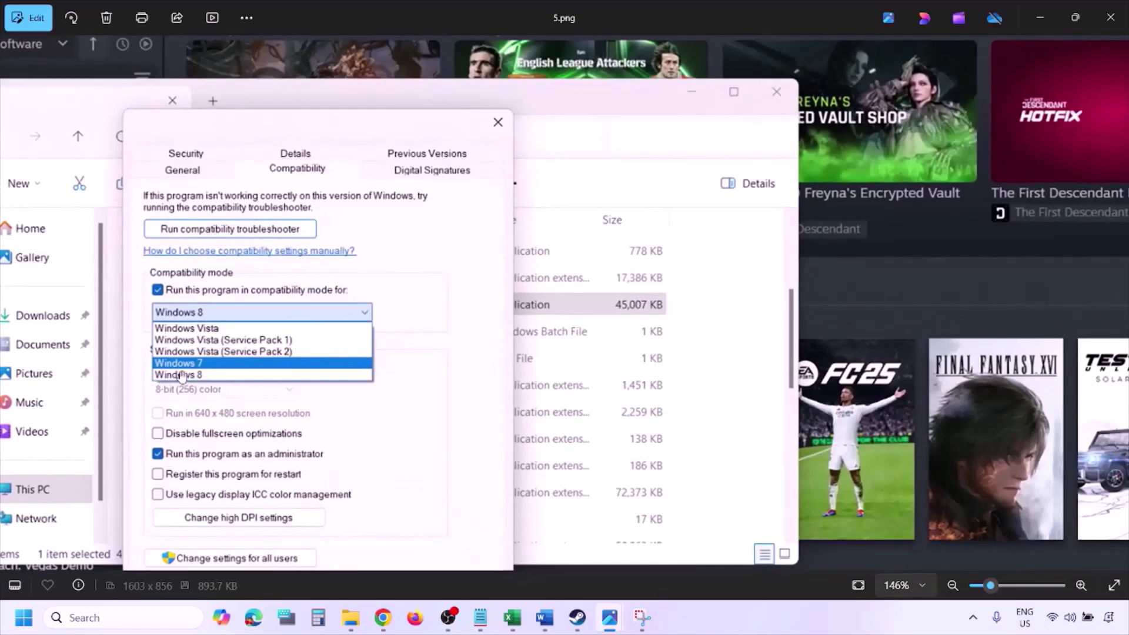
scroll(213, 371, down, 2)
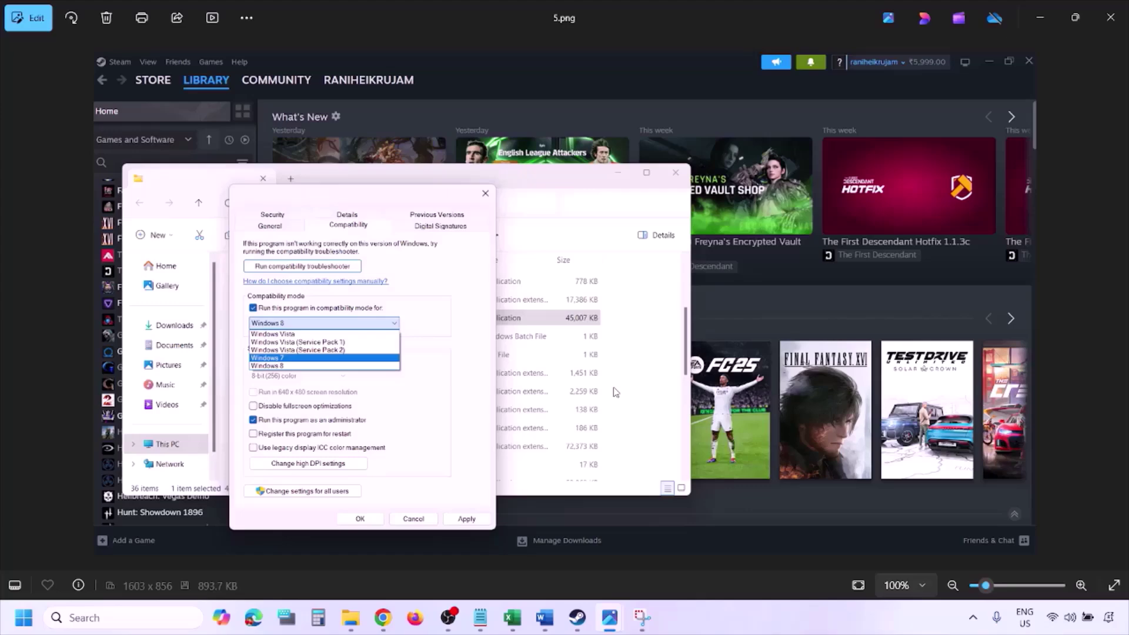
Step: Show 6.png and examine the Windows 7 compatibility mode, Disable fullscreen optimizations and administrator settings
key(Right)
scroll(368, 348, up, 2)
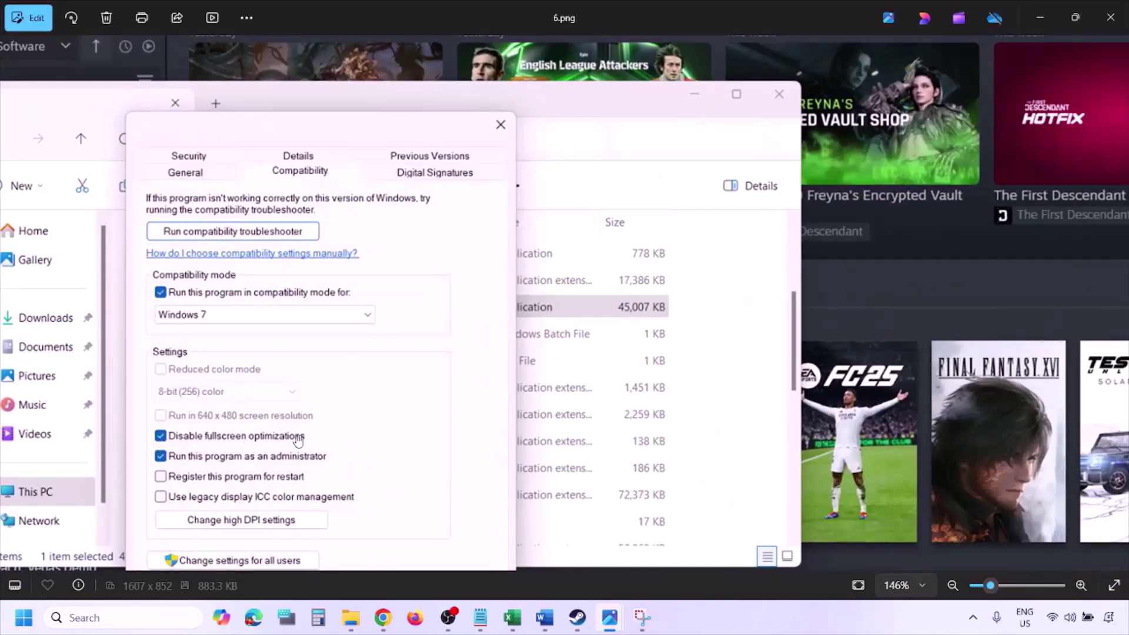
drag(318, 421, 370, 302)
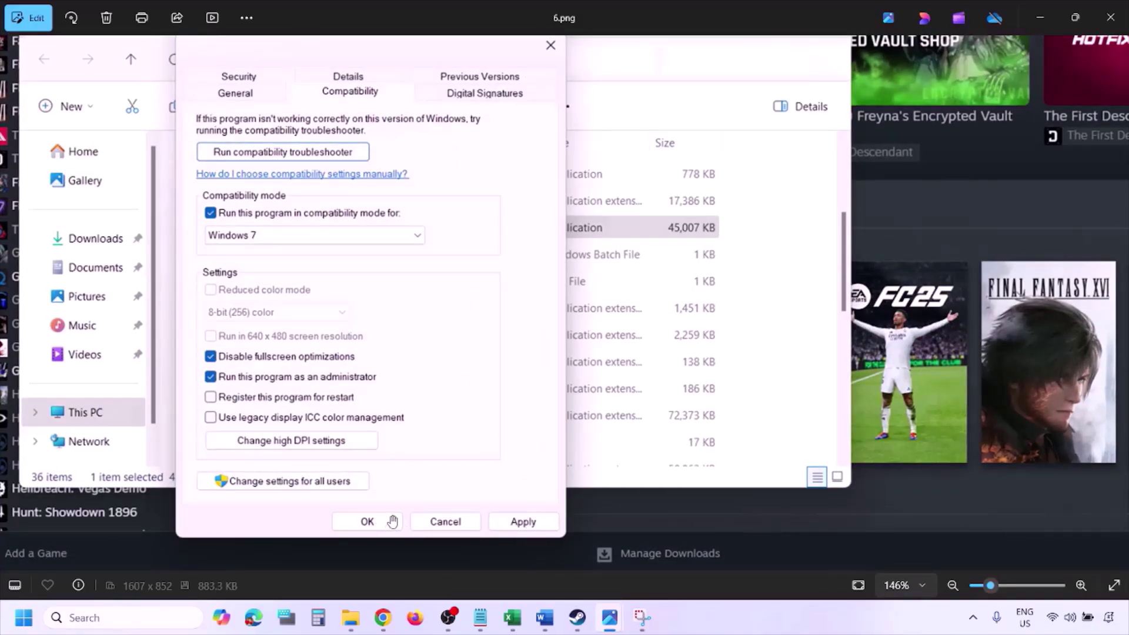
scroll(392, 522, down, 3)
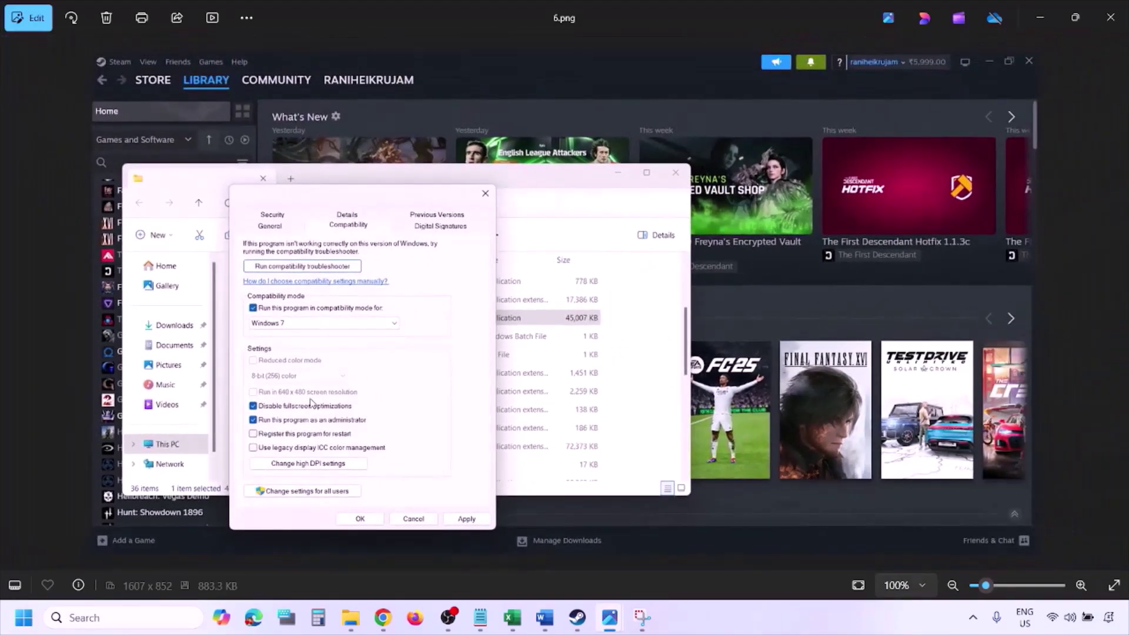
scroll(312, 403, up, 5)
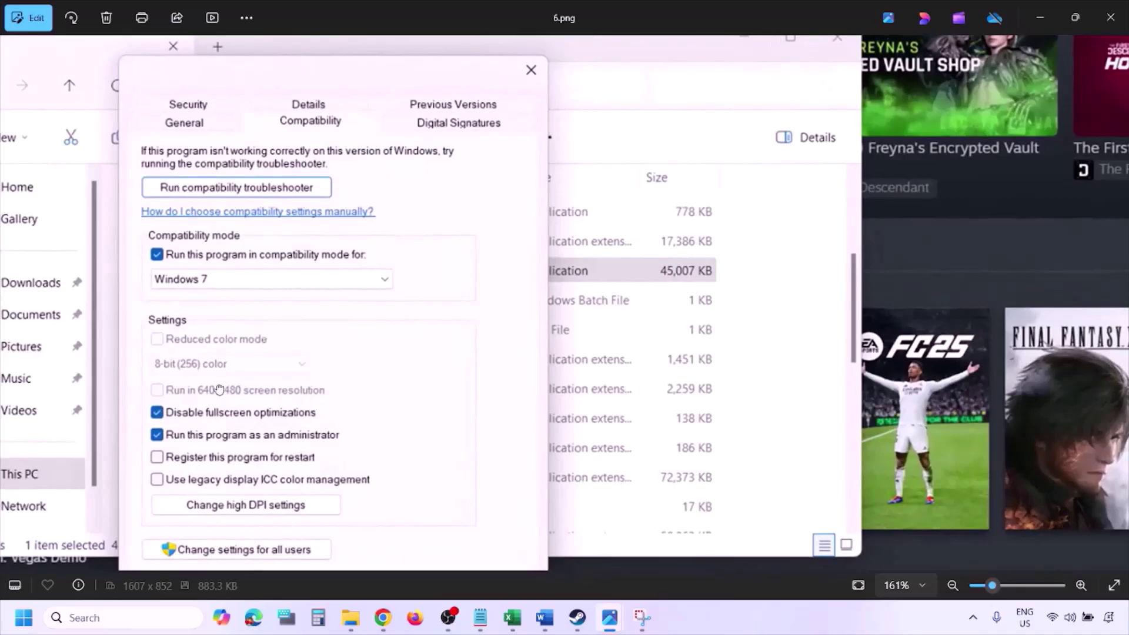
drag(219, 390, 277, 379)
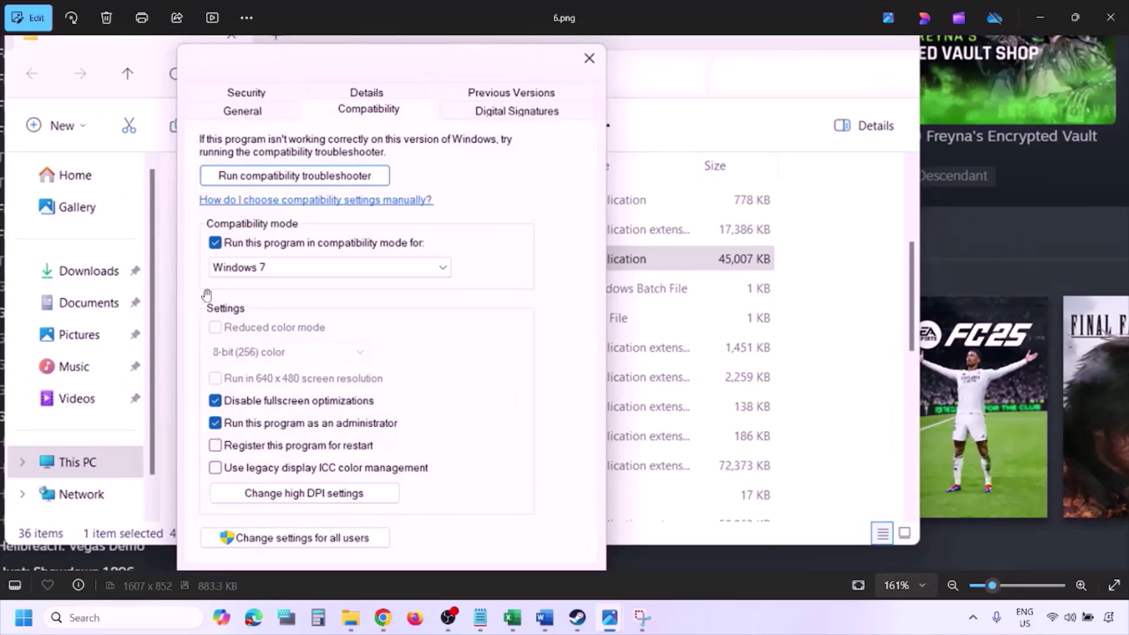
scroll(320, 345, down, 2)
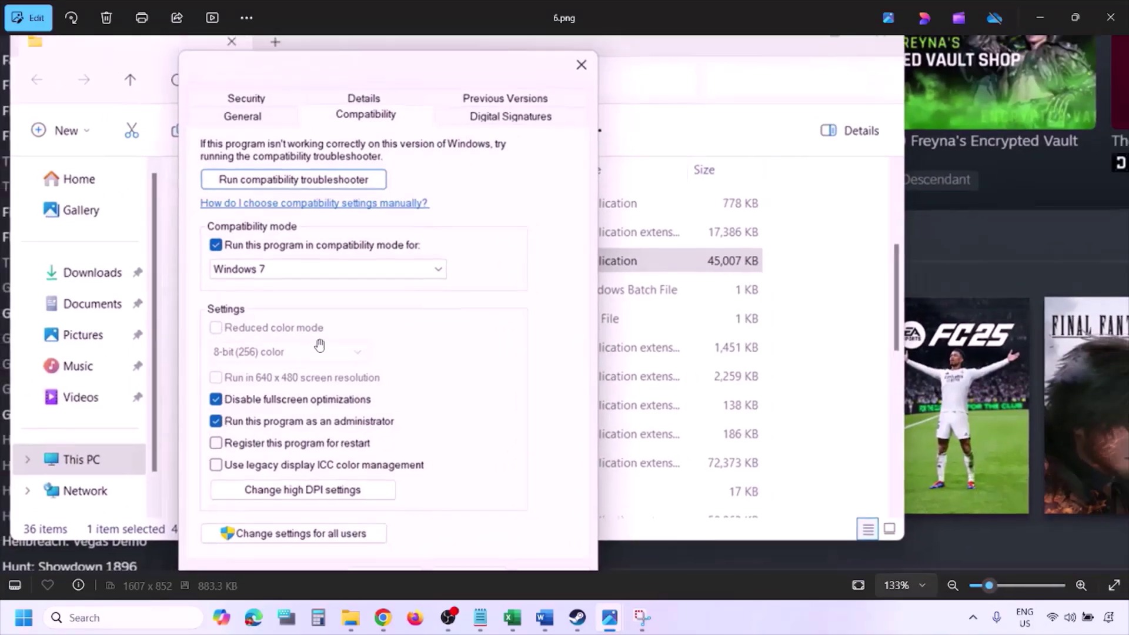
scroll(320, 346, down, 2)
Step: Show 7.png and examine the Compatibility settings with the compatibility mode, fullscreen and administrator options cleared
key(Right)
scroll(320, 346, up, 5)
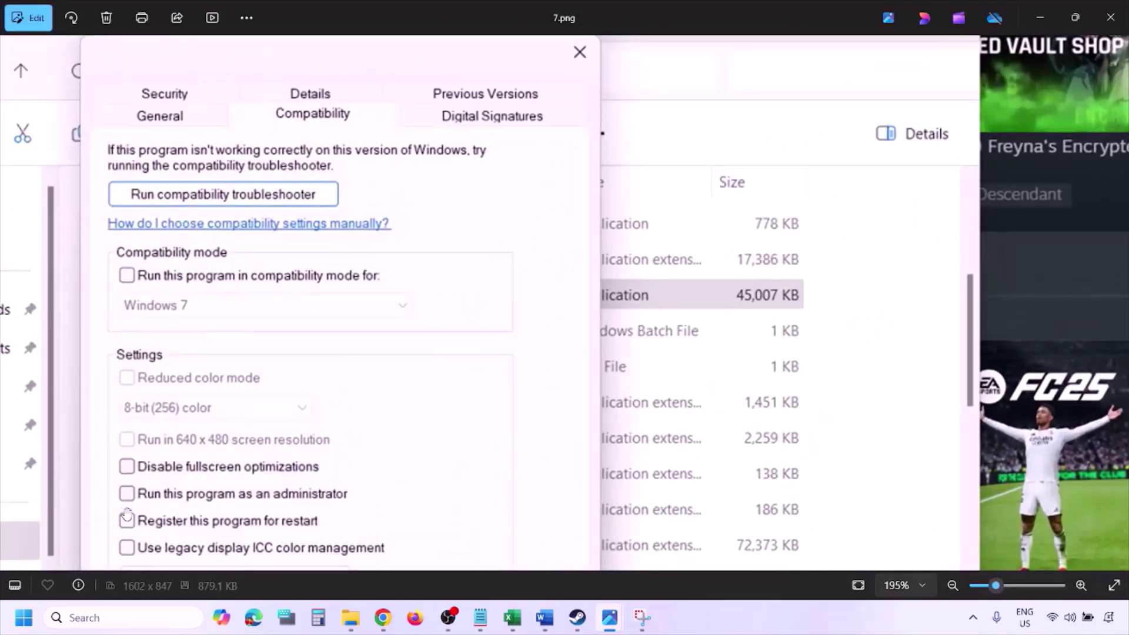
scroll(181, 383, down, 2)
scroll(182, 383, down, 2)
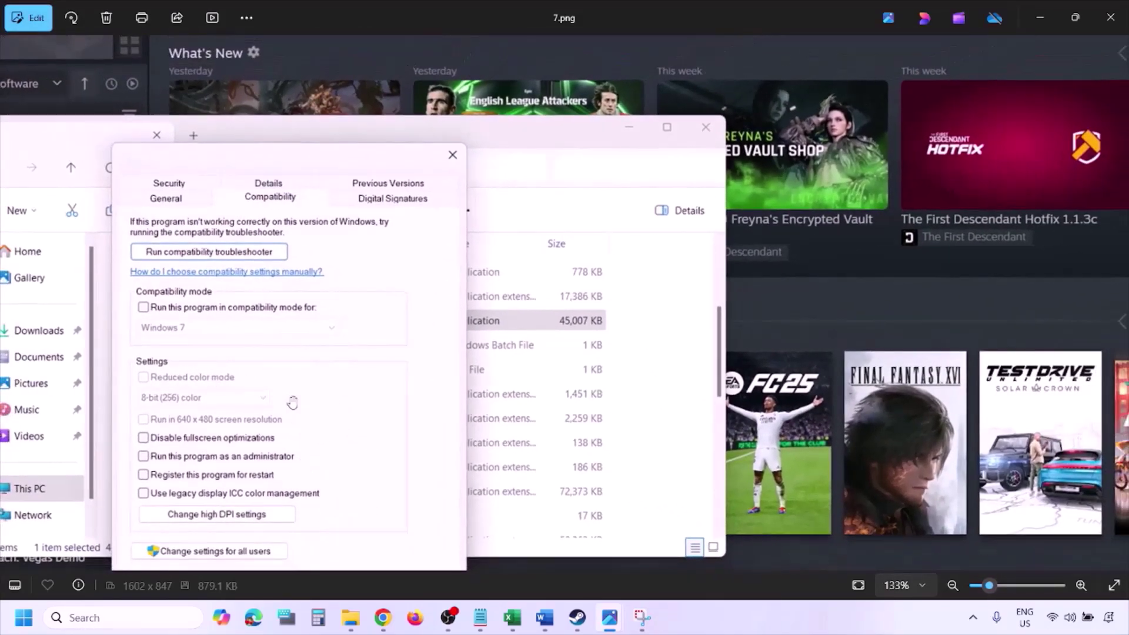
Step: Show the Verify the game files heading and 0.png, examining the Properties option for the game in the Steam library
drag(291, 403, 295, 321)
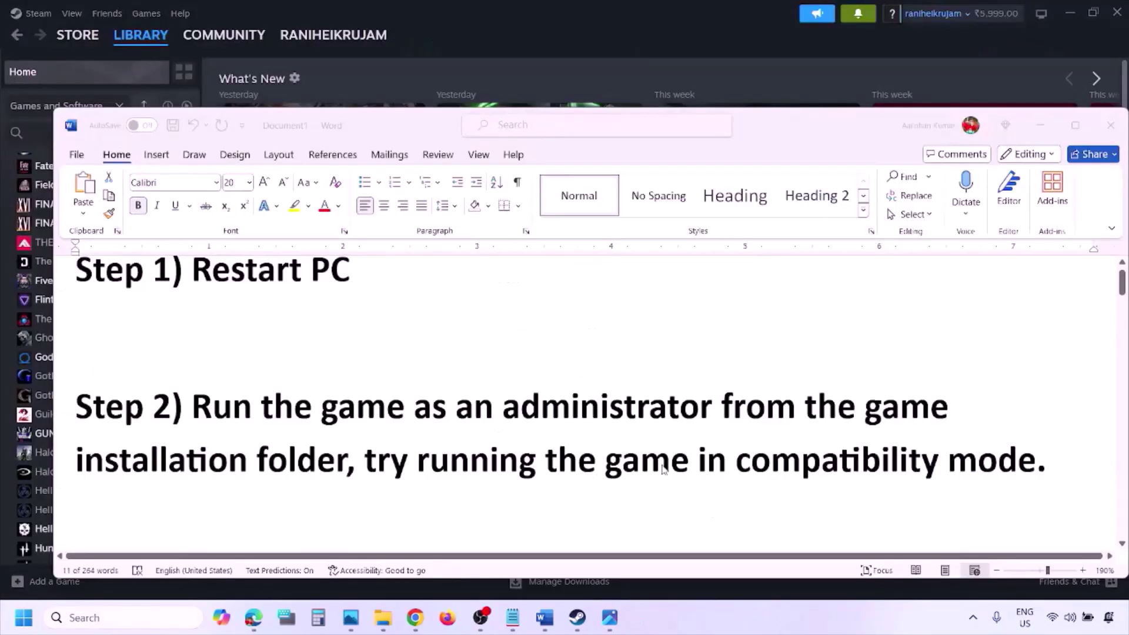
scroll(614, 438, down, 3)
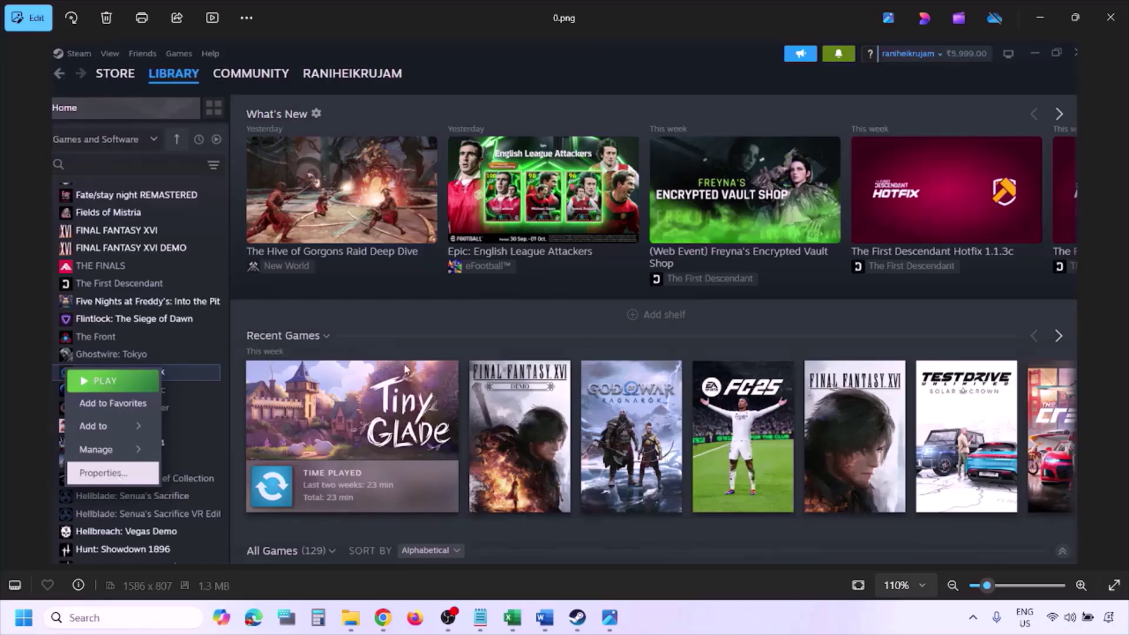
key(ctrl+minus)
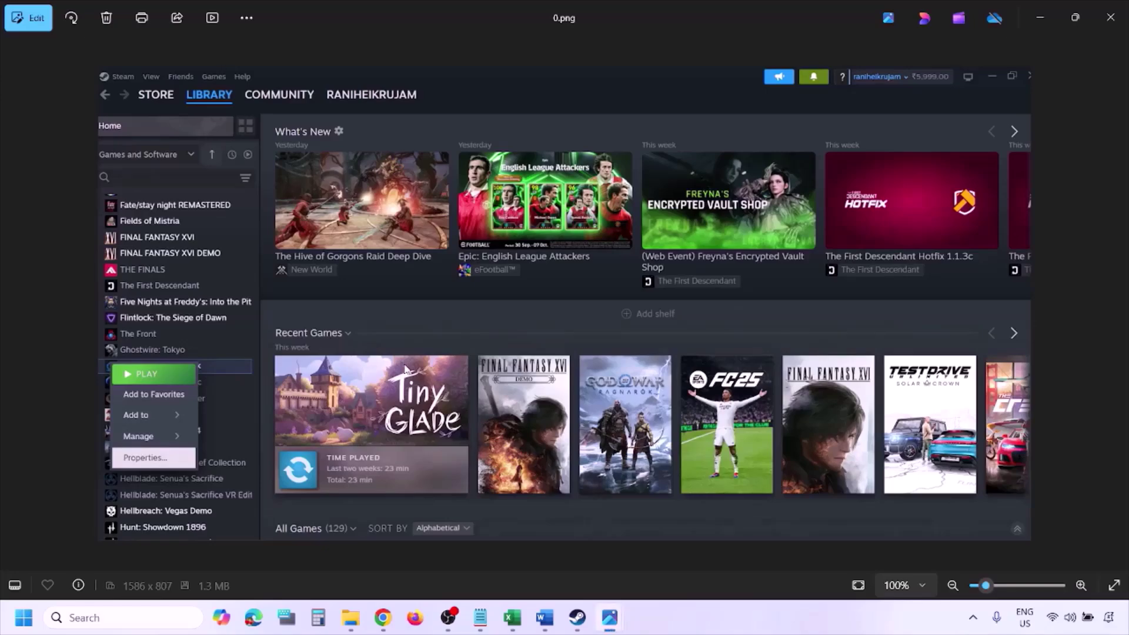
key(Right)
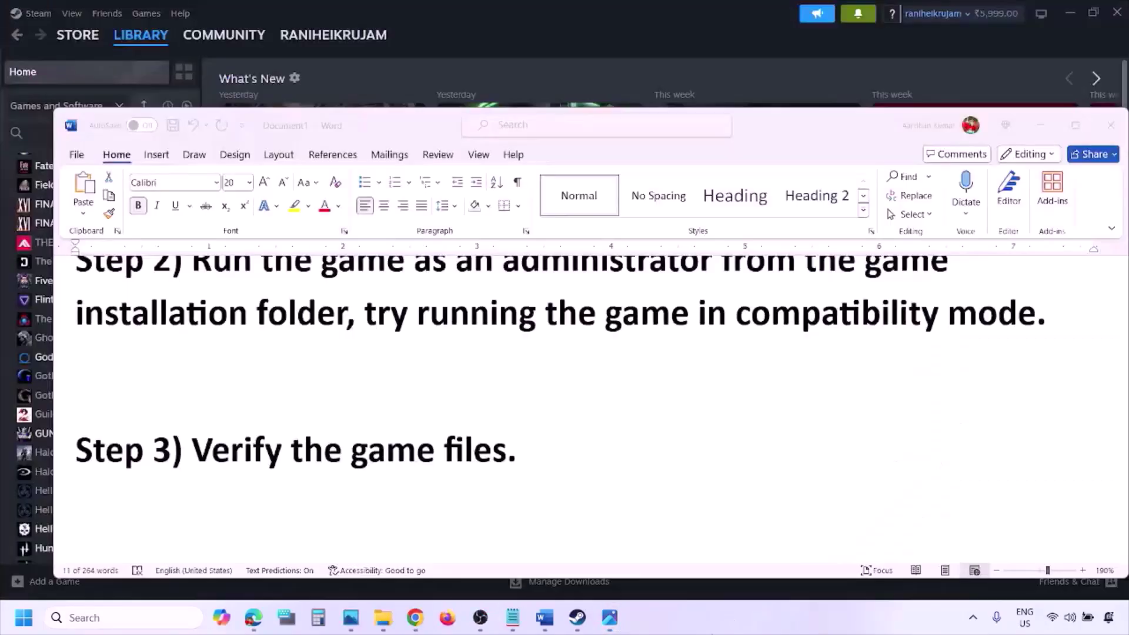
Step: Show Step 4 about allowing the game exe file and highlight the words "Windows Security"
scroll(597, 542, down, 3)
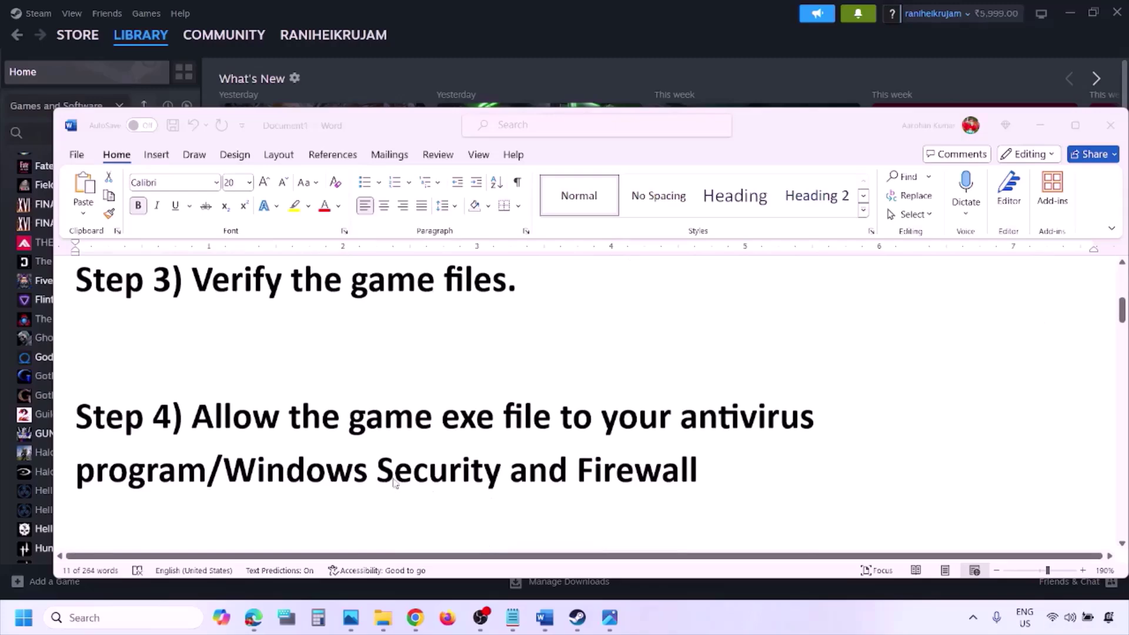
click(207, 469)
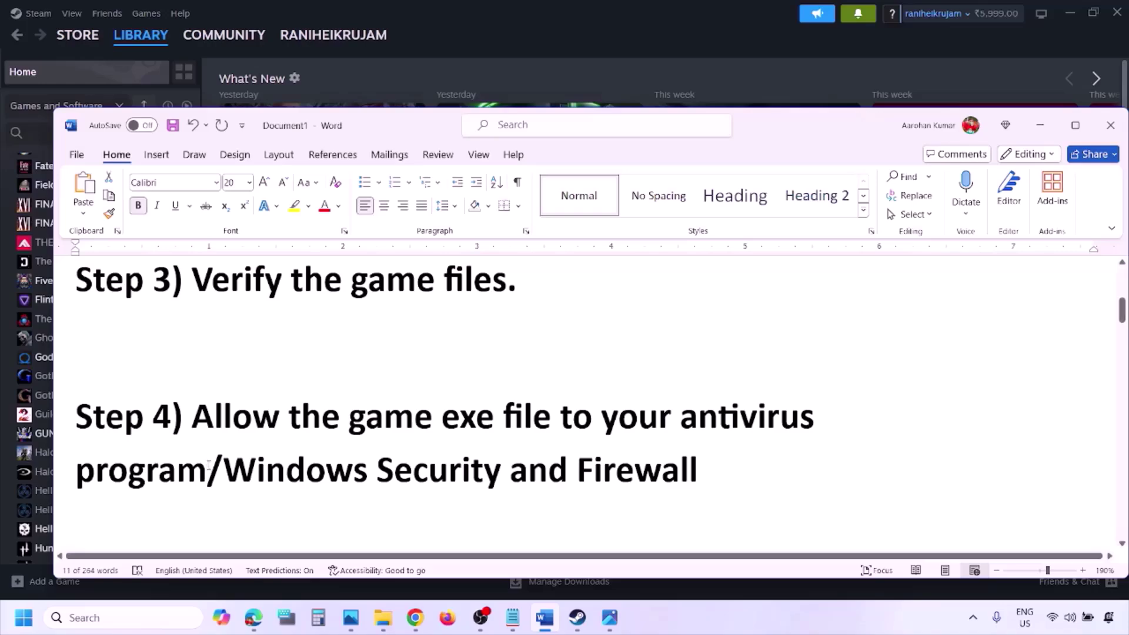
drag(231, 470, 508, 472)
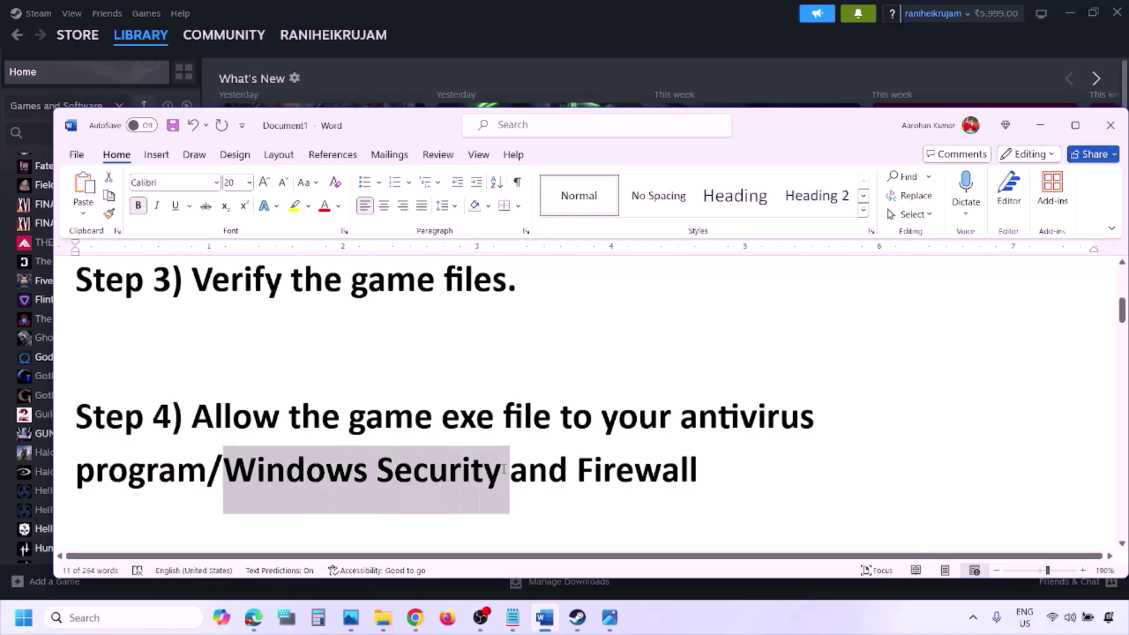
Step: Switch to Windows Settings and open Virus & threat protection from the Windows Security page under Privacy & security
click(750, 629)
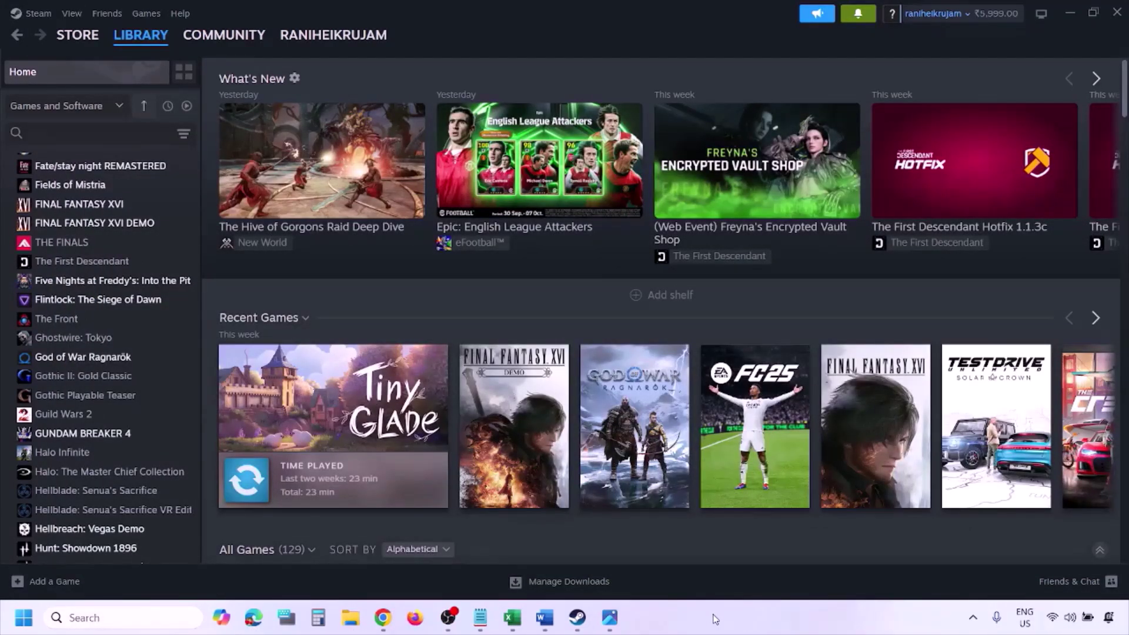
key(super+i)
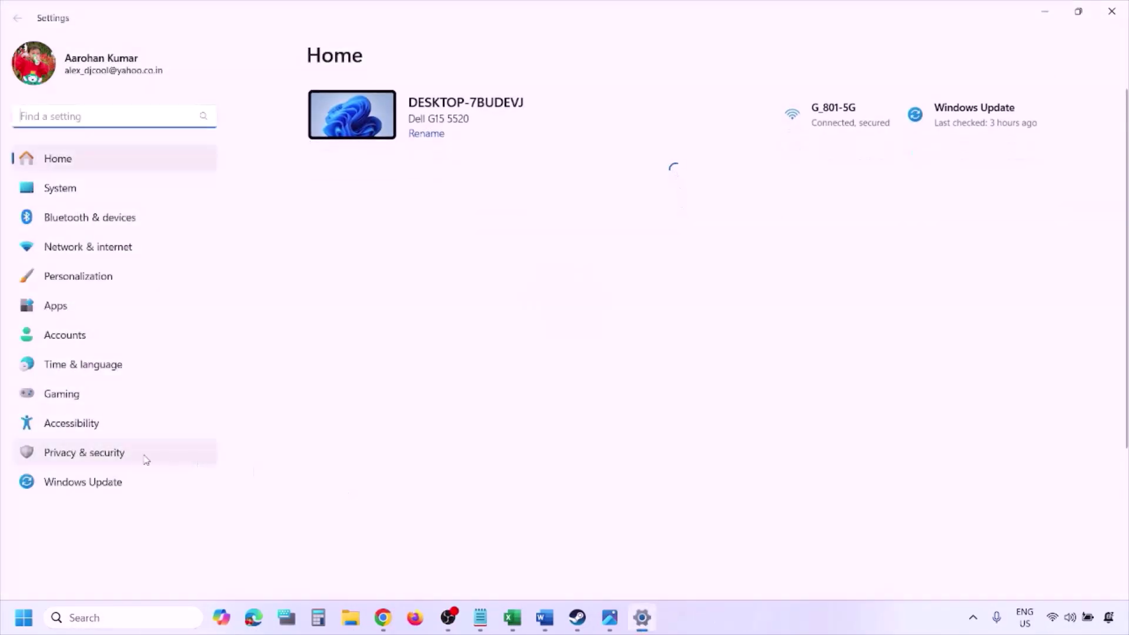
click(113, 461)
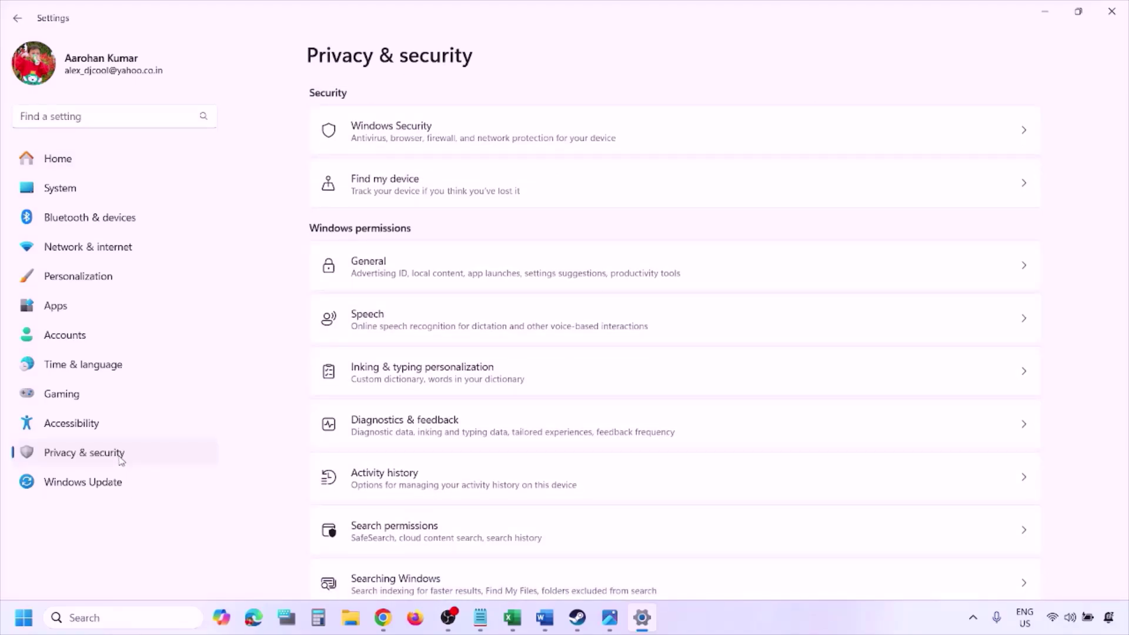
click(408, 139)
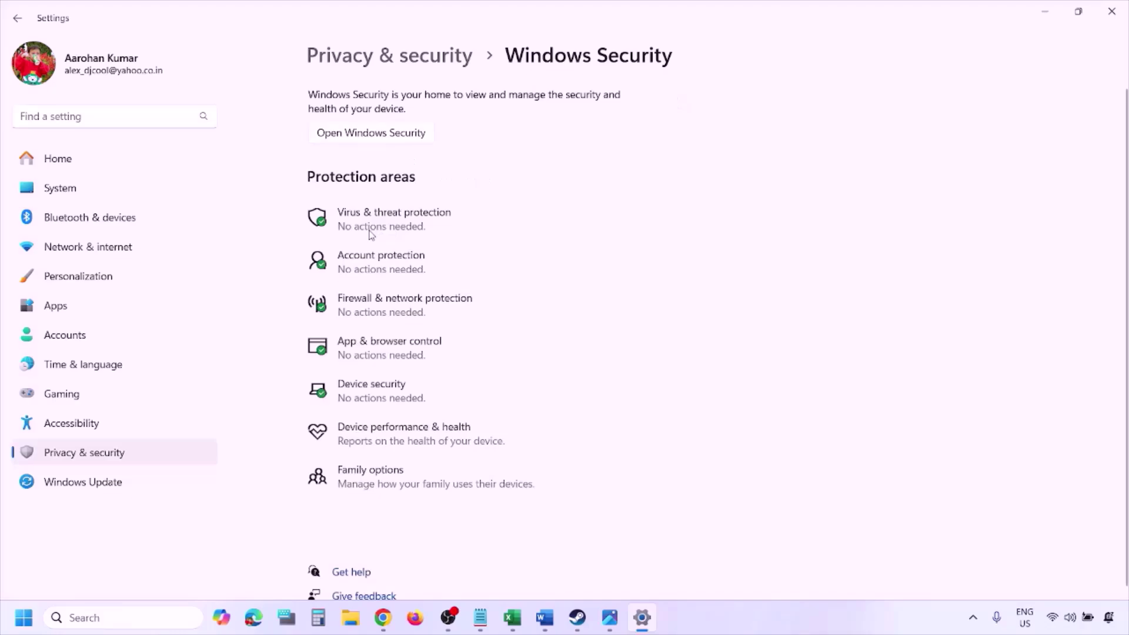
click(412, 227)
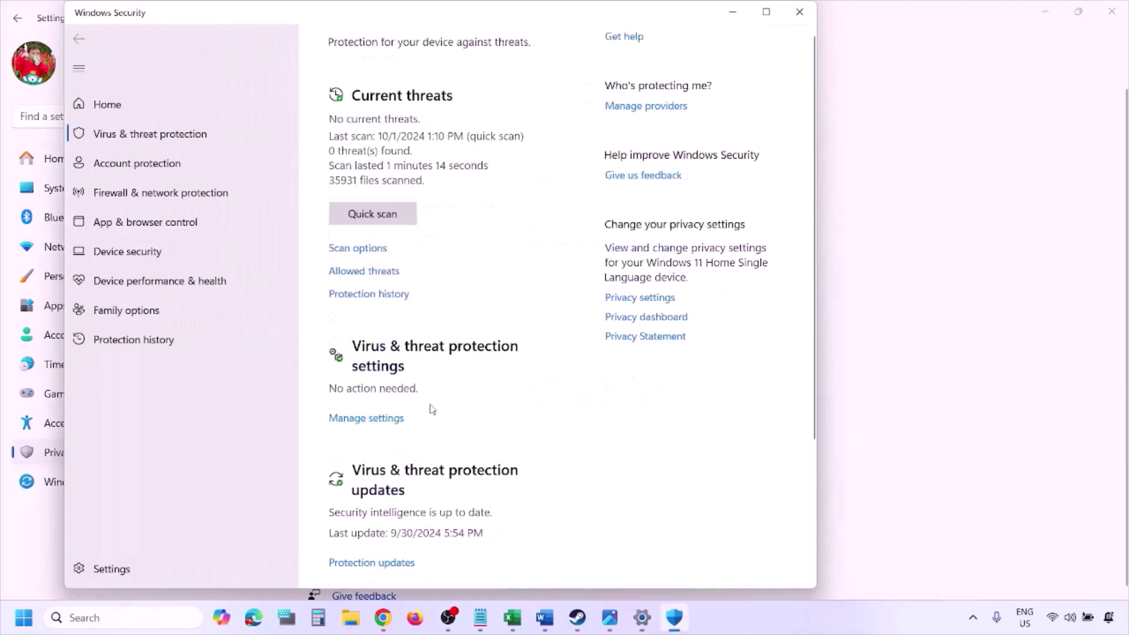
Step: Open Ransomware protection and show the list of apps allowed through Controlled folder access
scroll(429, 411, down, 3)
click(414, 534)
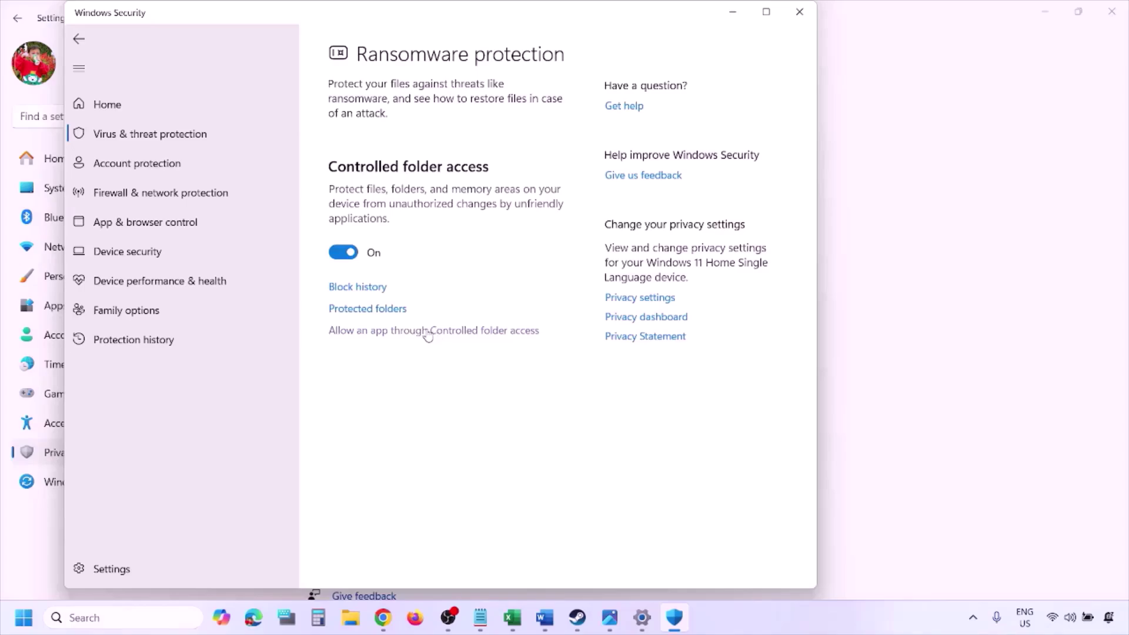
click(427, 333)
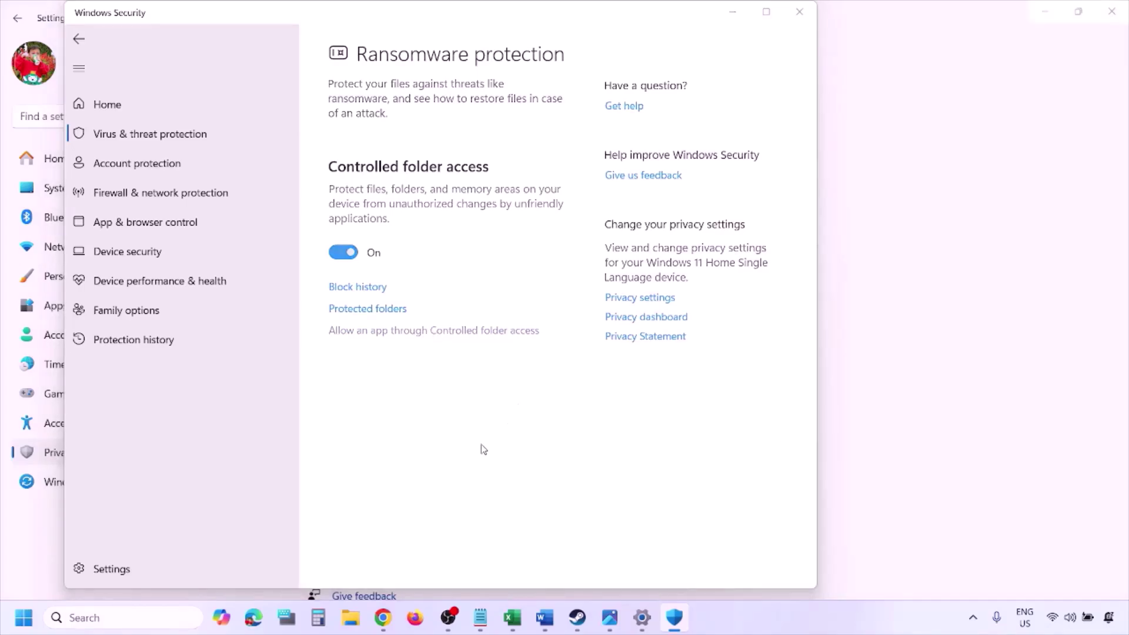
click(488, 330)
scroll(447, 247, down, 3)
scroll(416, 187, up, 5)
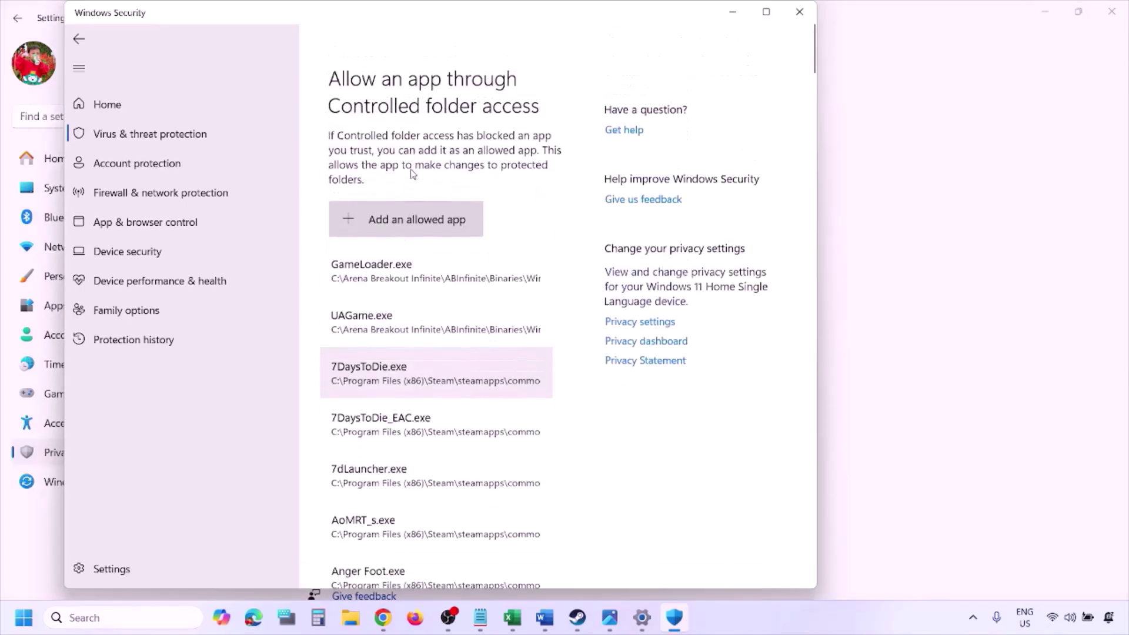
Step: Start adding an allowed app from all apps and browse to the Program Files (x86) folder on drive C
click(418, 196)
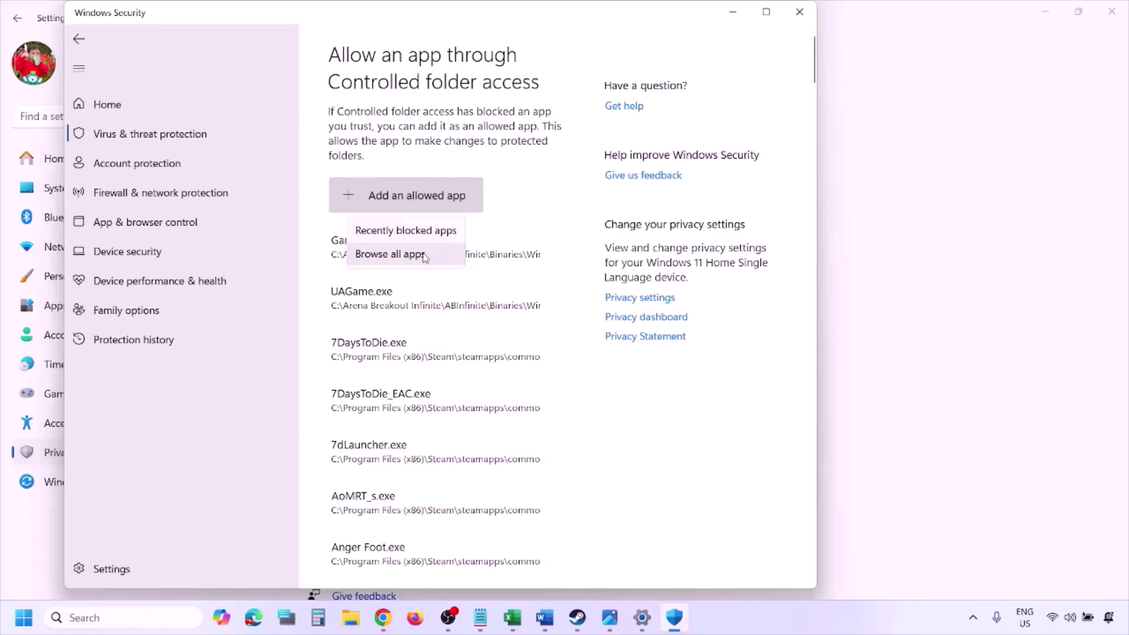
click(424, 255)
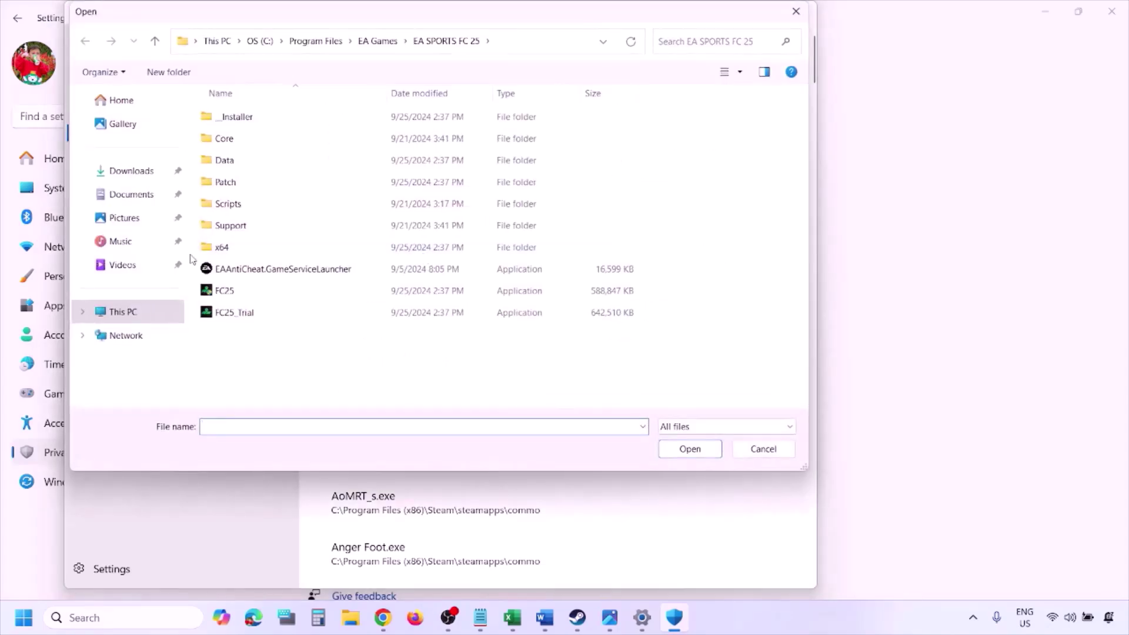
click(121, 312)
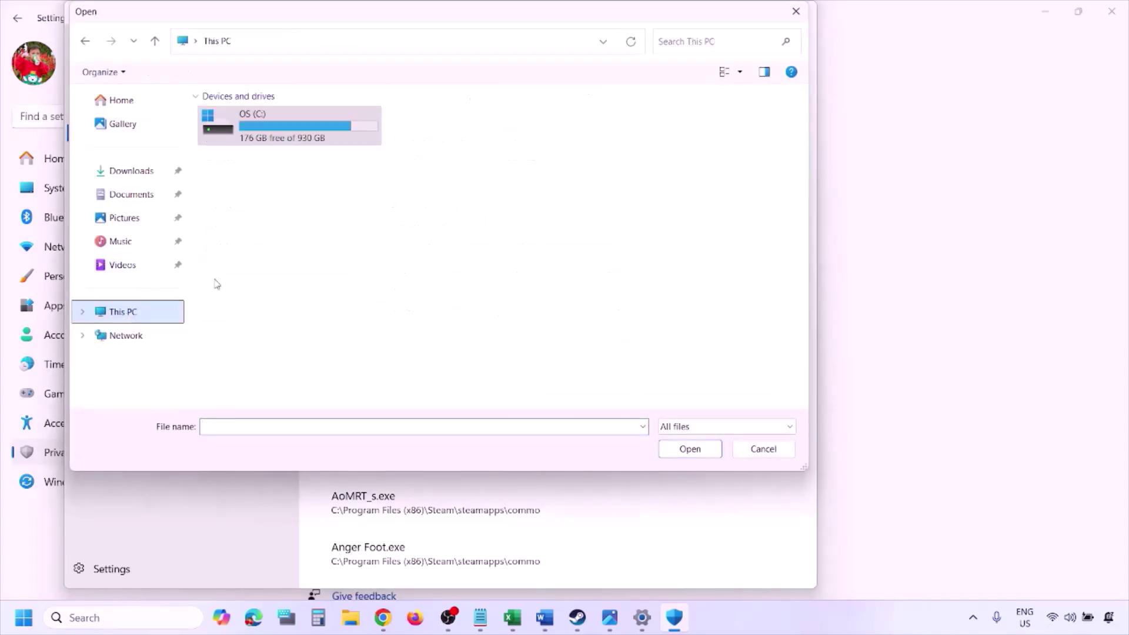
double_click(295, 134)
scroll(292, 134, down, 3)
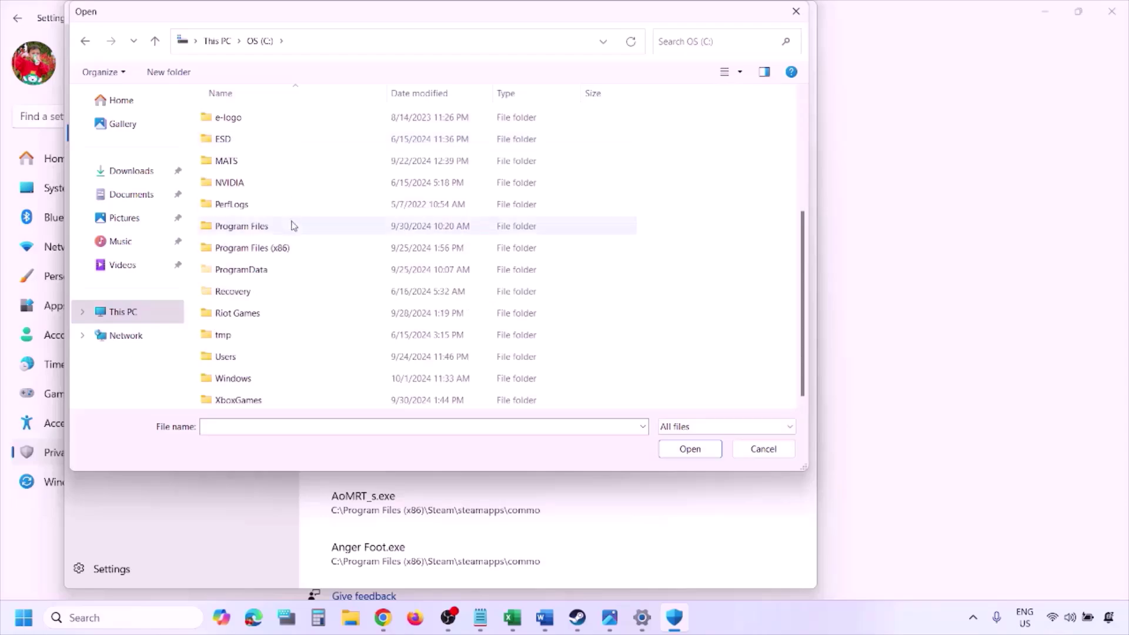
double_click(283, 248)
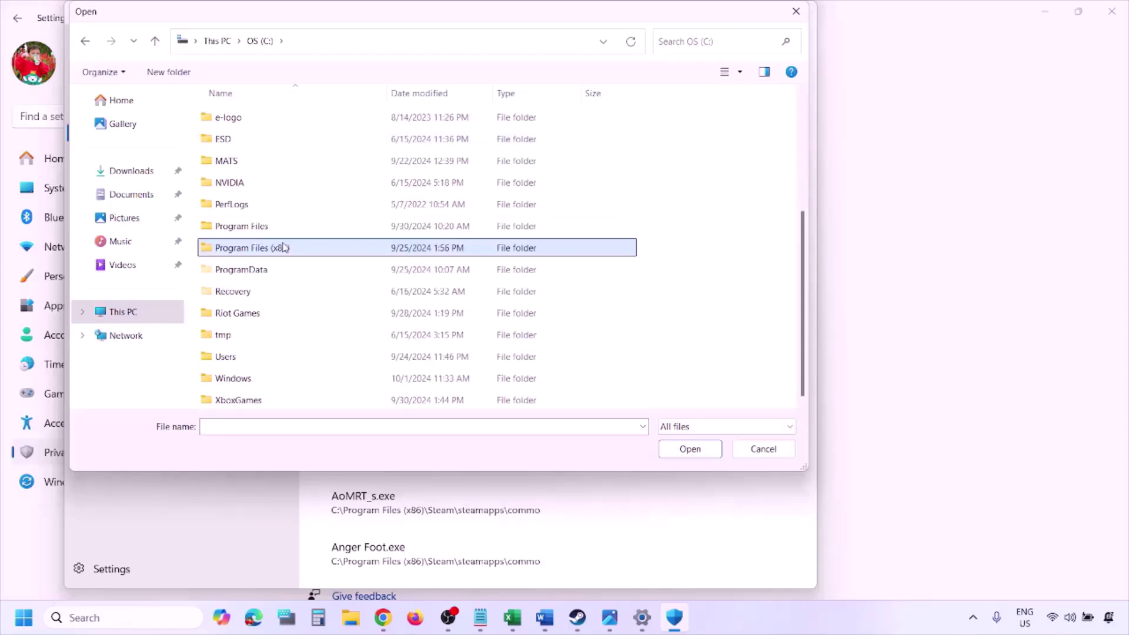
Step: Browse to the steamapps folder inside Steam to locate the common folder, and cancel the file selection
scroll(285, 247, down, 4)
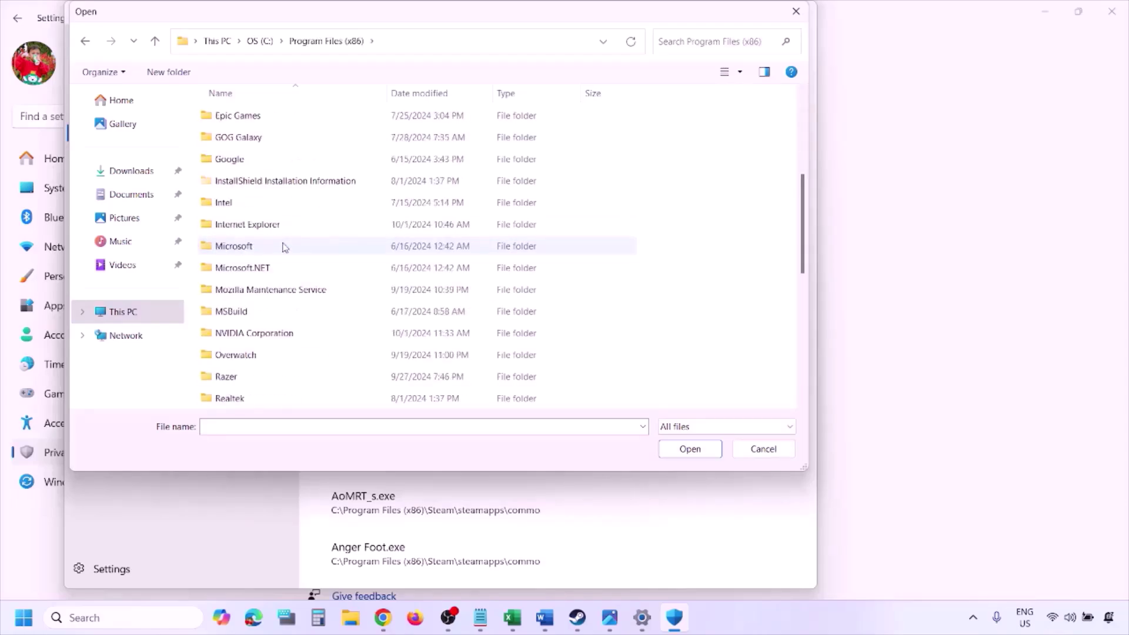
scroll(285, 245, down, 4)
double_click(252, 202)
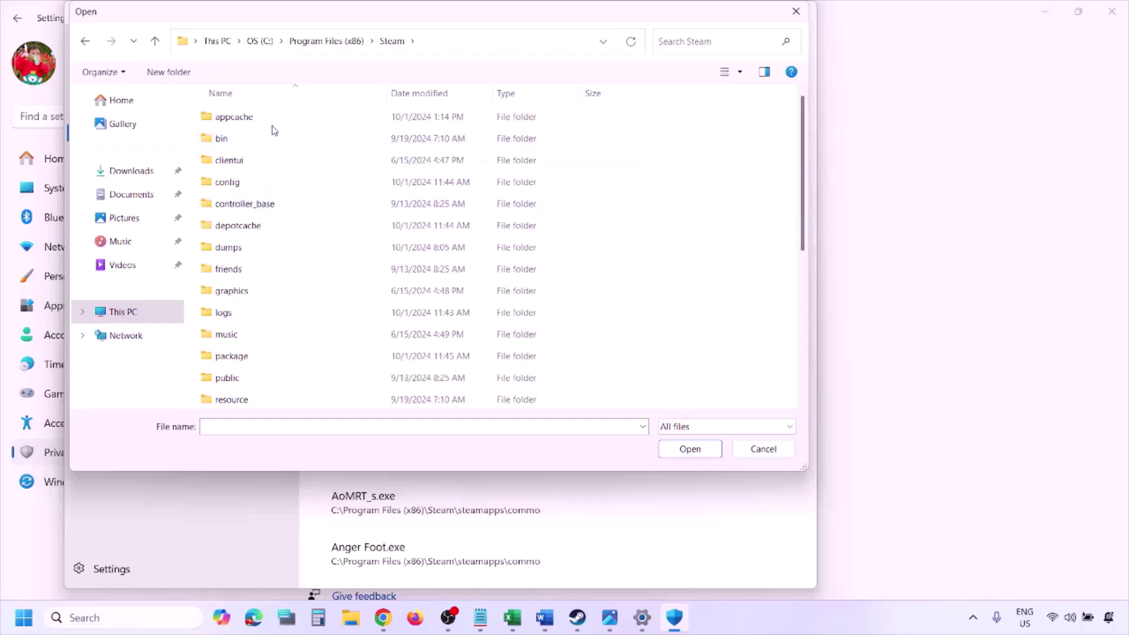
scroll(265, 253, down, 4)
click(257, 226)
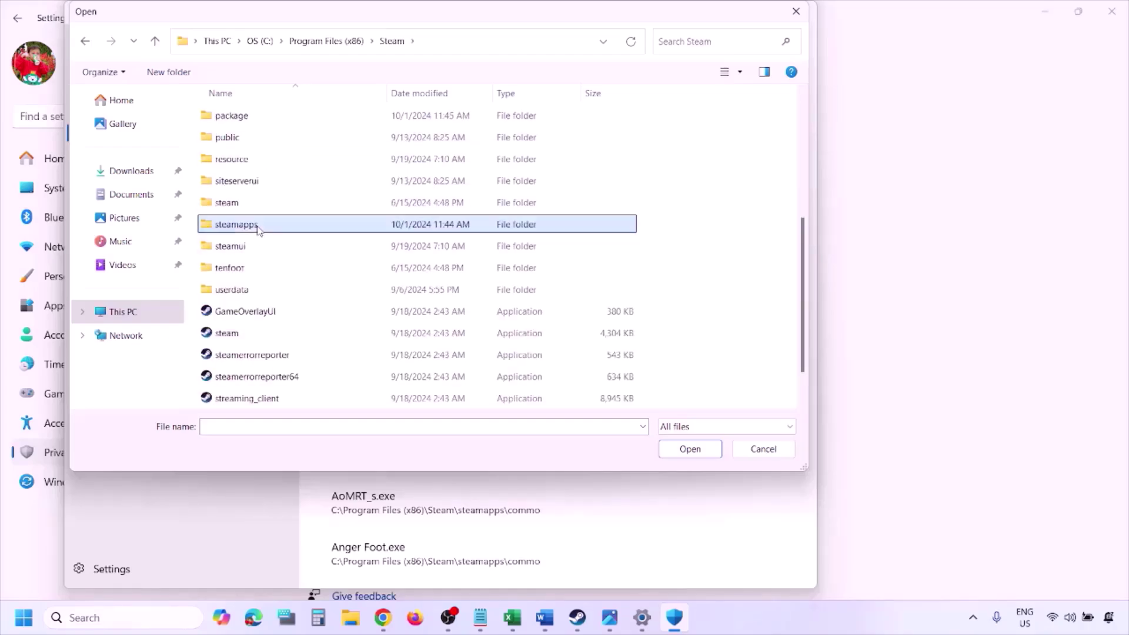
double_click(259, 228)
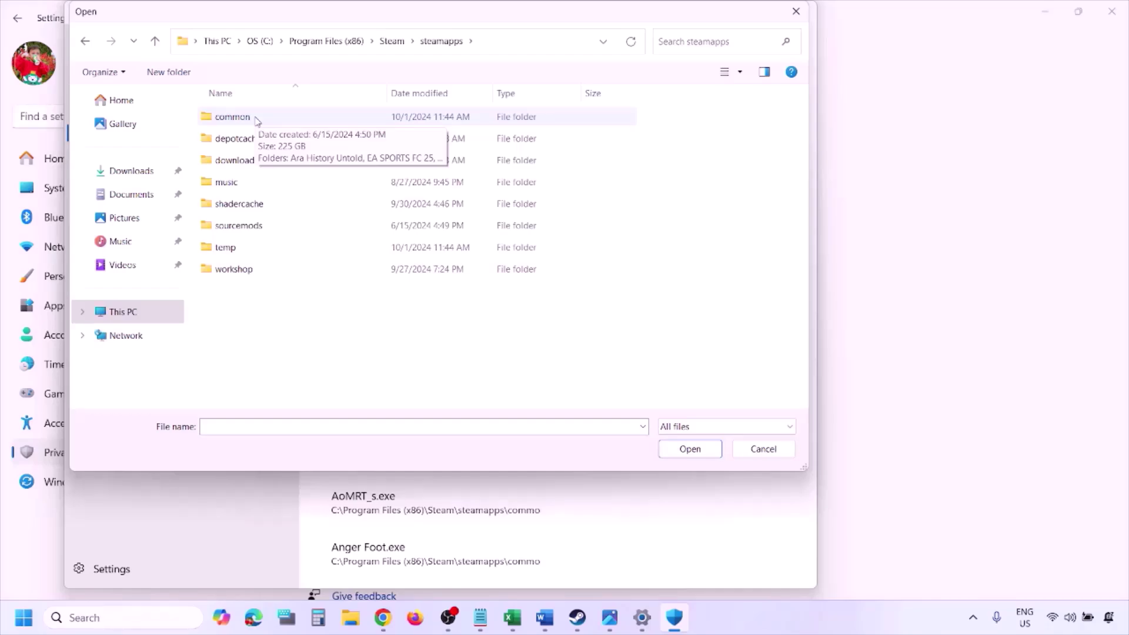
click(761, 459)
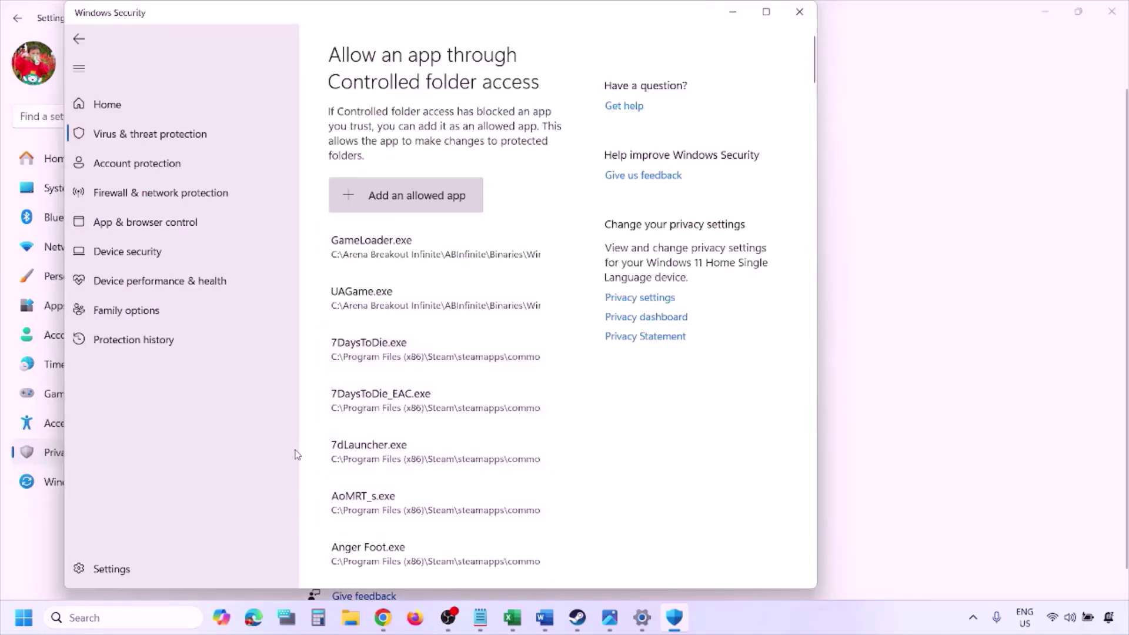
Step: Switch to Control Panel and open the list of apps allowed through Windows Defender Firewall under System and Security
click(116, 618)
text(ontrol)
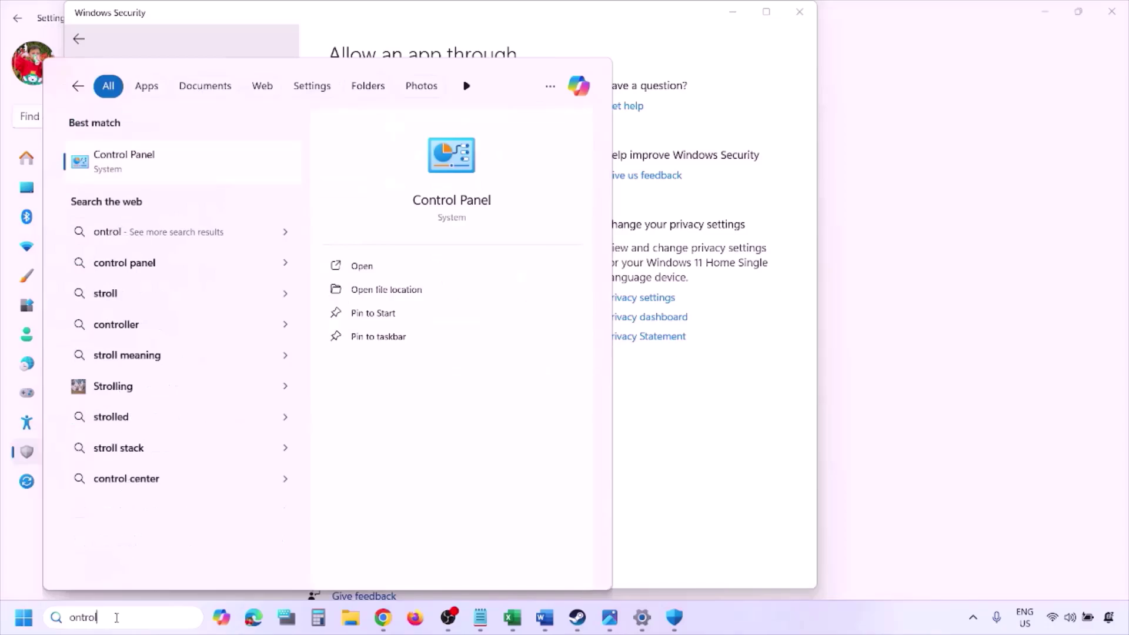
key(Return)
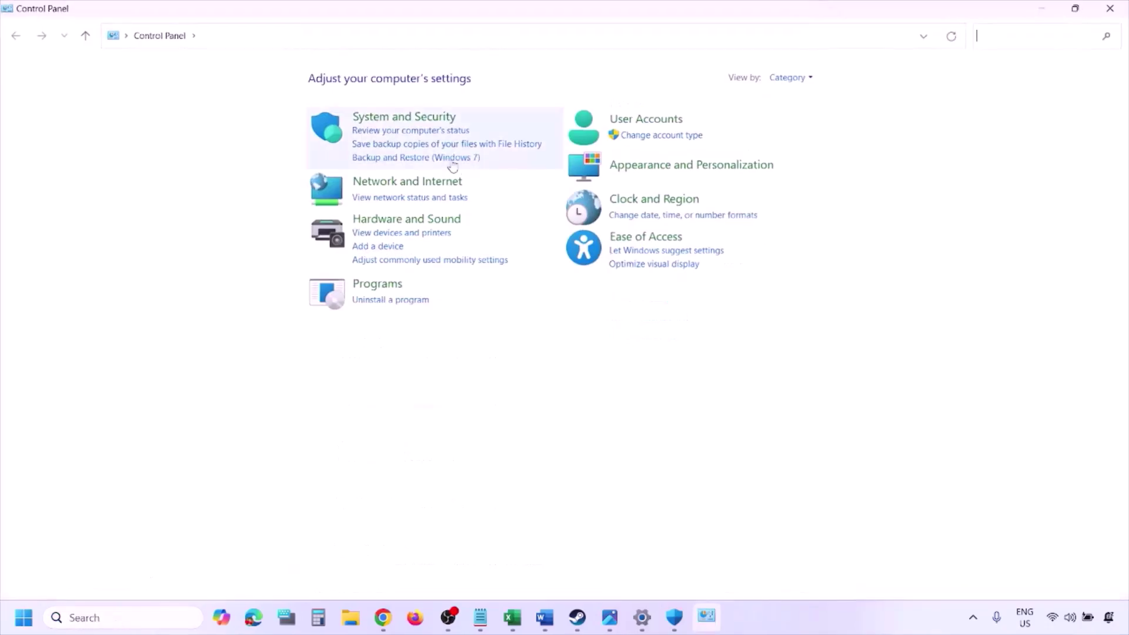
click(389, 120)
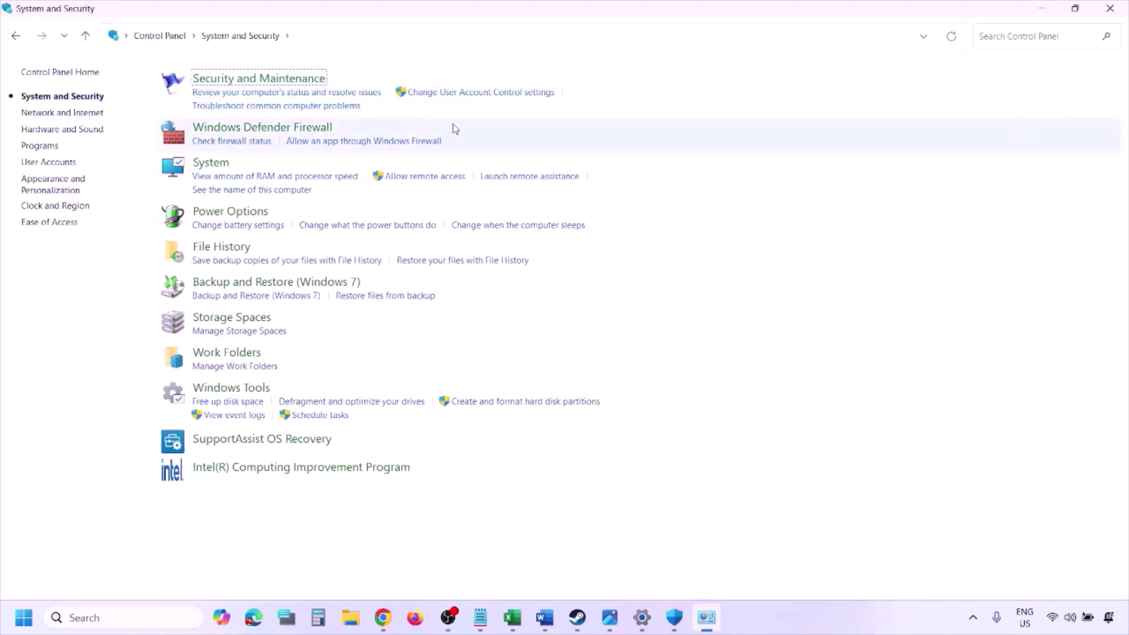
click(305, 128)
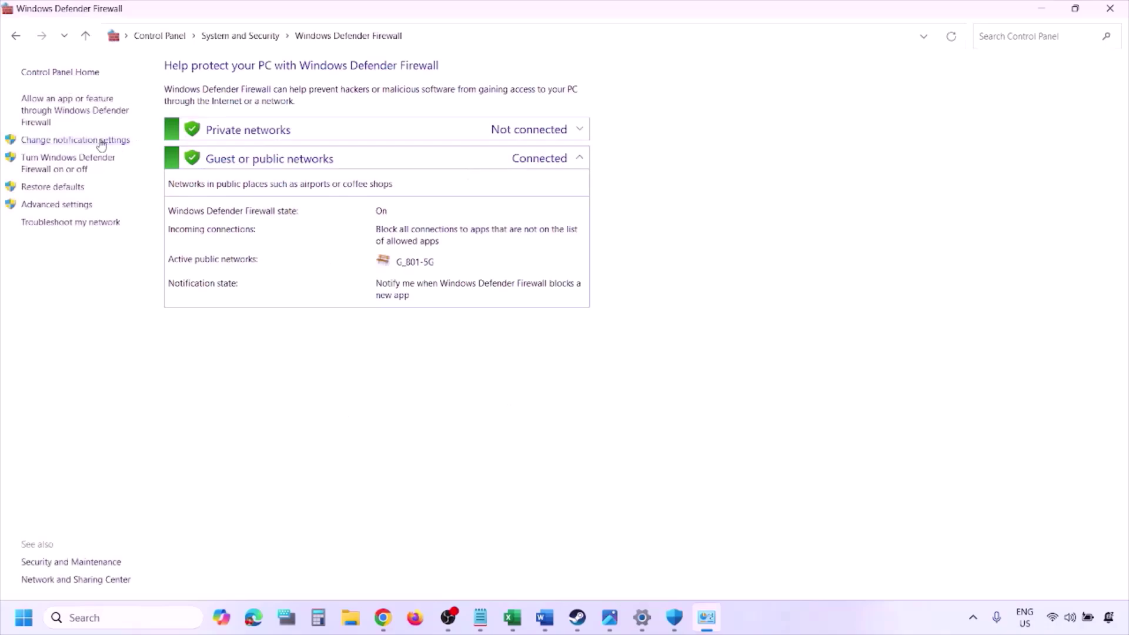
click(77, 110)
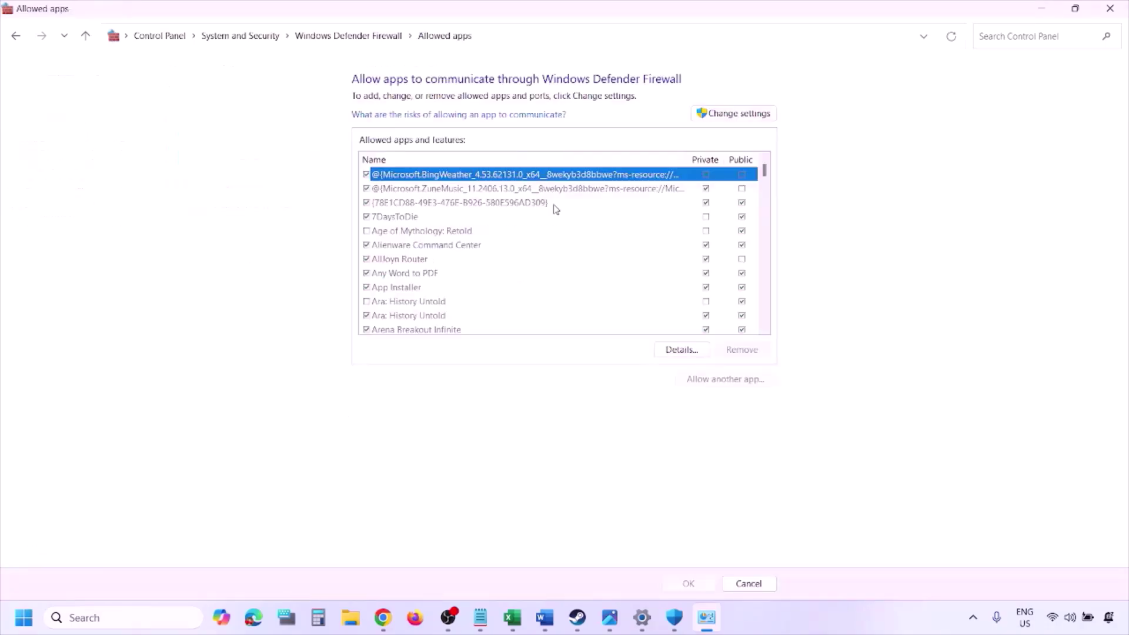
Step: Unlock the firewall's allowed apps for changes, start adding another app from This PC, and cancel the addition
click(758, 112)
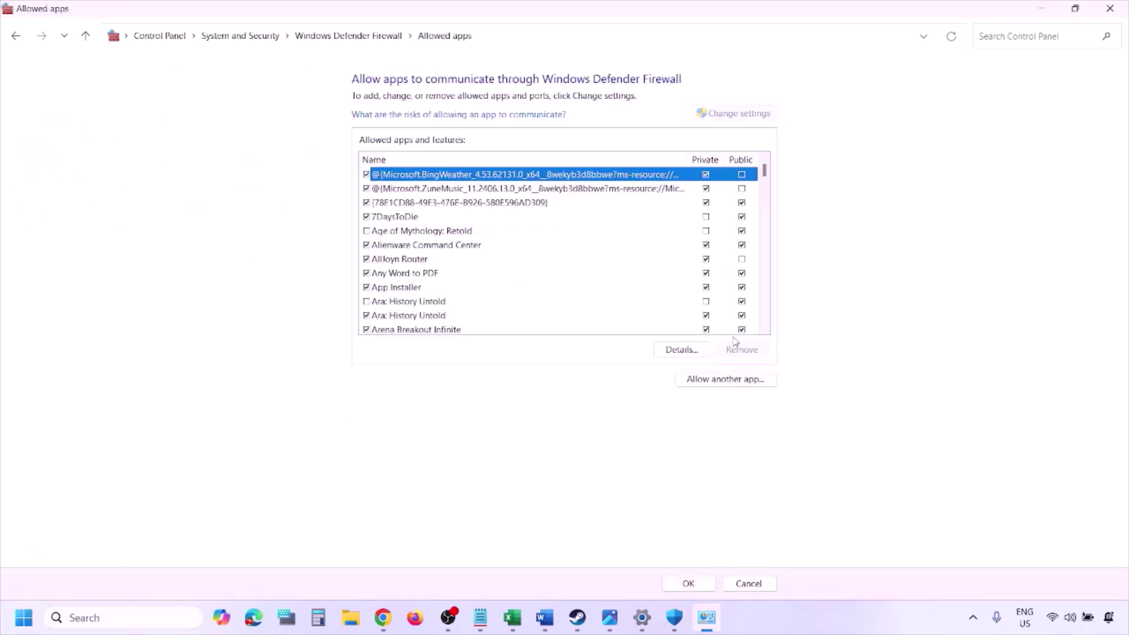
click(726, 381)
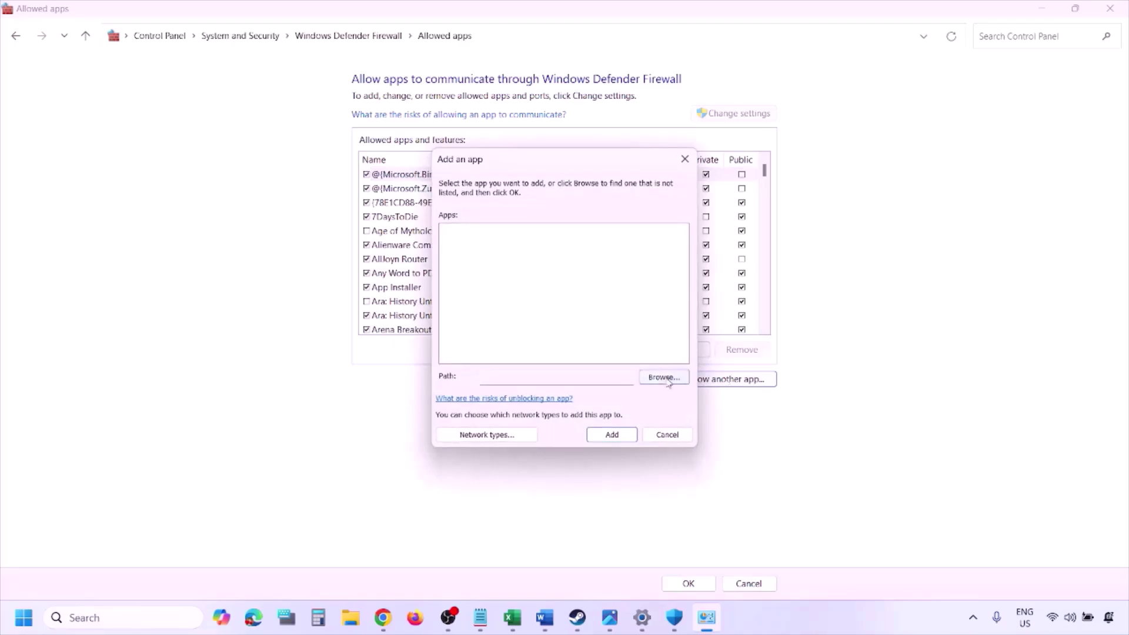
click(666, 378)
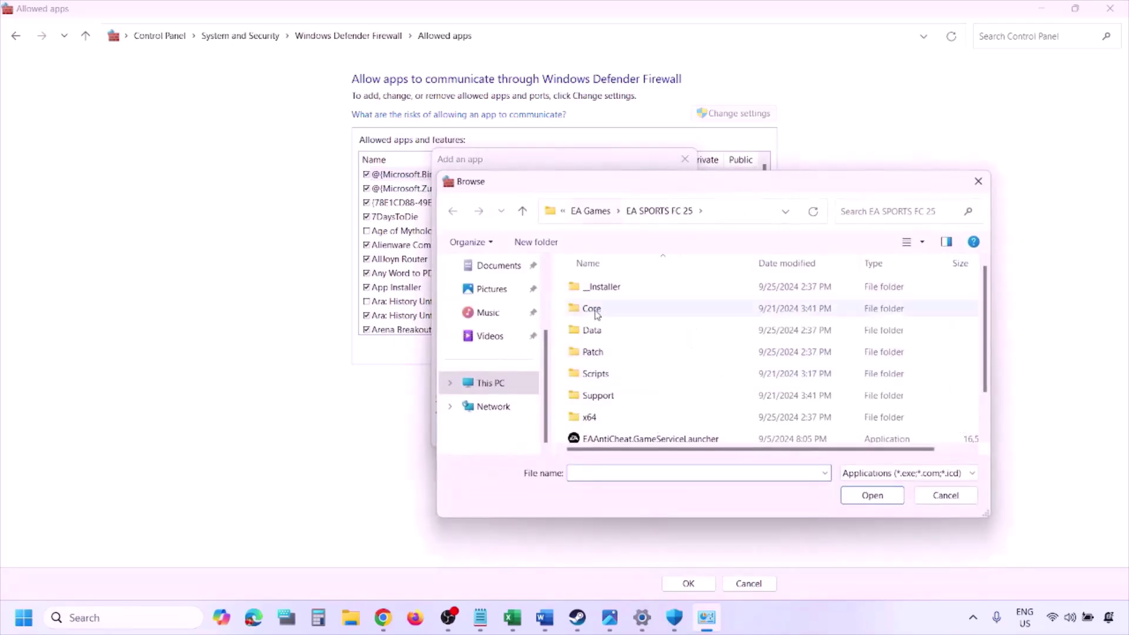
click(489, 383)
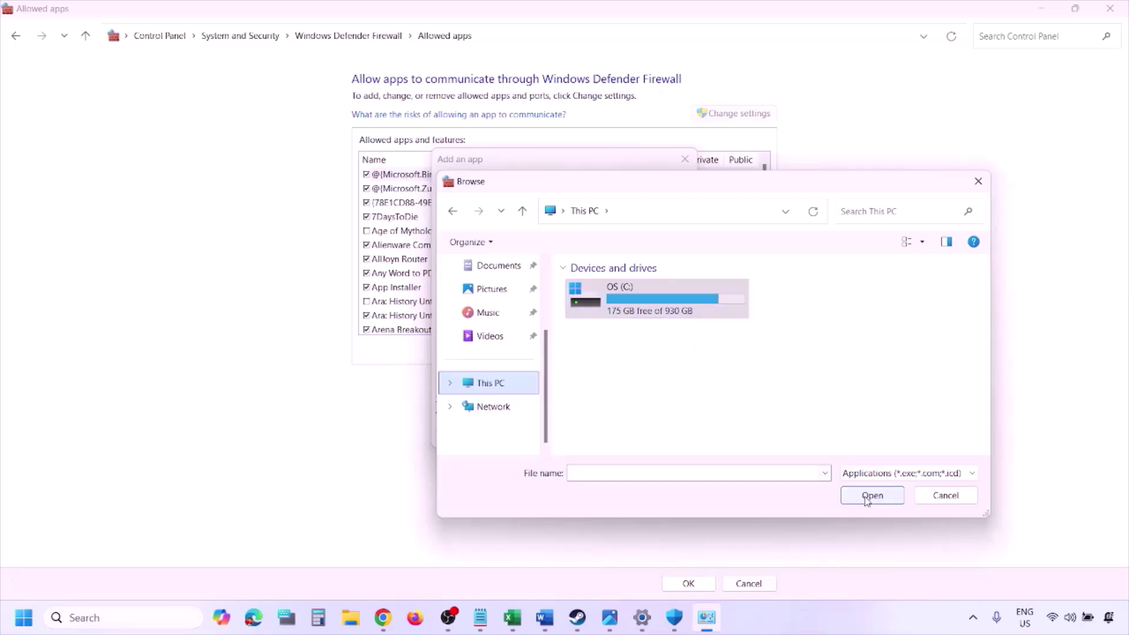
click(944, 496)
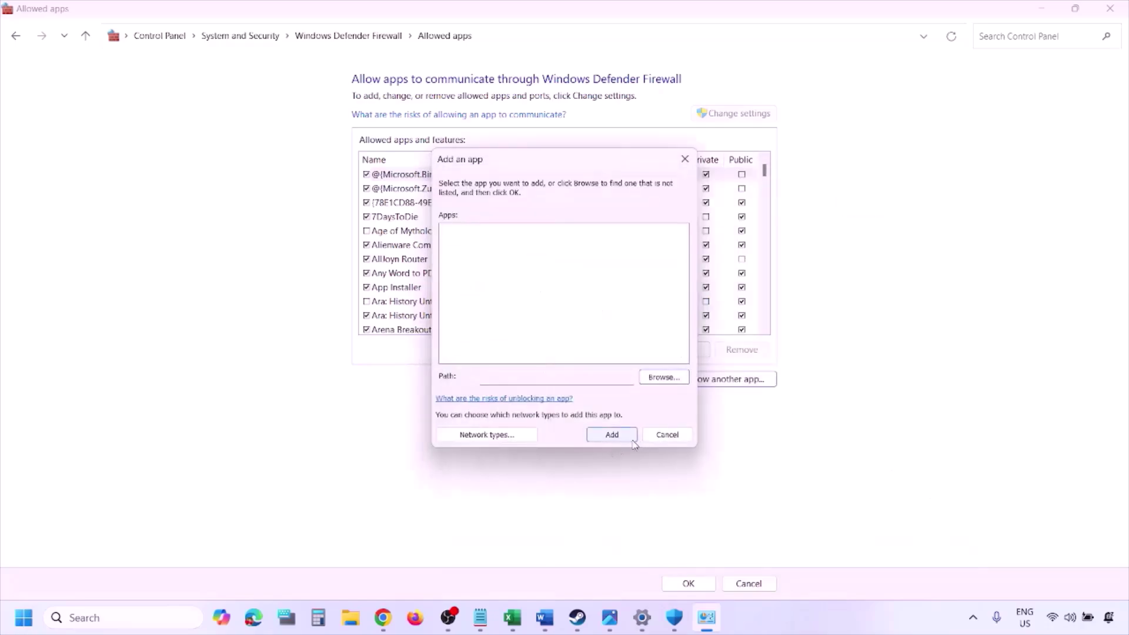
click(659, 436)
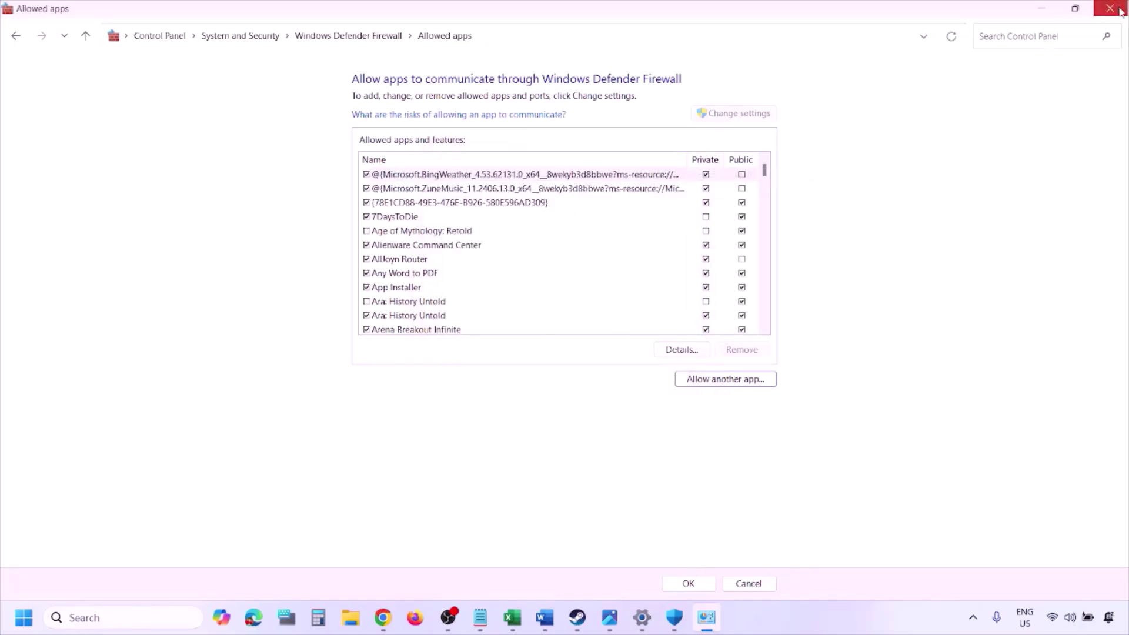
click(688, 583)
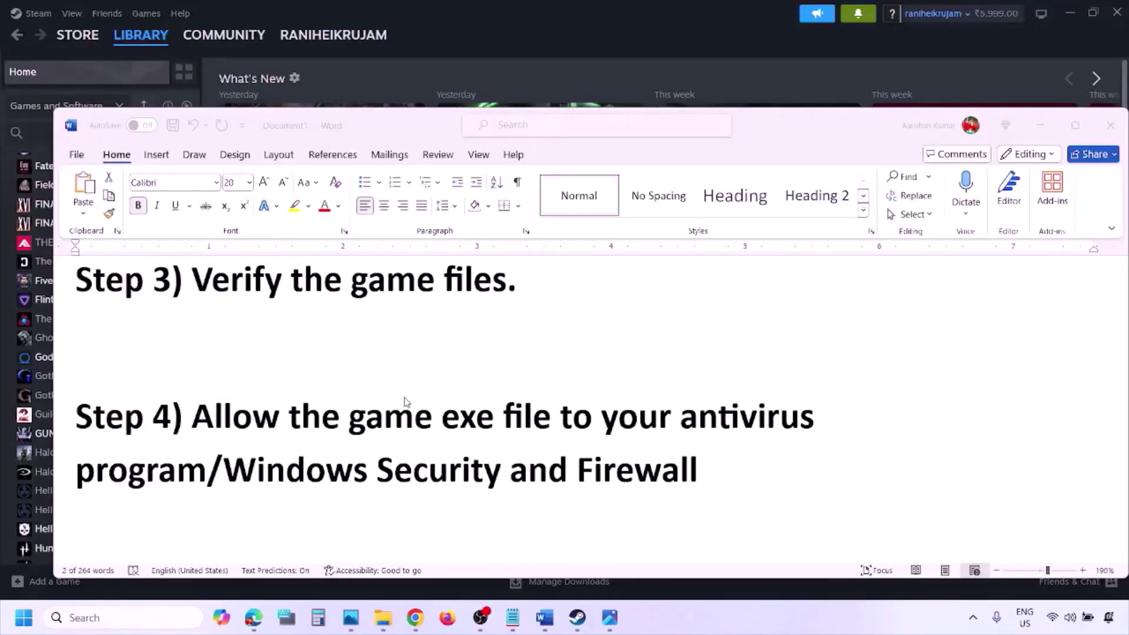
Step: Switch to the Word notes and examine Step 5 on clean graphics driver installation, highlighting the NVIDIA and AMD download links
scroll(405, 402, down, 4)
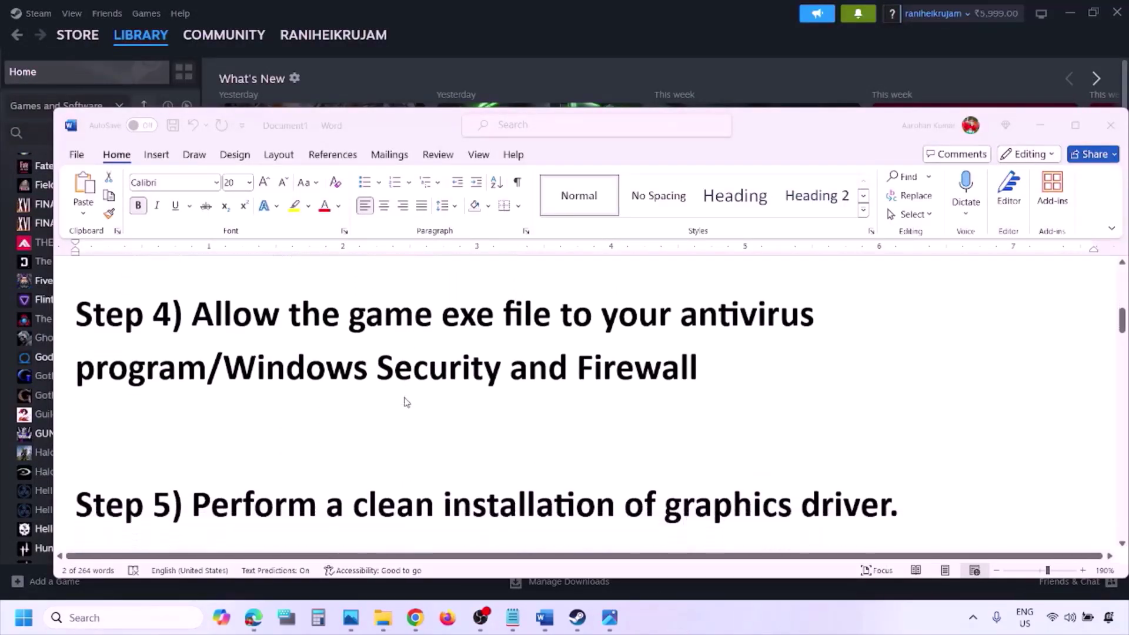
scroll(369, 423, down, 2)
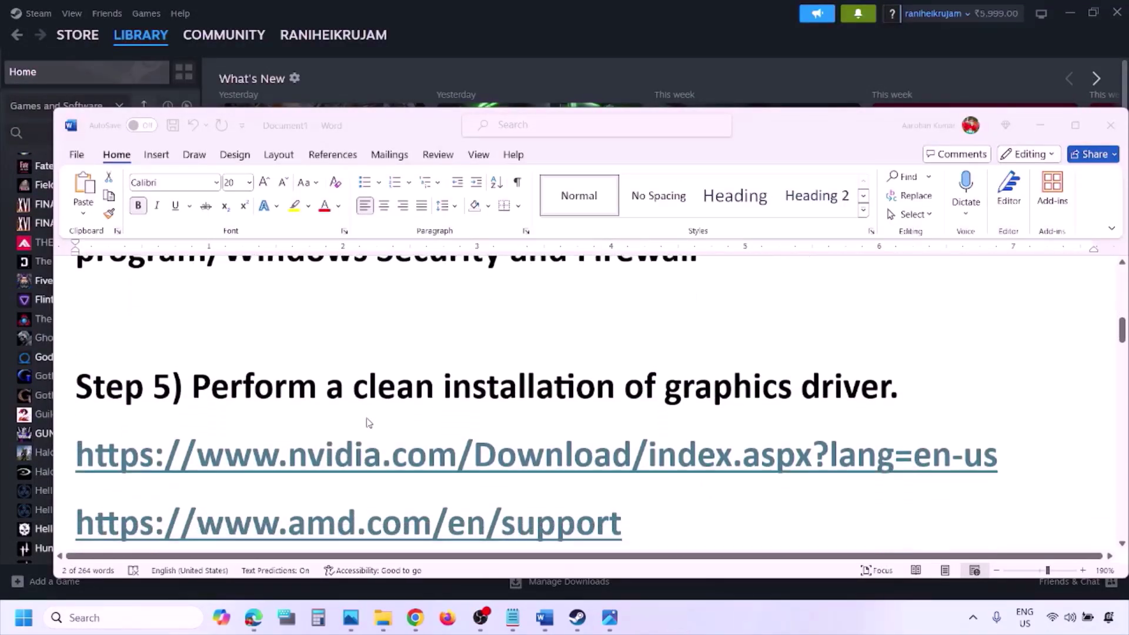
double_click(274, 386)
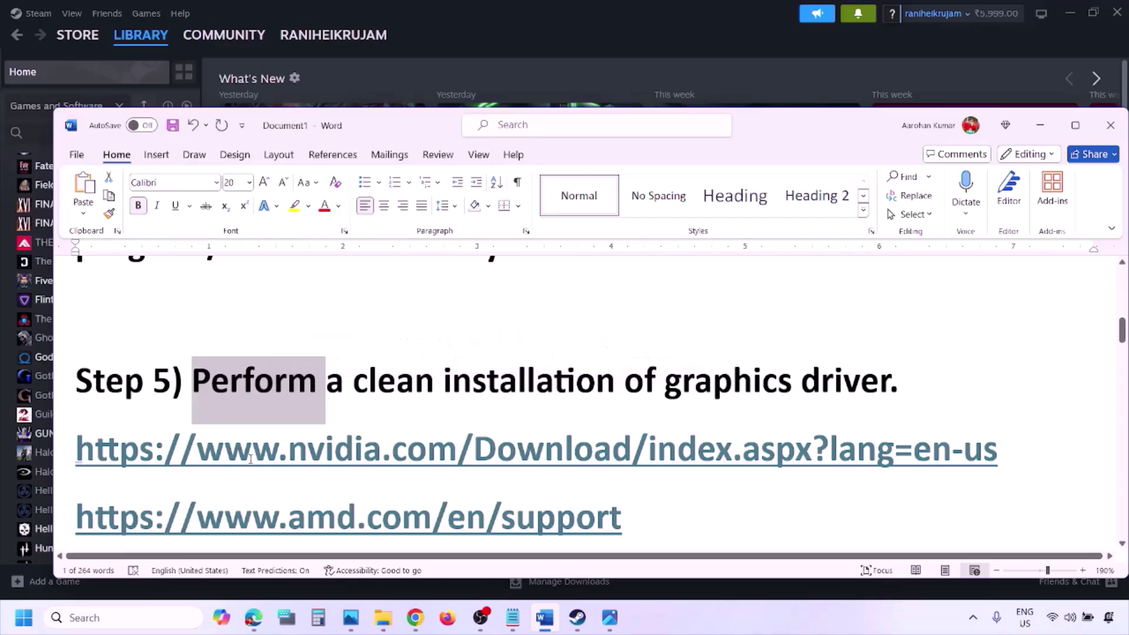
drag(252, 459, 406, 460)
scroll(406, 461, down, 1)
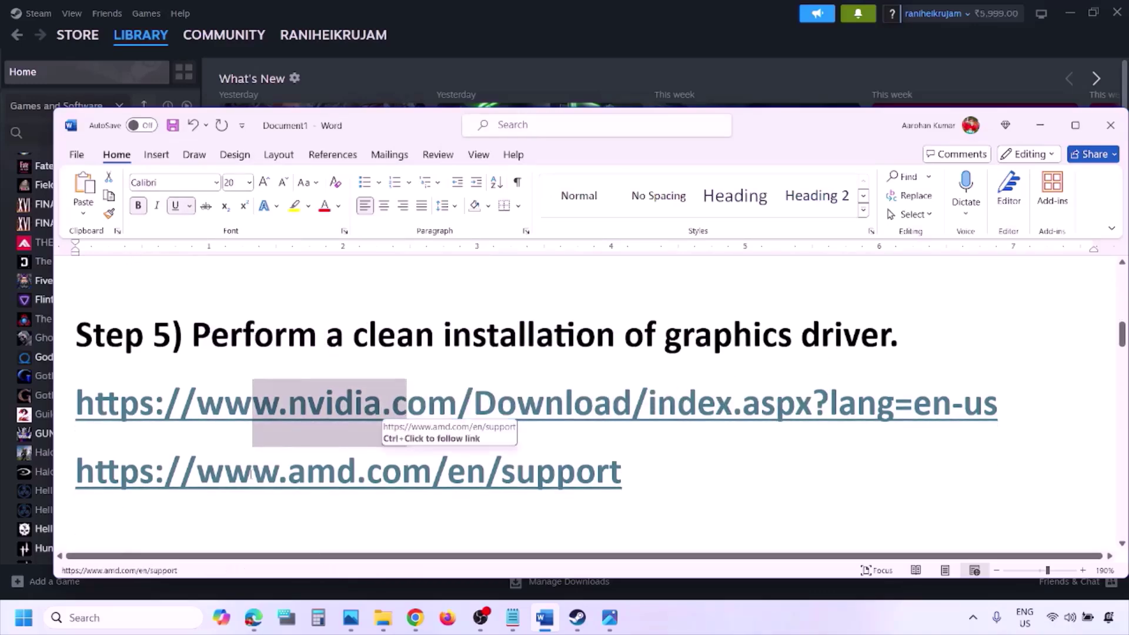
drag(253, 470, 592, 471)
click(741, 608)
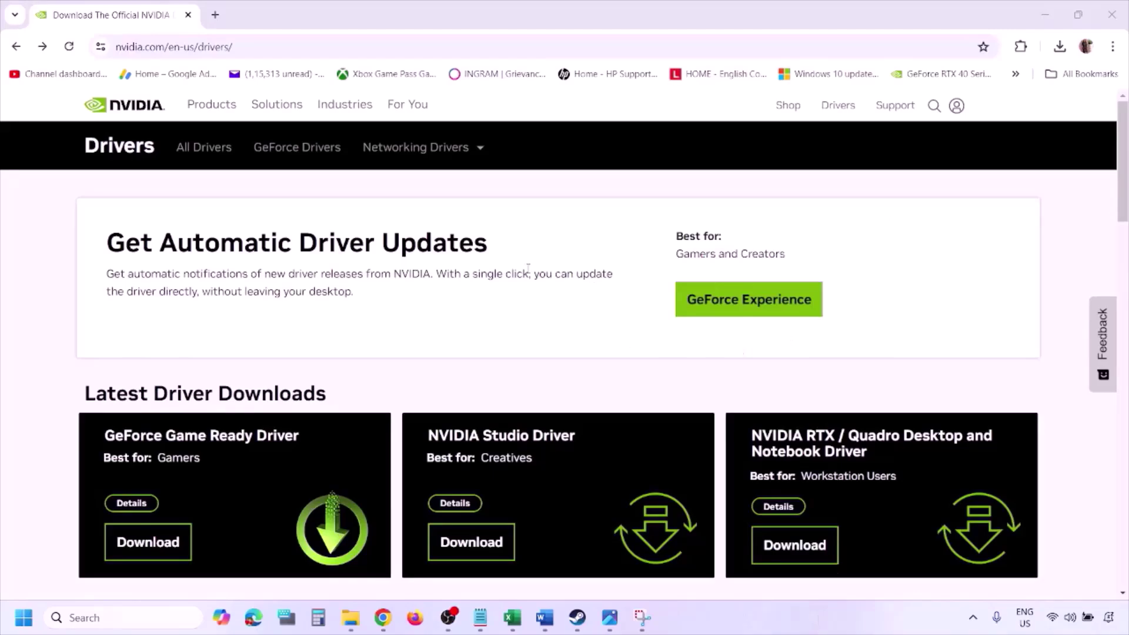
Step: Switch to Chrome and search NVIDIA's drivers page for the GeForce RTX 3050 Laptop GPU driver with Windows 11 as operating system
scroll(264, 360, down, 9)
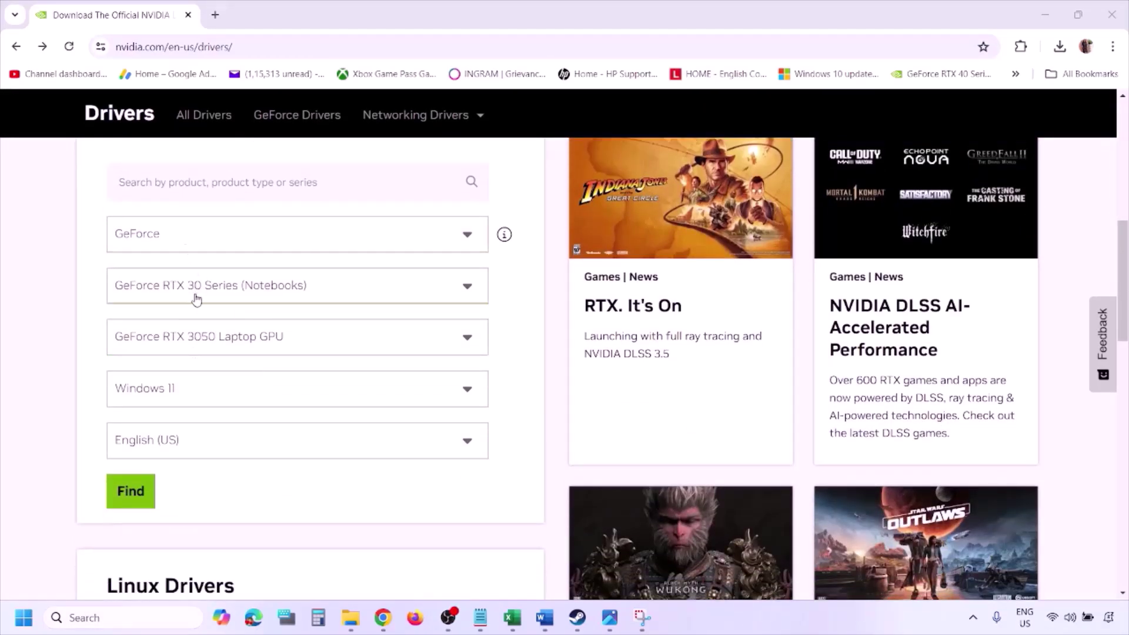
click(187, 394)
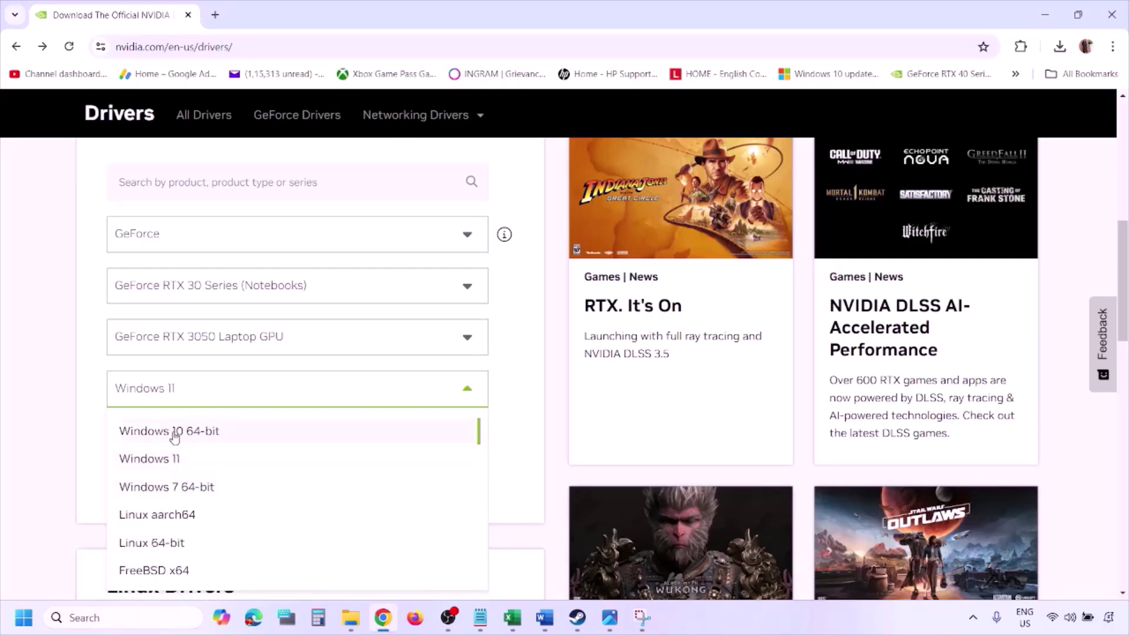
click(164, 461)
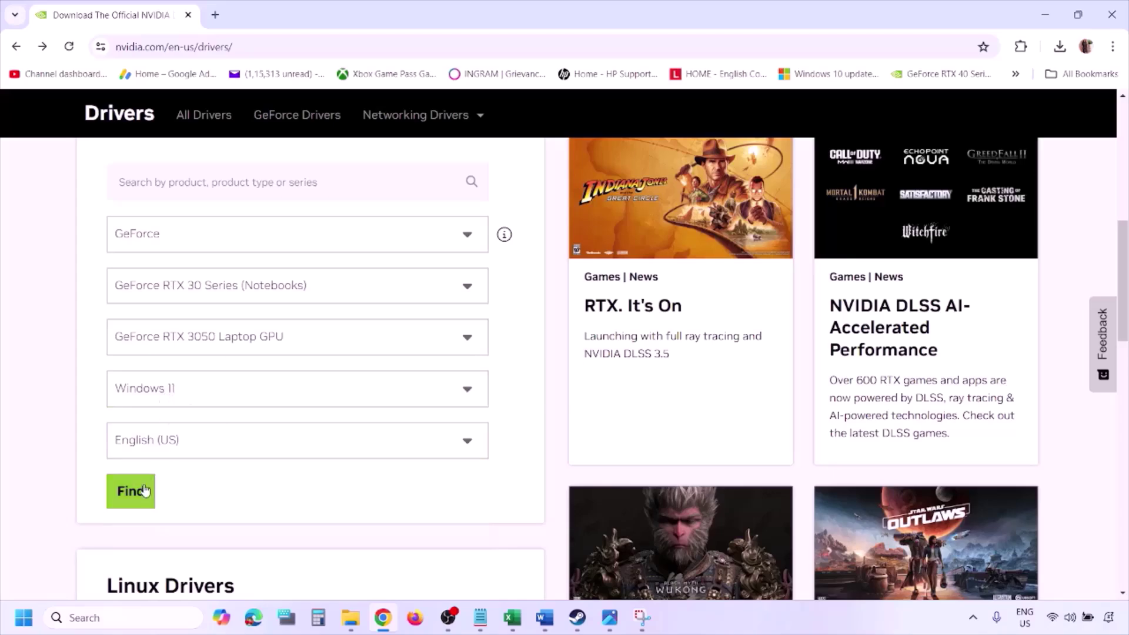
click(126, 495)
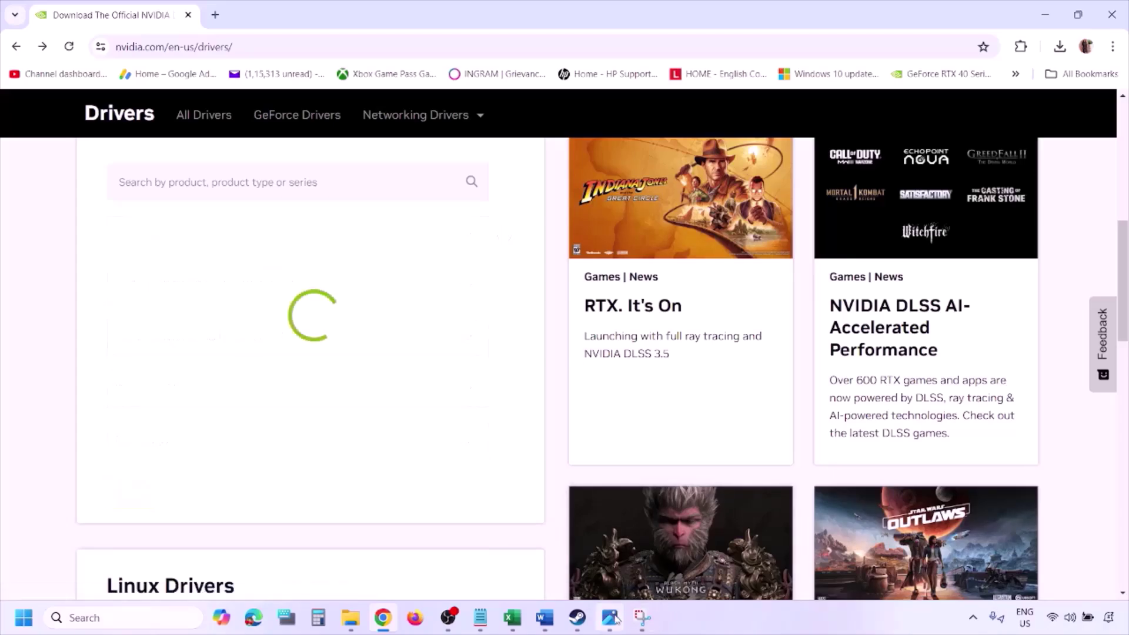
Step: Switch to Photos and view images 1.png through 5.png, covering the Game Ready driver download and the custom clean installation options
mouse_move(610, 618)
click(609, 533)
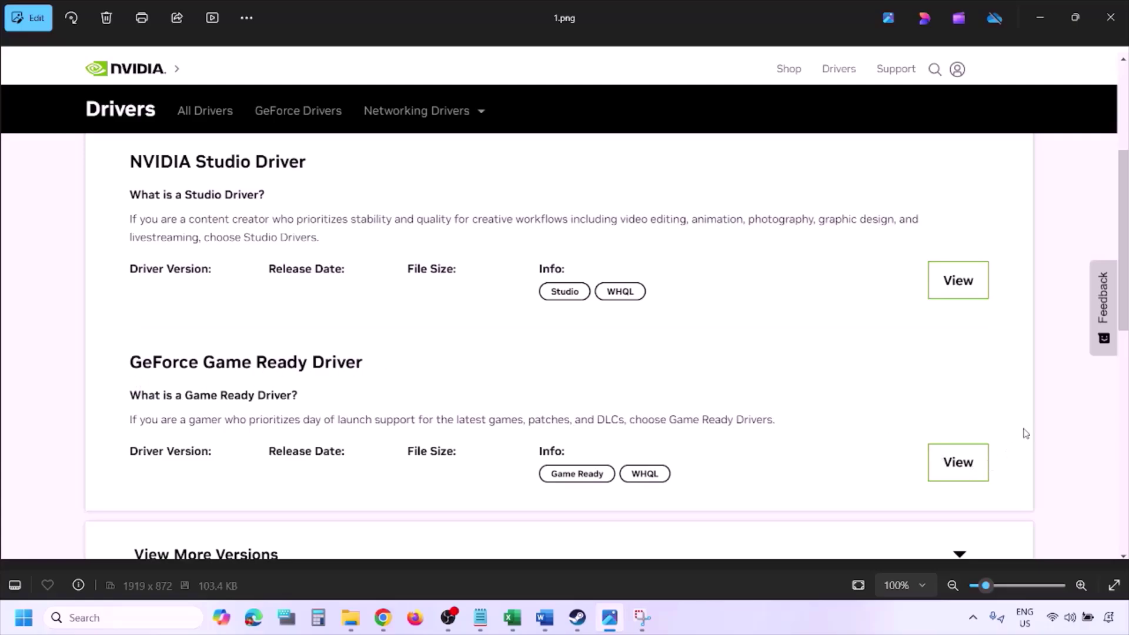
key(Right)
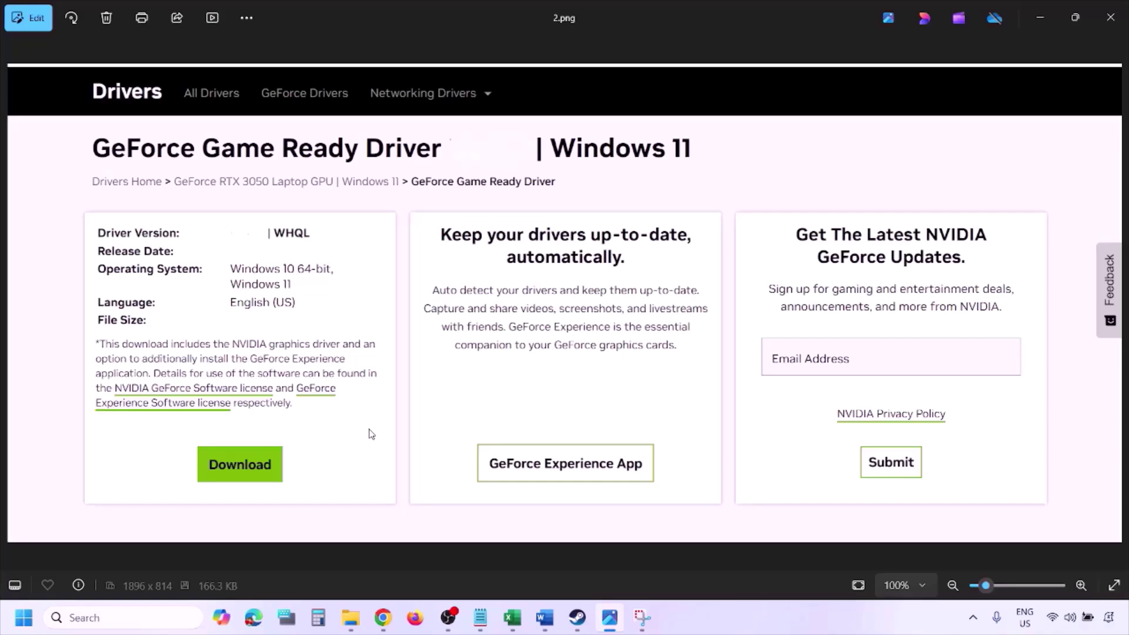
key(Right)
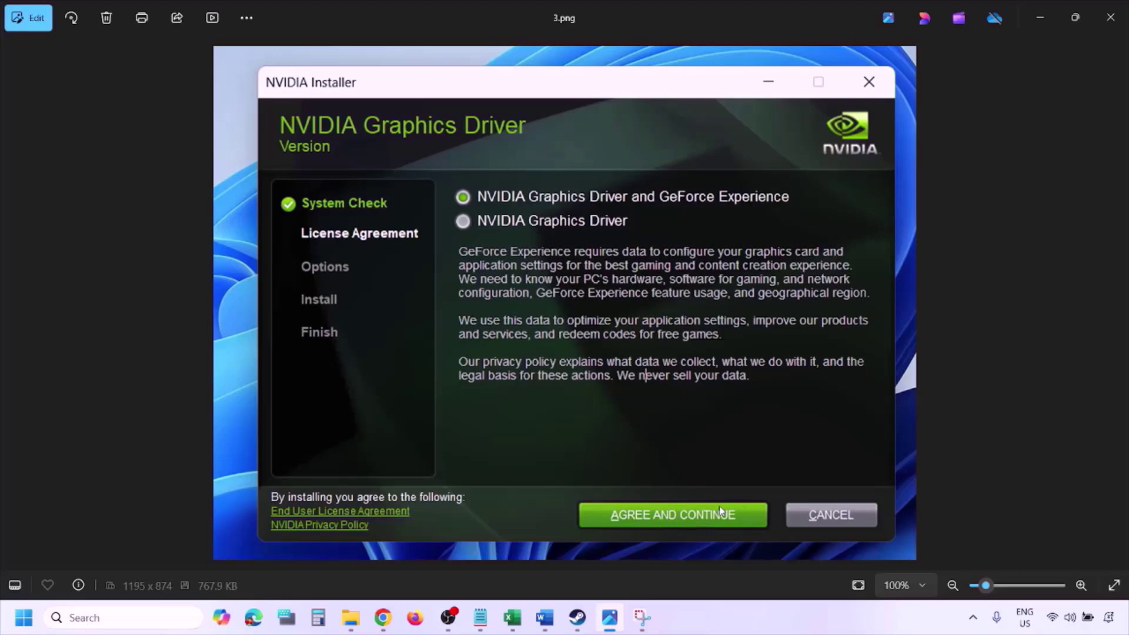
key(Right)
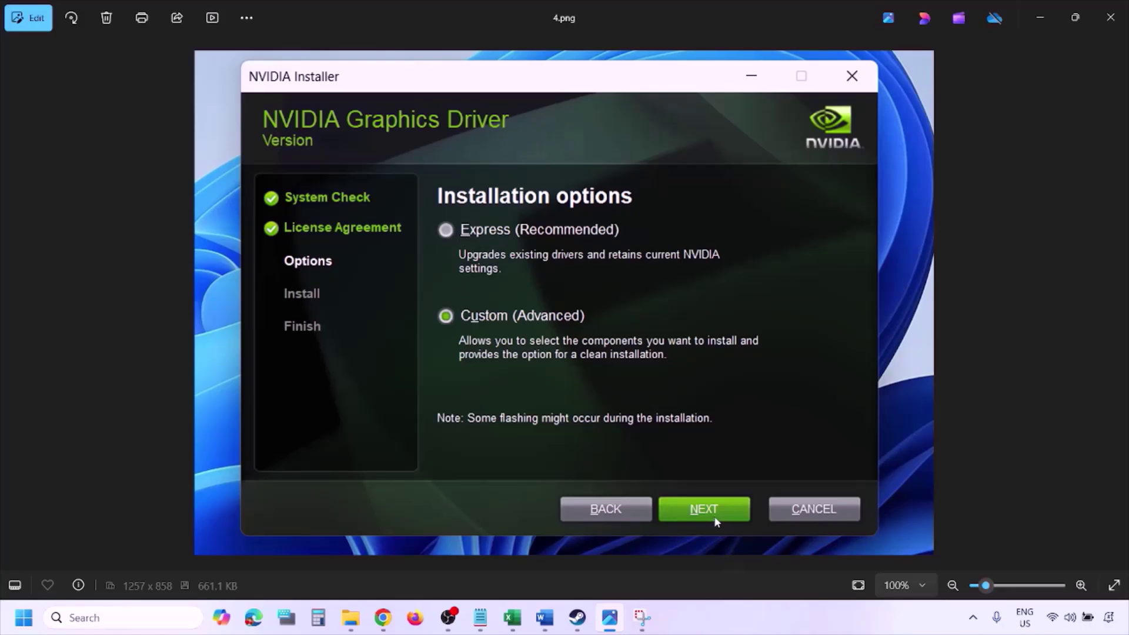
key(Right)
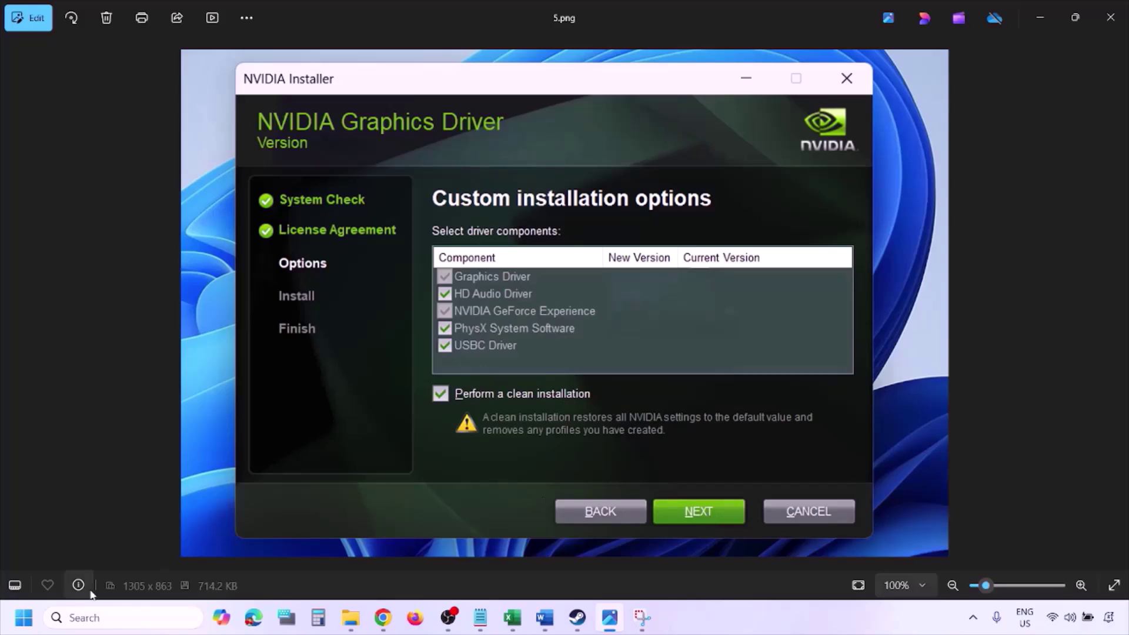
Step: Show the Windows power options with the Restart choice, and dismiss them without restarting
click(24, 617)
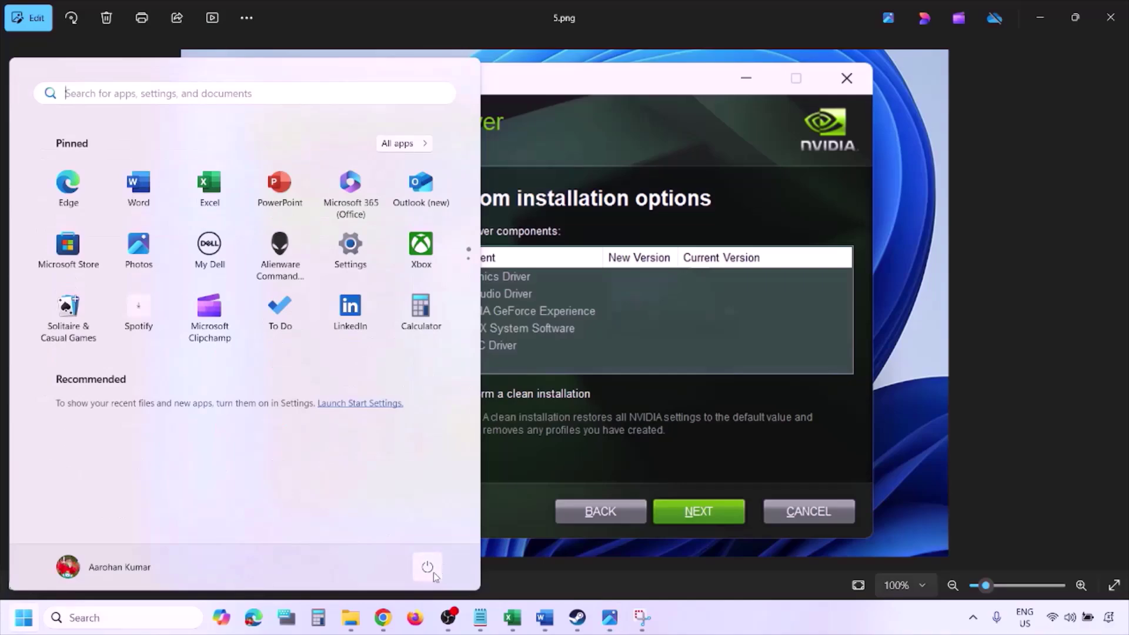
click(433, 573)
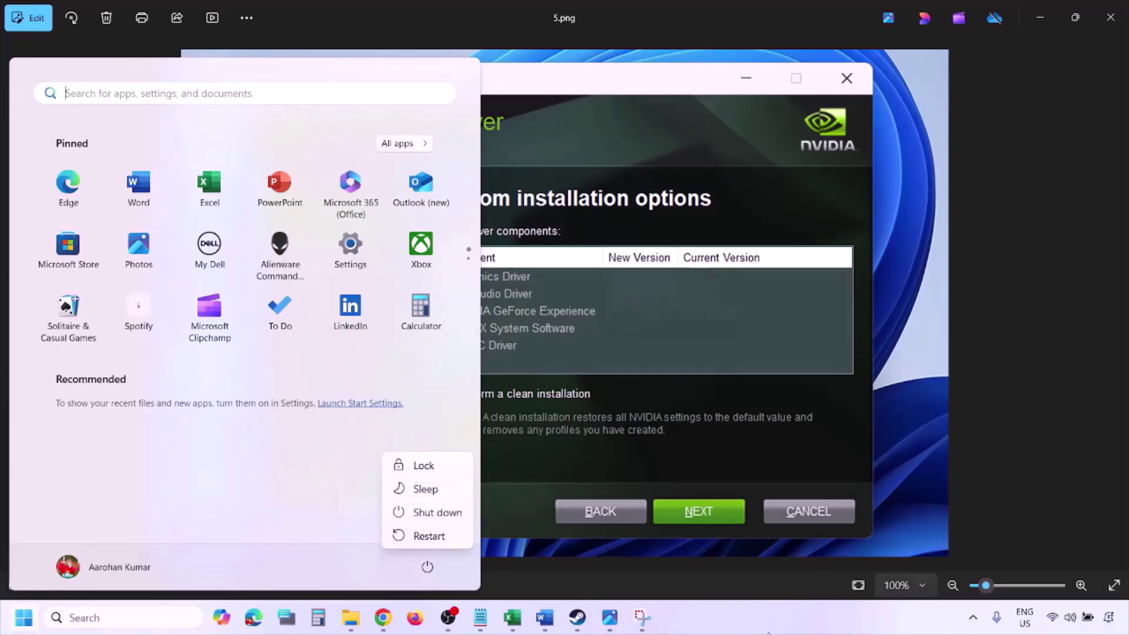
key(Escape)
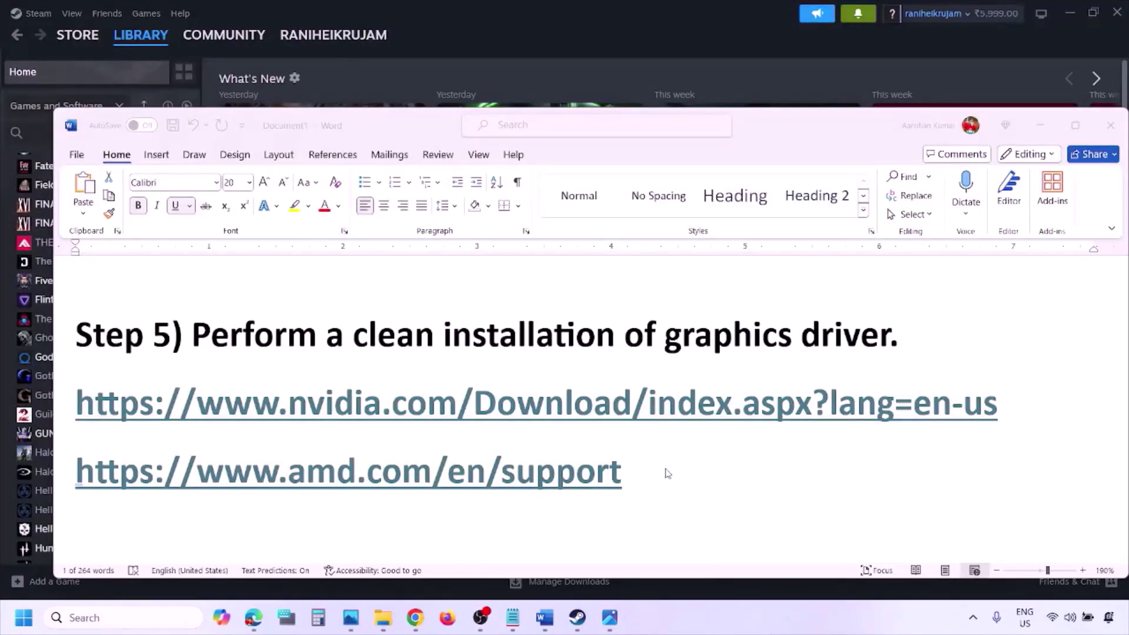
Step: Highlight the AMD support link in the Word notes, and show the Windows Restart option without restarting
drag(643, 475, 643, 474)
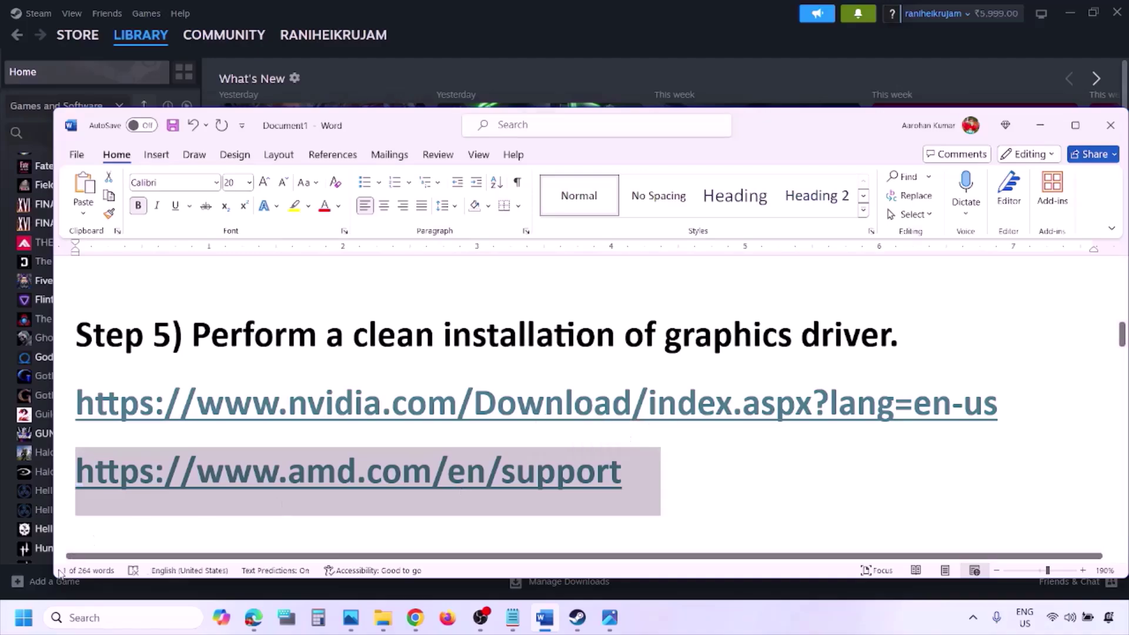
click(24, 618)
click(428, 570)
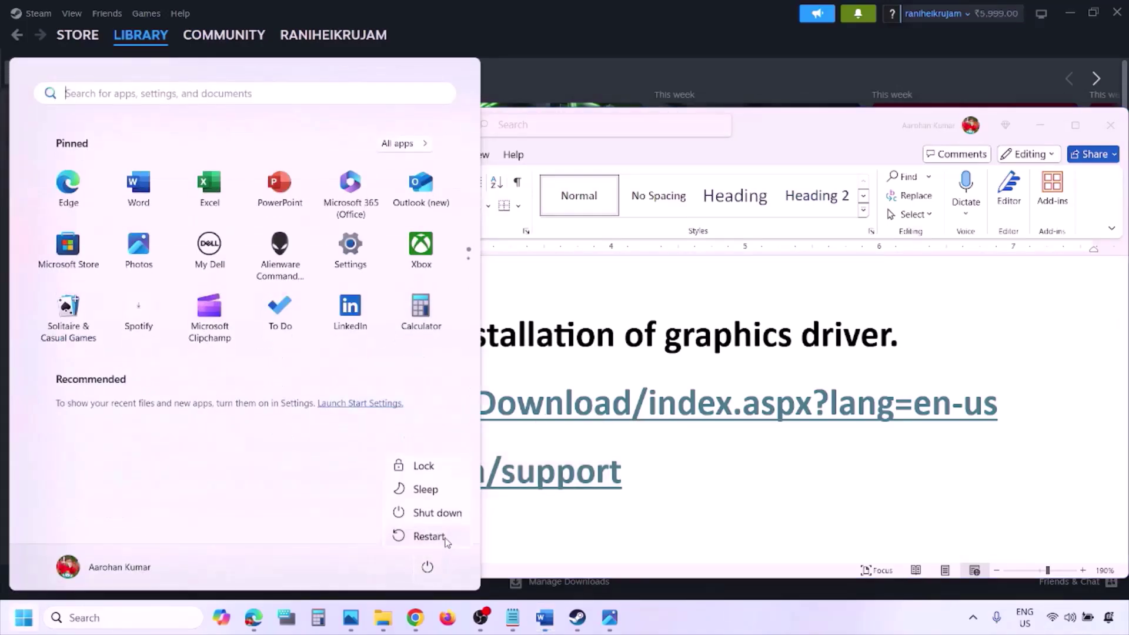
click(713, 618)
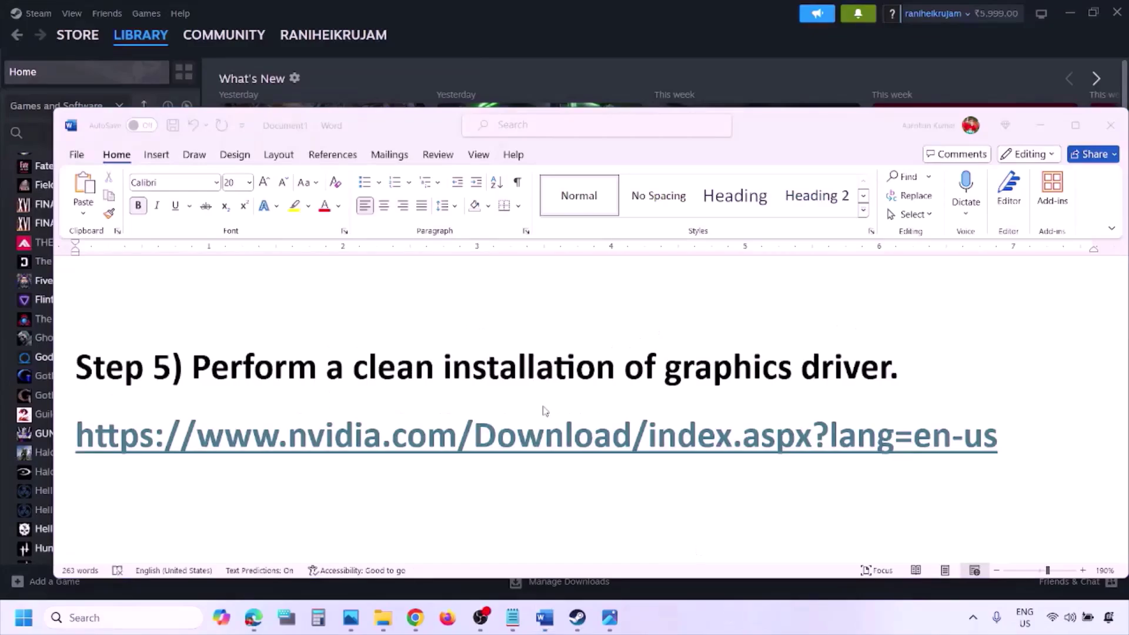
scroll(532, 406, down, 5)
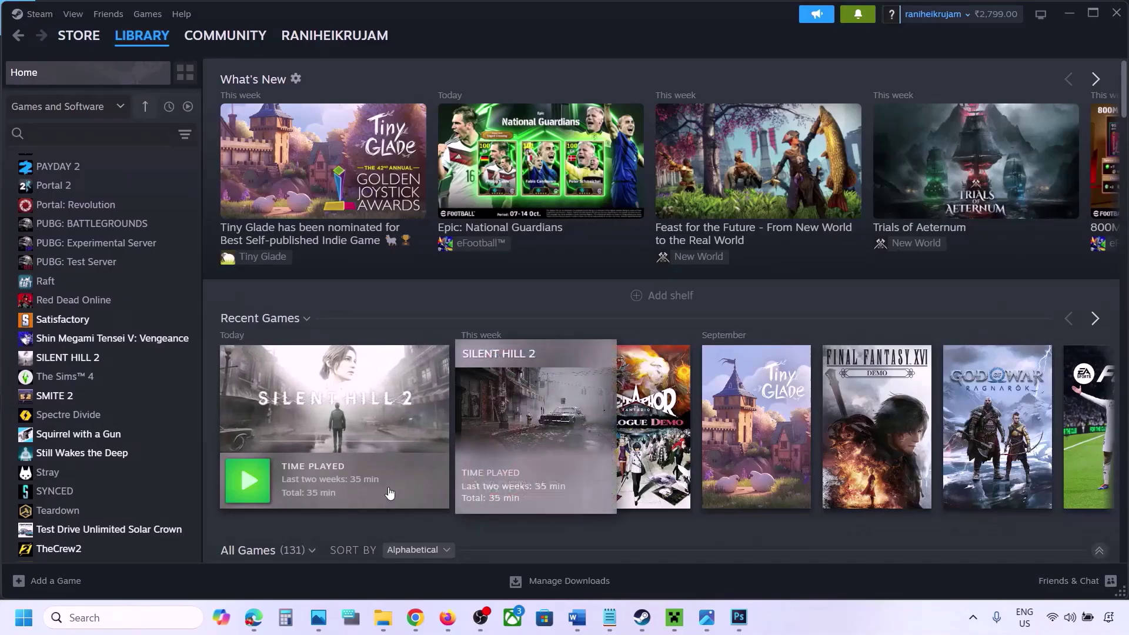
Step: Search Windows for "graphics" and open the Graphics settings page
click(91, 617)
text(gr)
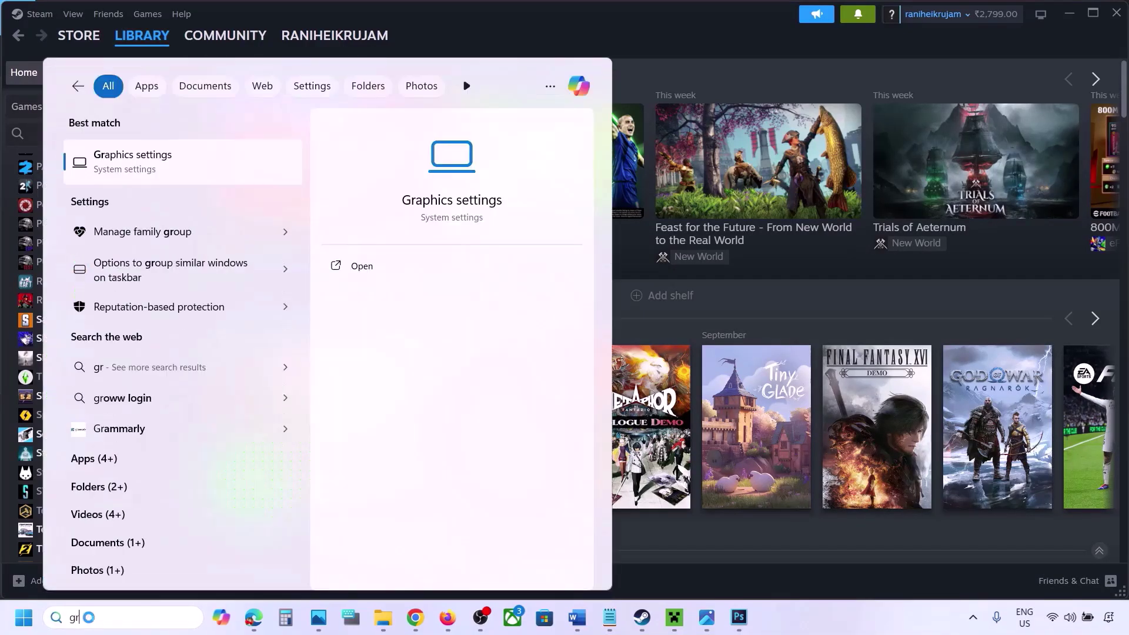
text(aphics)
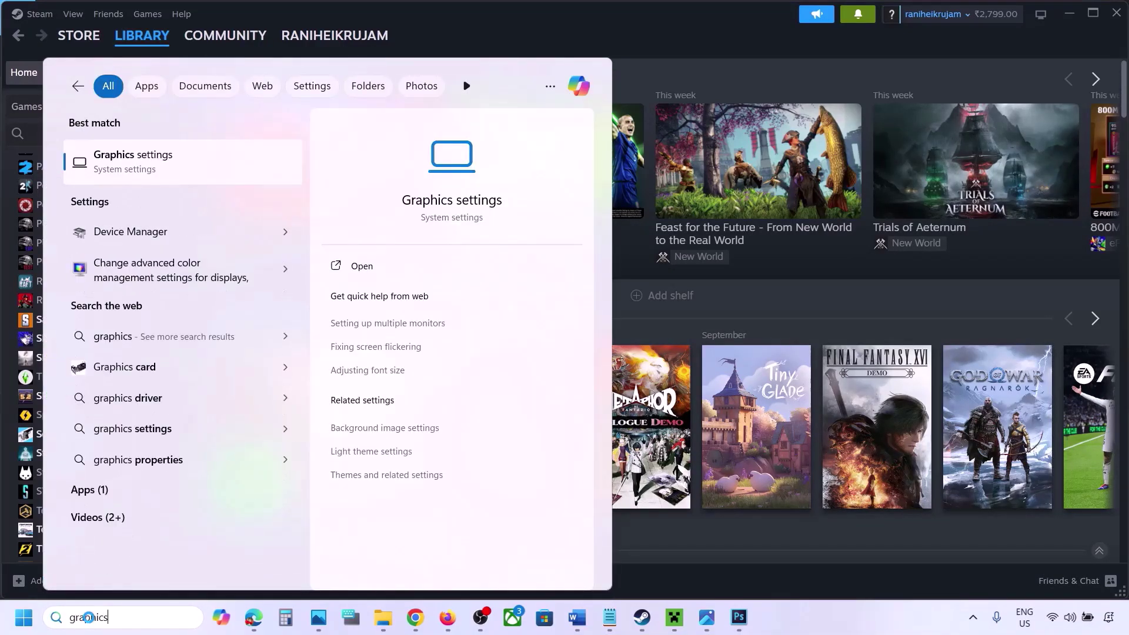
click(139, 167)
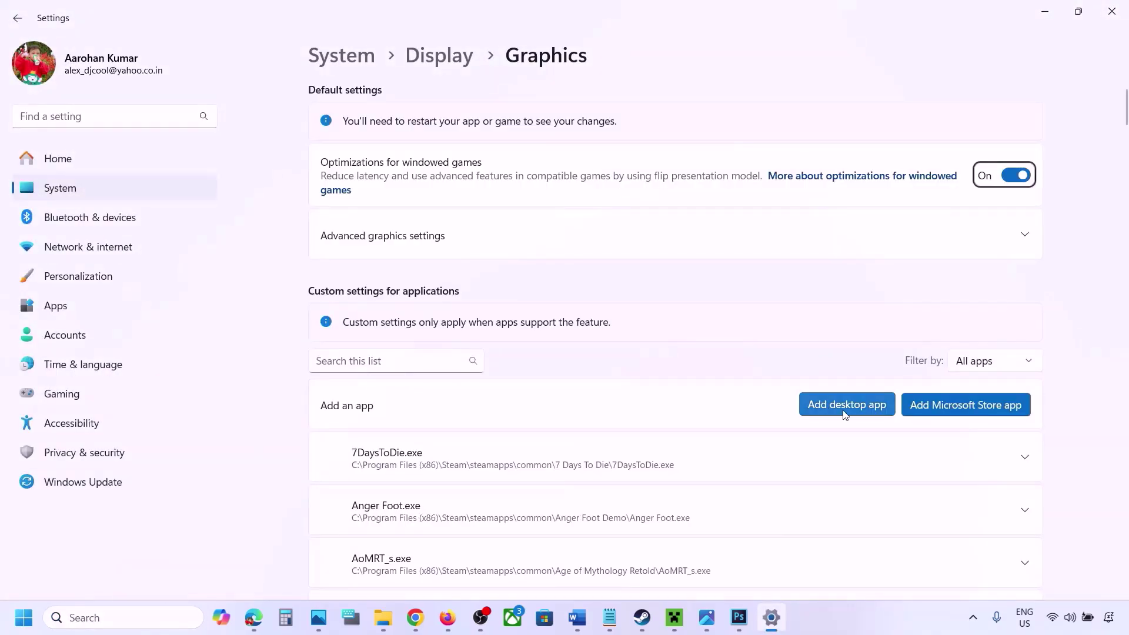
Step: Start adding a desktop app to the custom graphics settings, browse to Steam's common folder, and cancel the file selection
click(853, 406)
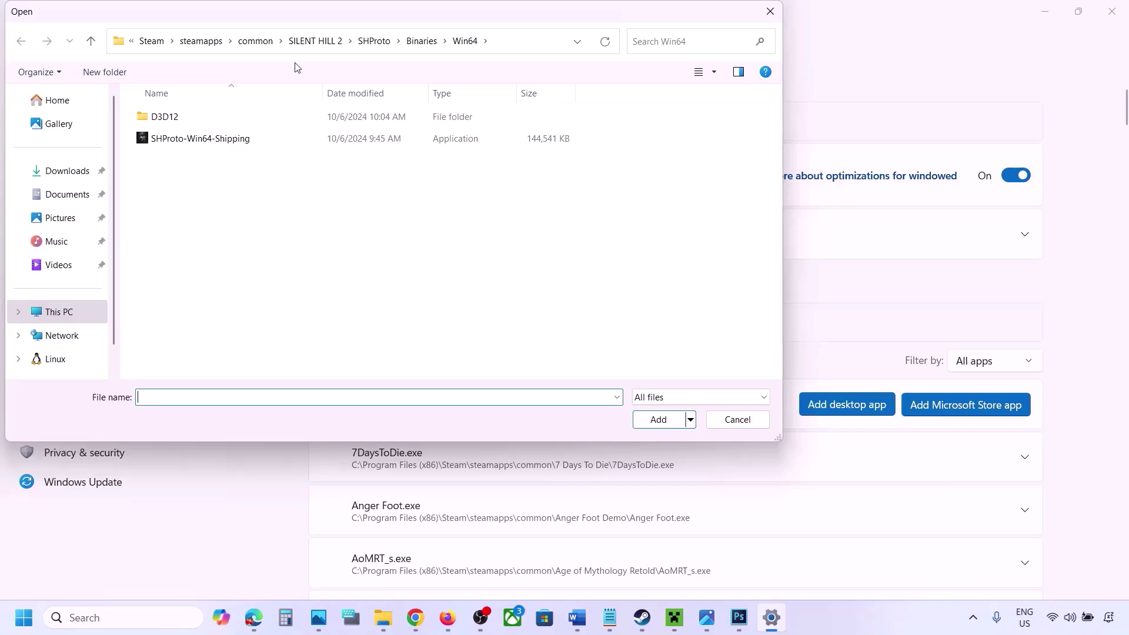
click(254, 40)
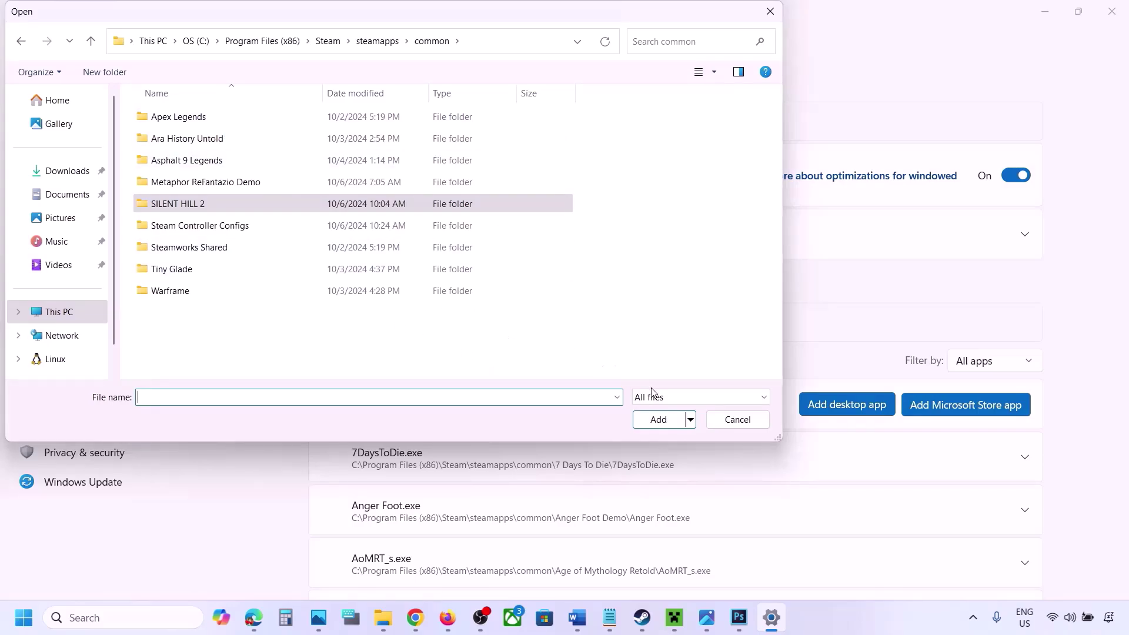
click(726, 421)
Step: Set the GPU preference of ChainedTogether-Win64-Shipping.exe to High Performance (NVIDIA GeForce RTX 3050 Laptop GPU)
scroll(707, 458, down, 6)
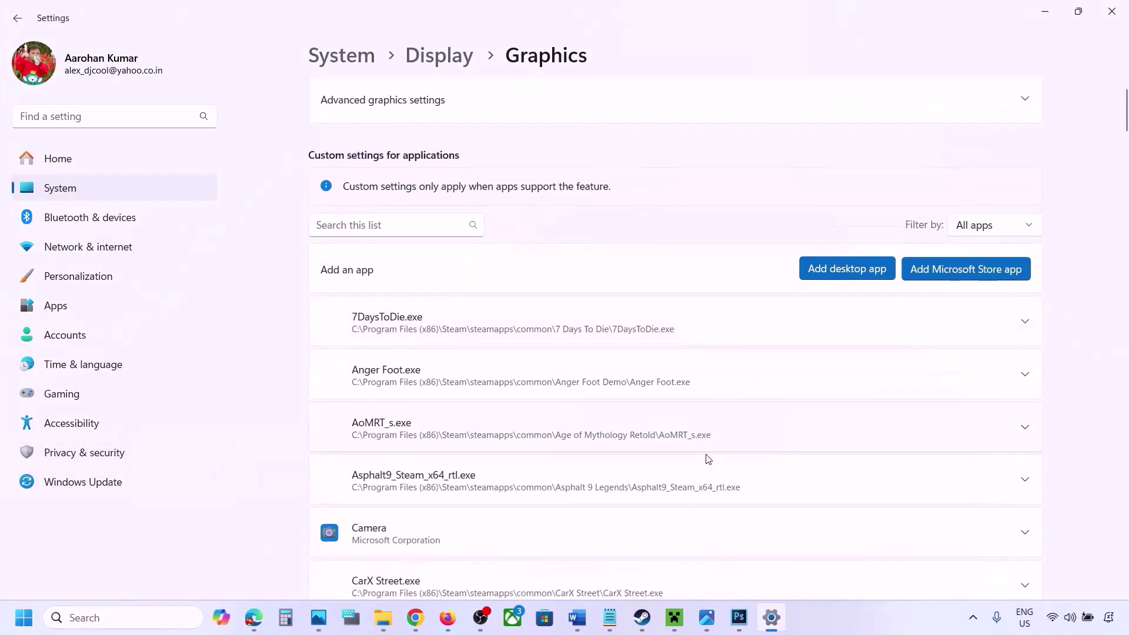
scroll(708, 458, down, 3)
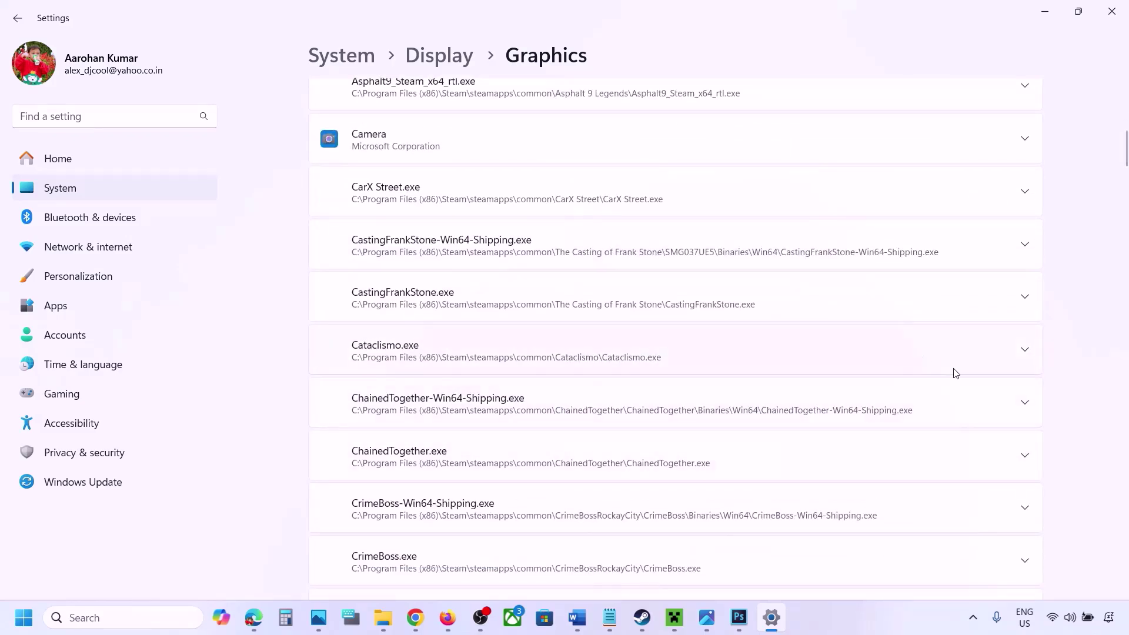
click(1024, 409)
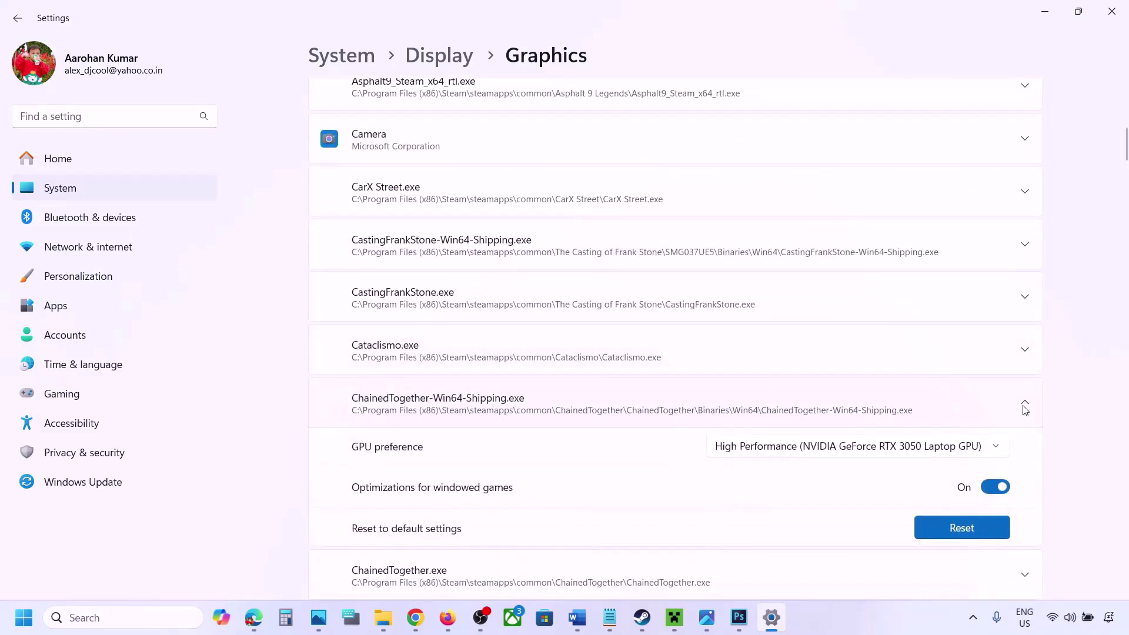
click(958, 450)
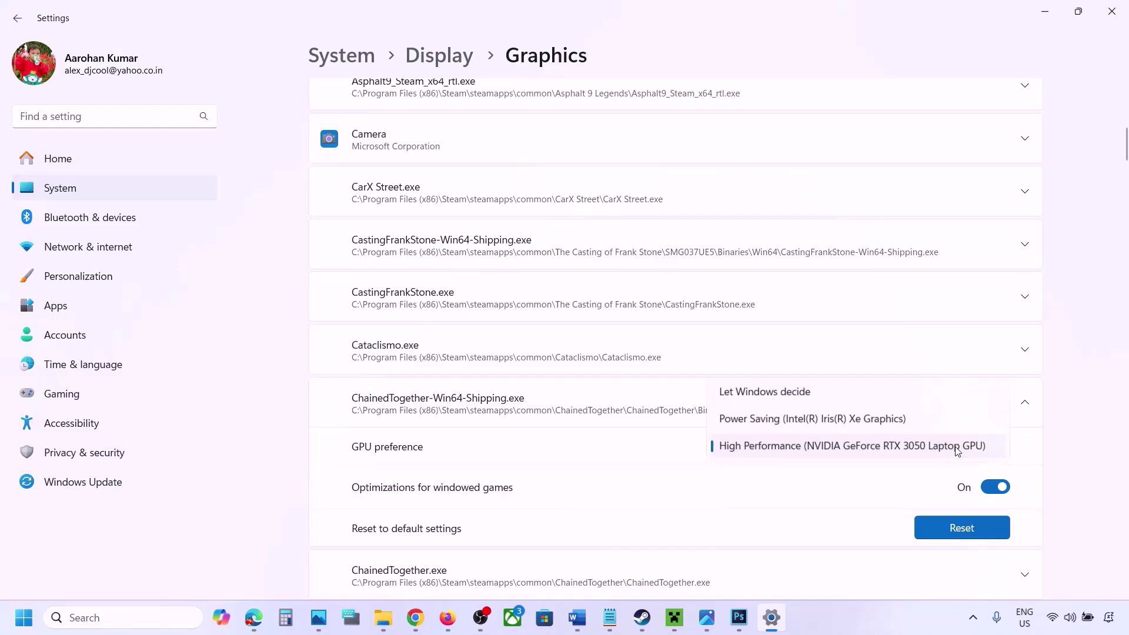
click(894, 447)
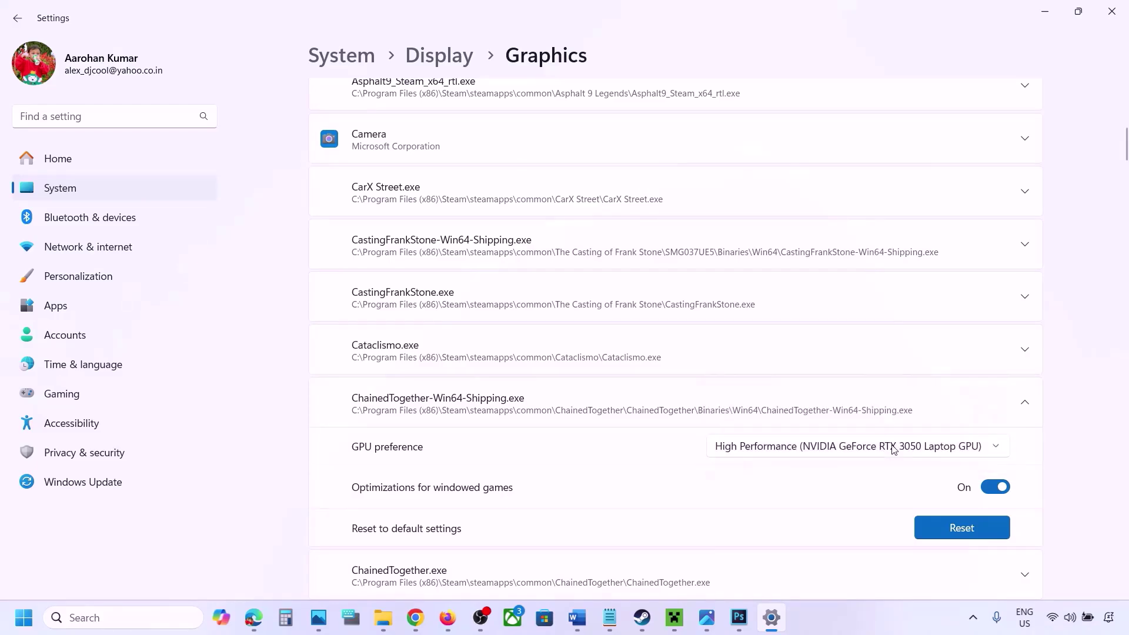
Step: Switch to the Word notes and highlight the Step 7 text about updating Windows to the latest version
click(866, 608)
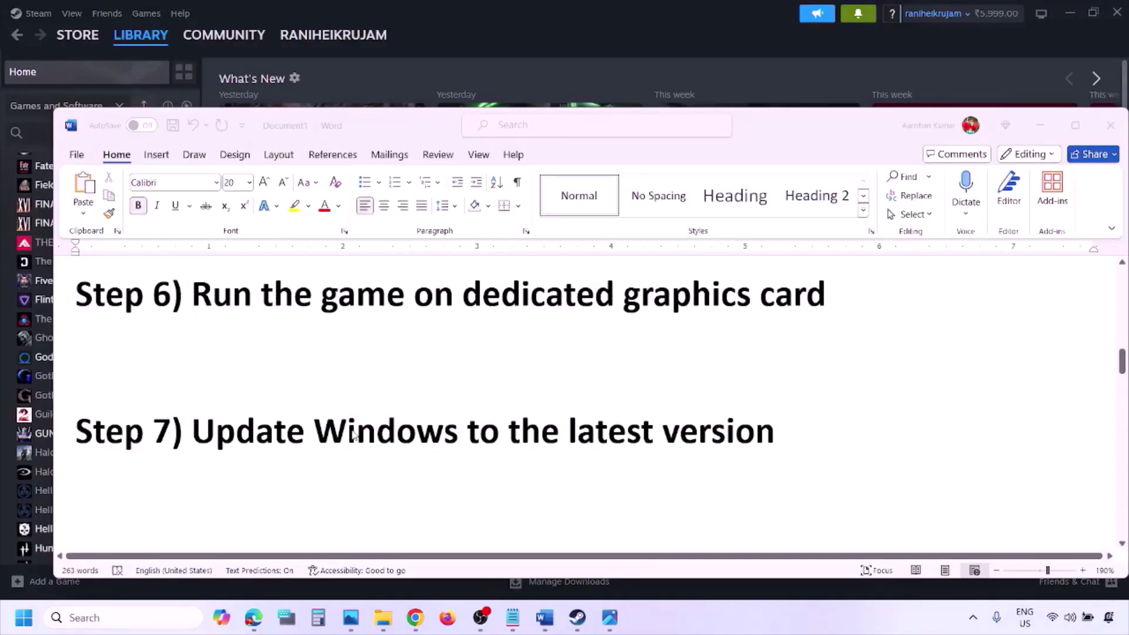
click(264, 424)
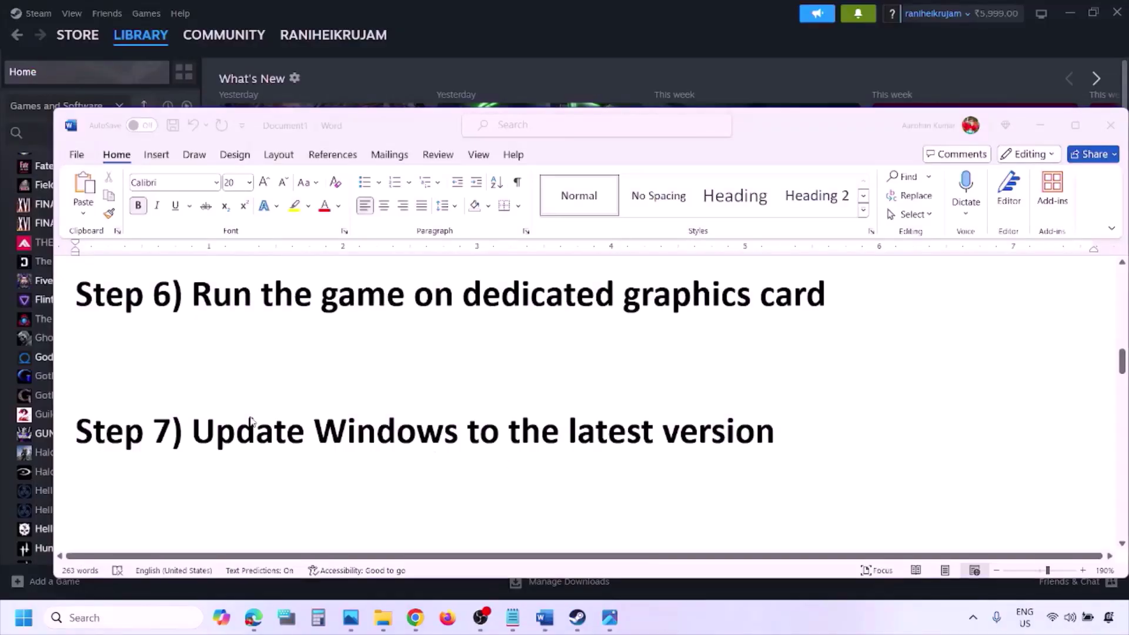
drag(194, 433, 761, 447)
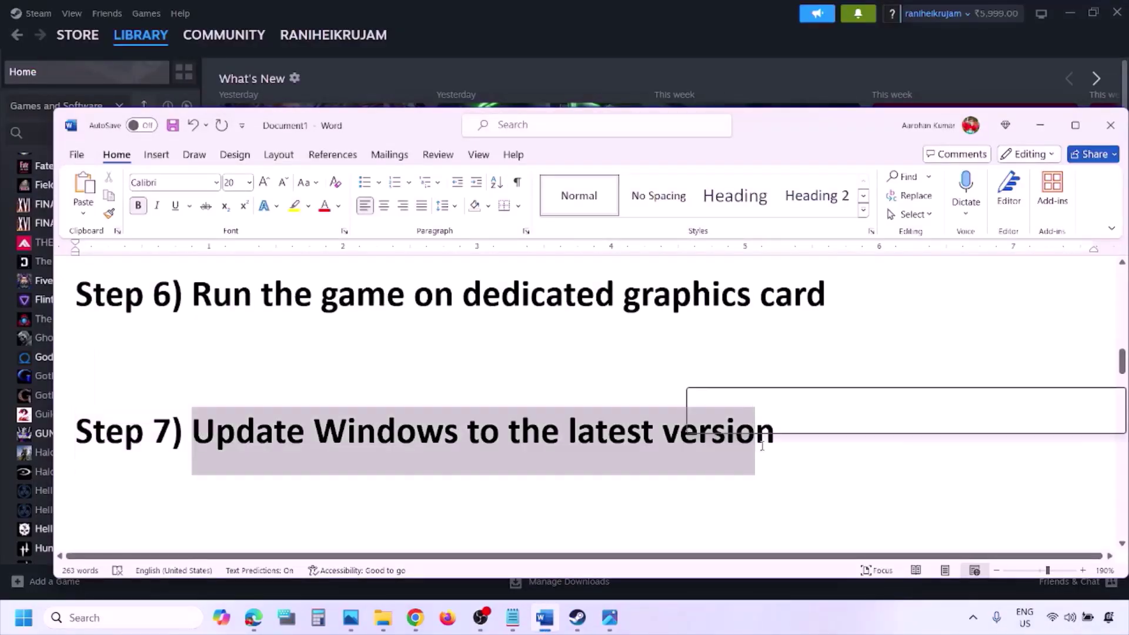
Step: Open the Windows Update page in Windows Settings and check for updates
key(super+i)
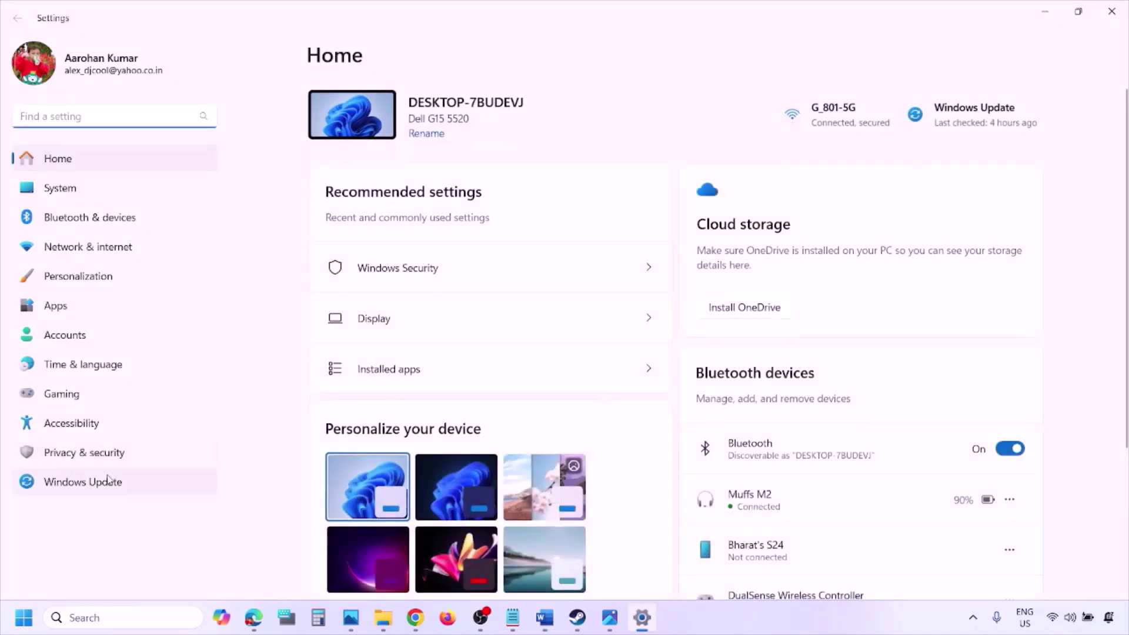
click(94, 484)
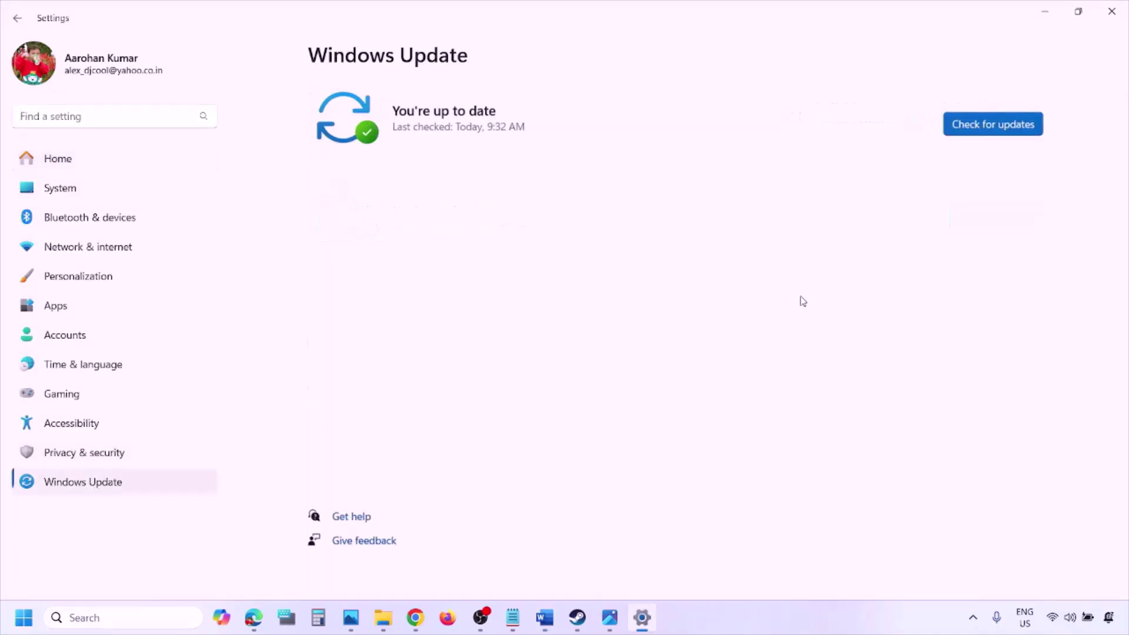
click(994, 124)
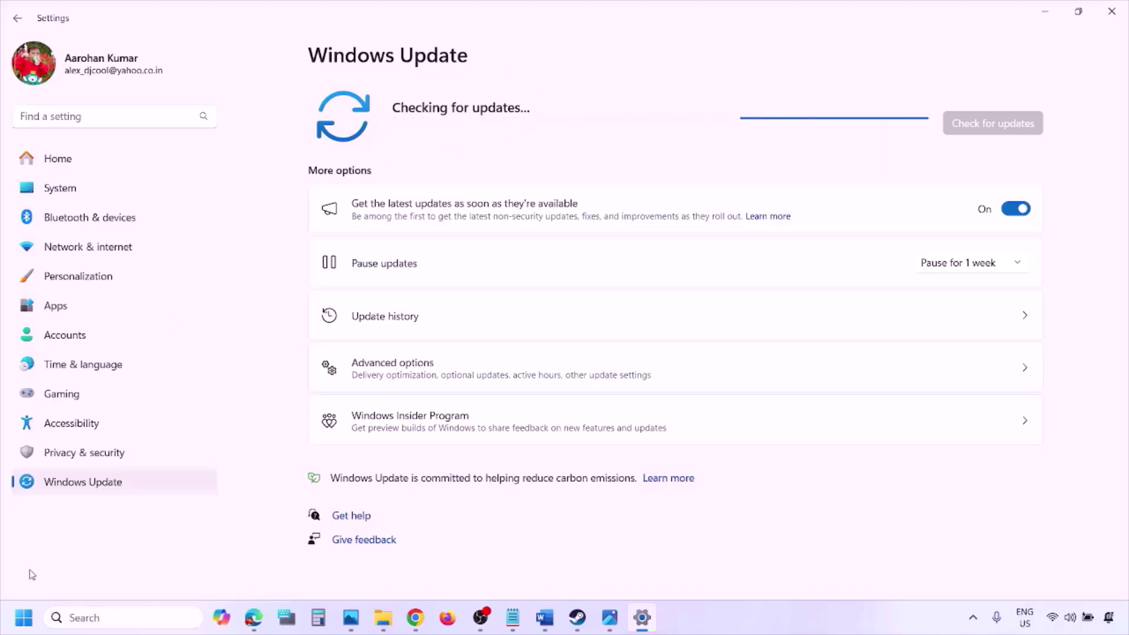
Step: Show the Windows Restart option without restarting, and return to the Word notes
click(23, 618)
click(427, 567)
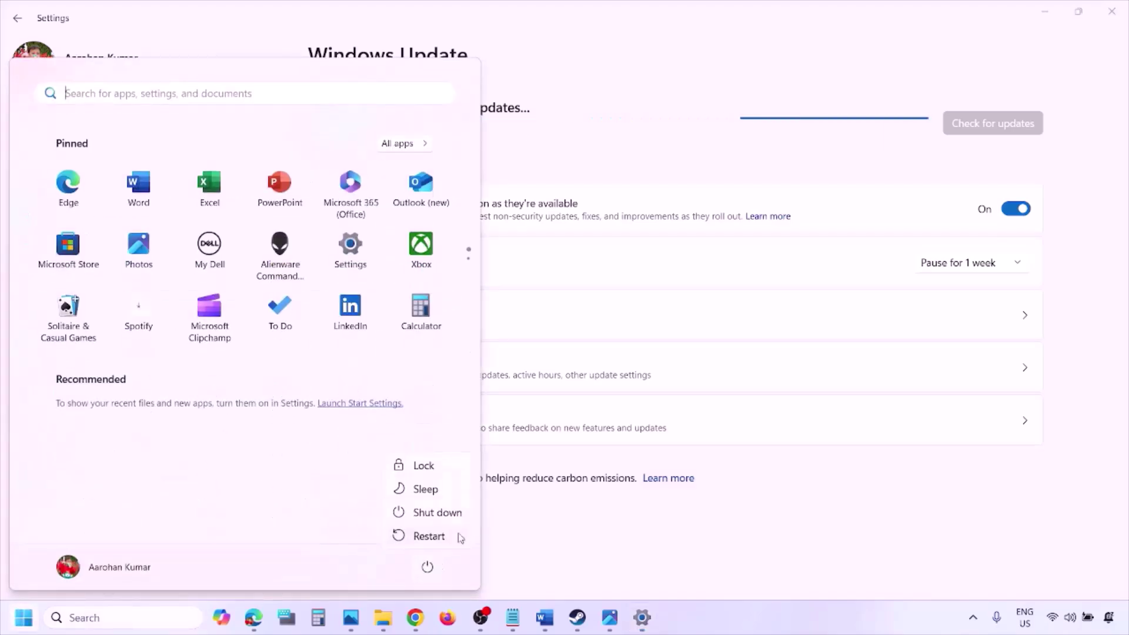
click(546, 625)
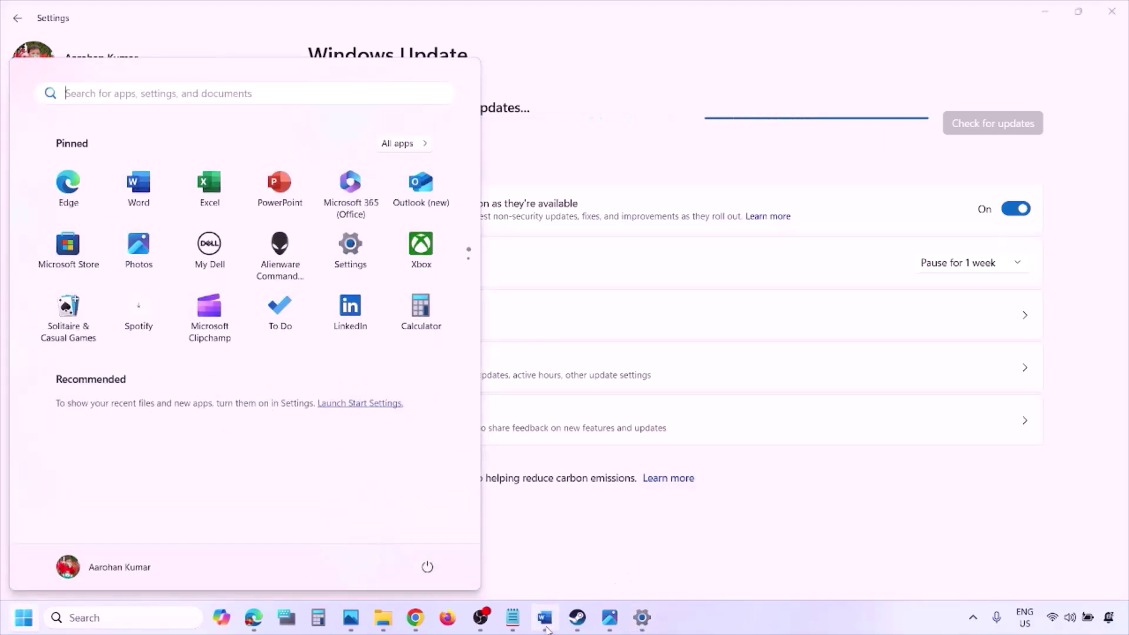
Step: Copy the Visual C++ link from Step 8 of the Word notes and open it in a new Chrome window
scroll(495, 461, down, 3)
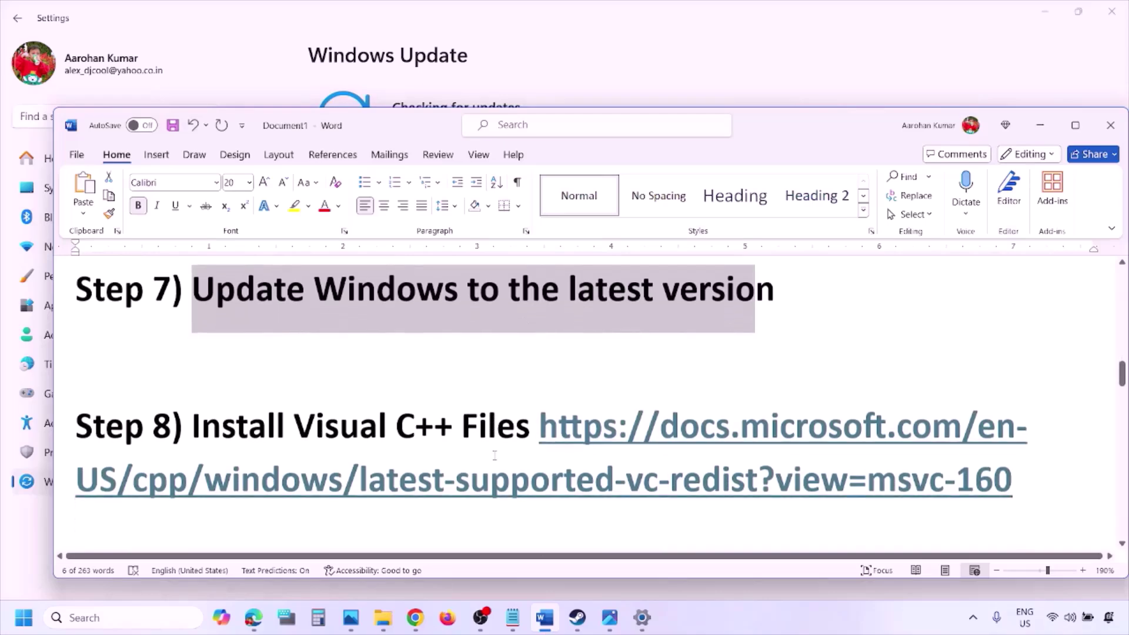
drag(1030, 490, 645, 441)
key(ctrl+c)
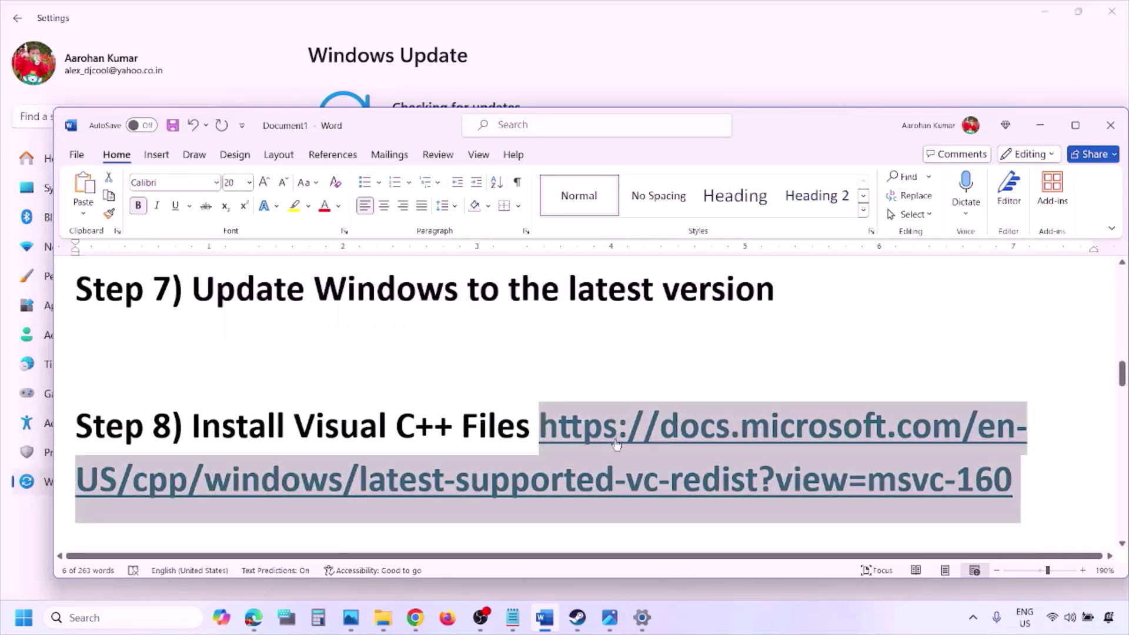
right_click(415, 618)
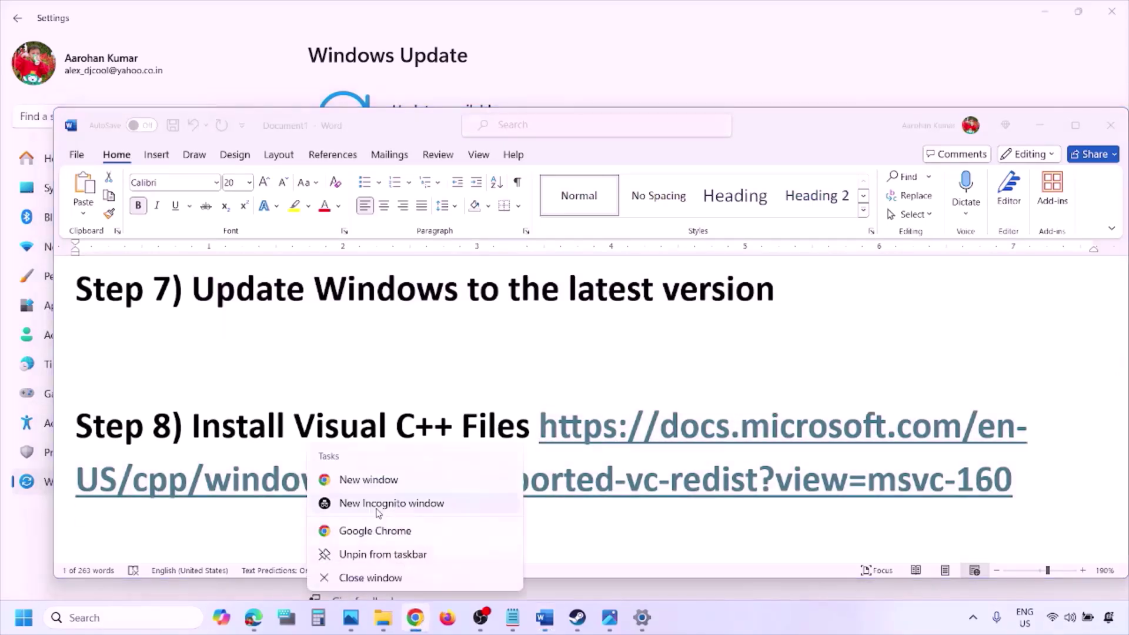
click(367, 489)
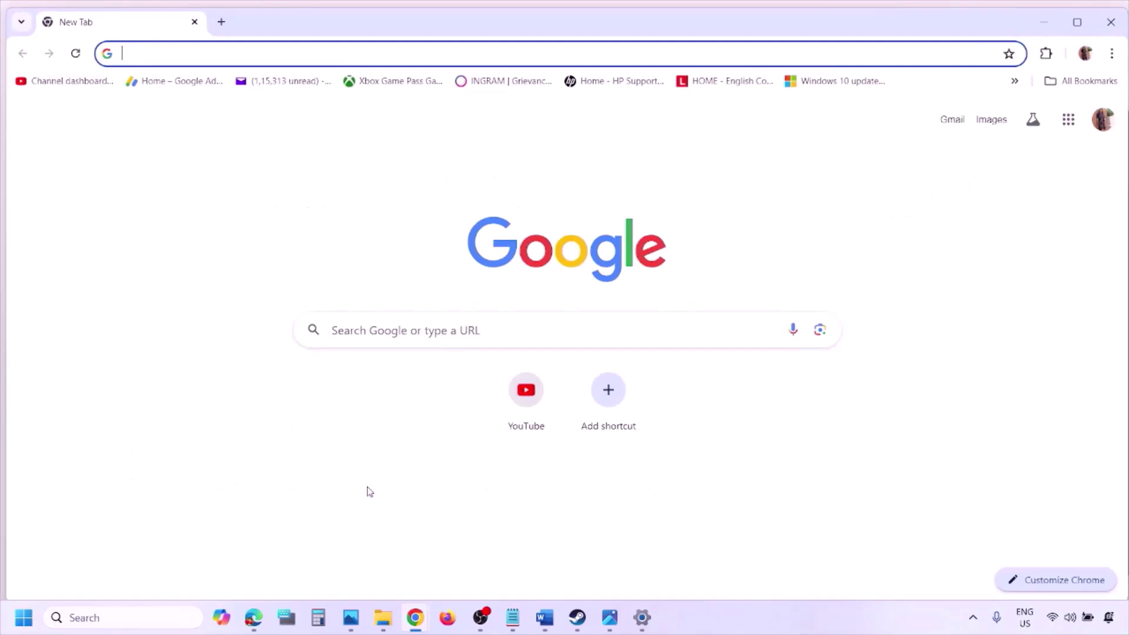
key(ctrl+v)
key(Return)
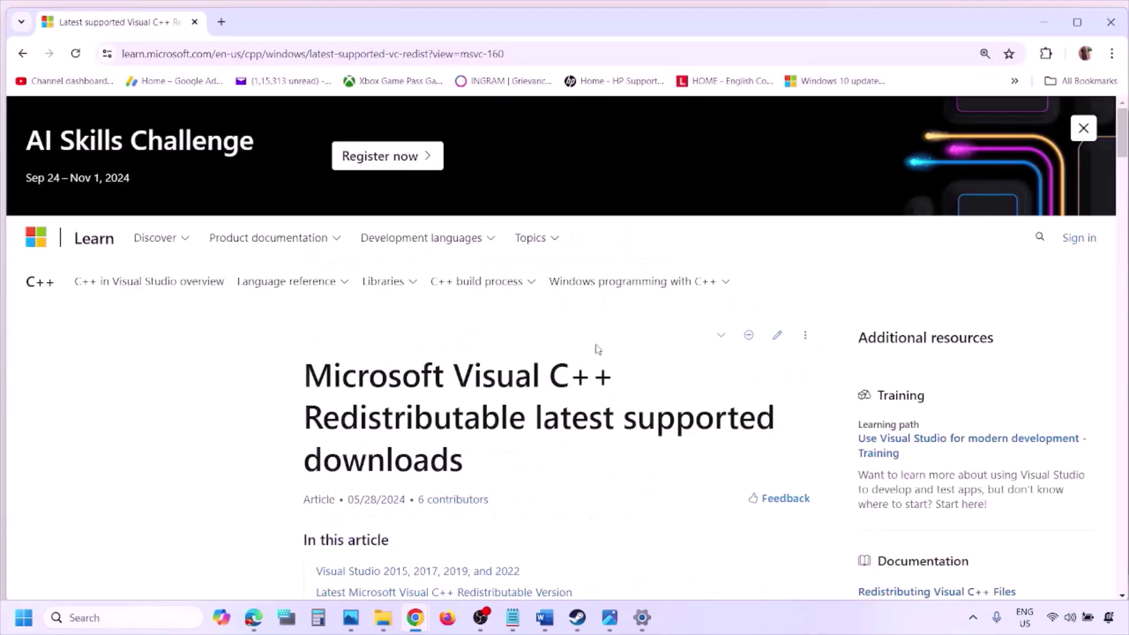
Step: Find the Visual Studio 2015, 2017, 2019, and 2022 section on the Microsoft page and highlight its heading
scroll(491, 347, down, 5)
scroll(491, 347, down, 5)
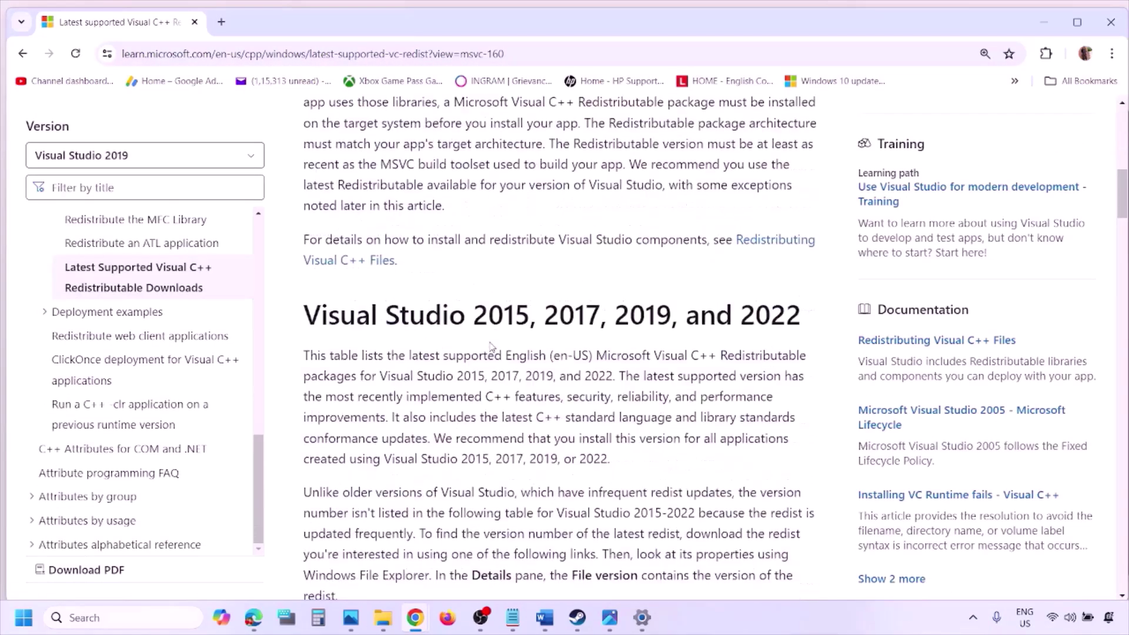
drag(364, 319, 757, 315)
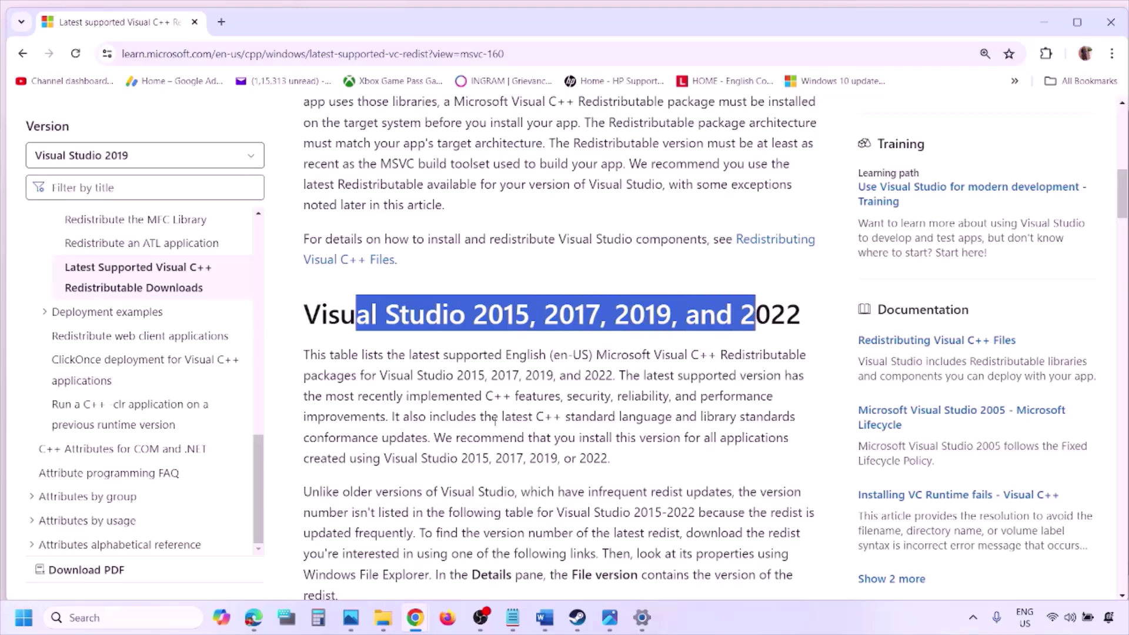
Step: Download the X86 Visual C++ redistributable from the architecture table, run its installer, and start a repair
scroll(495, 420, down, 8)
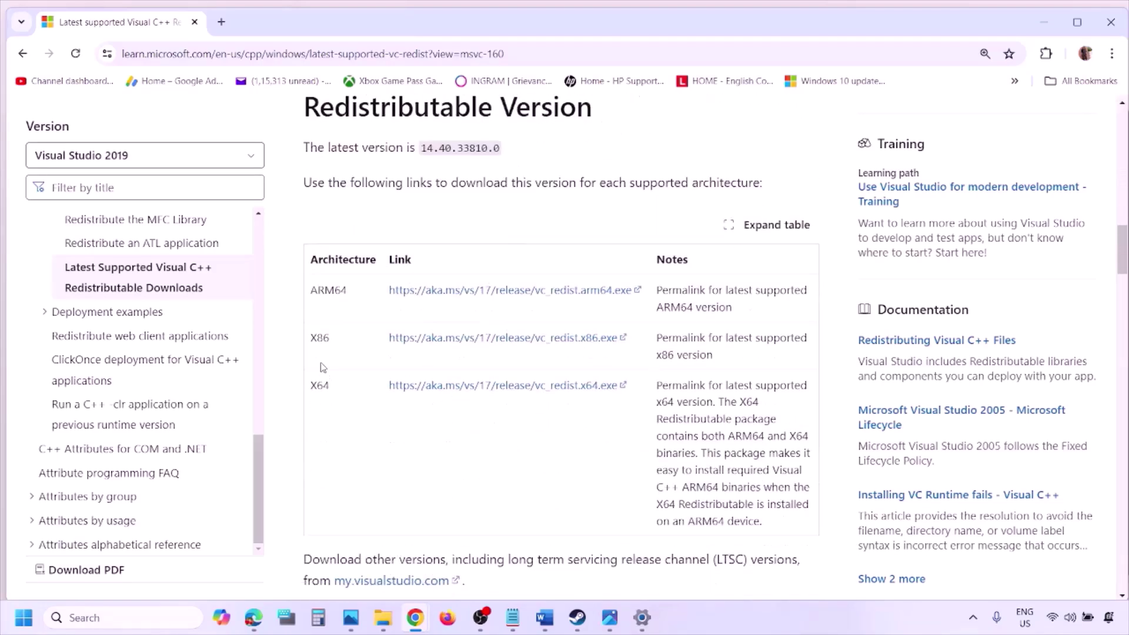
double_click(319, 340)
double_click(323, 364)
double_click(314, 338)
drag(314, 338, 555, 344)
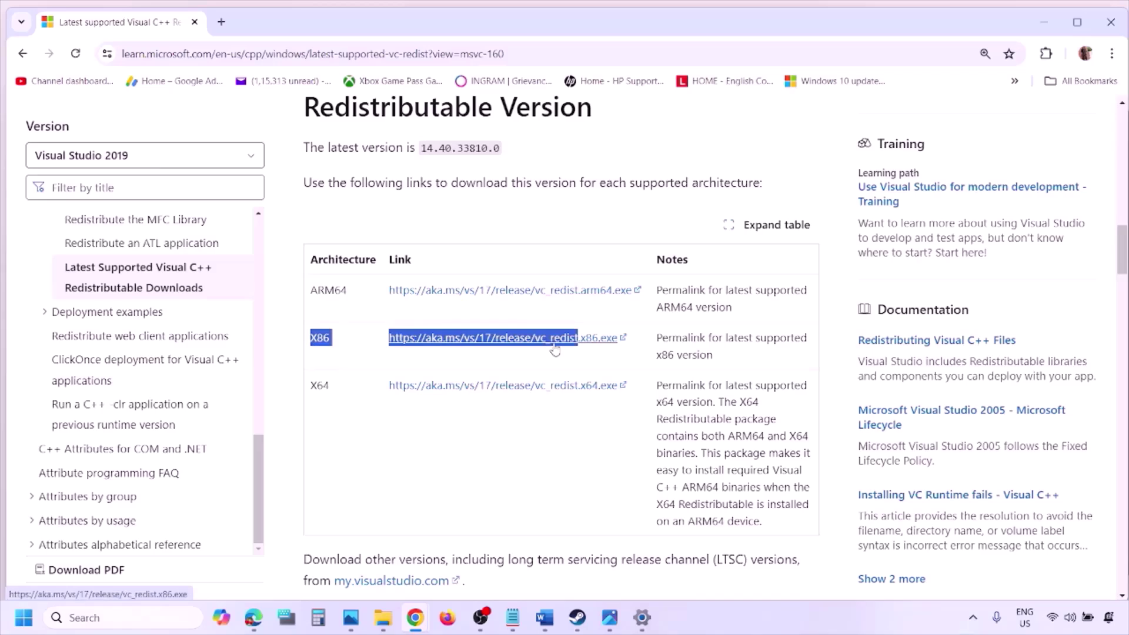
click(555, 349)
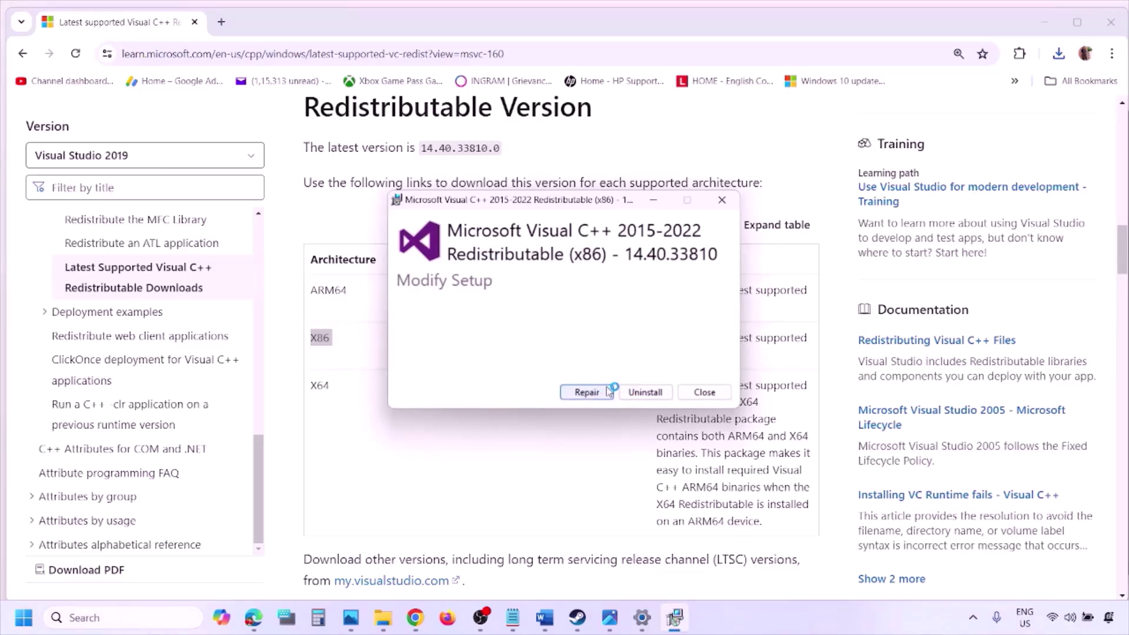
click(588, 391)
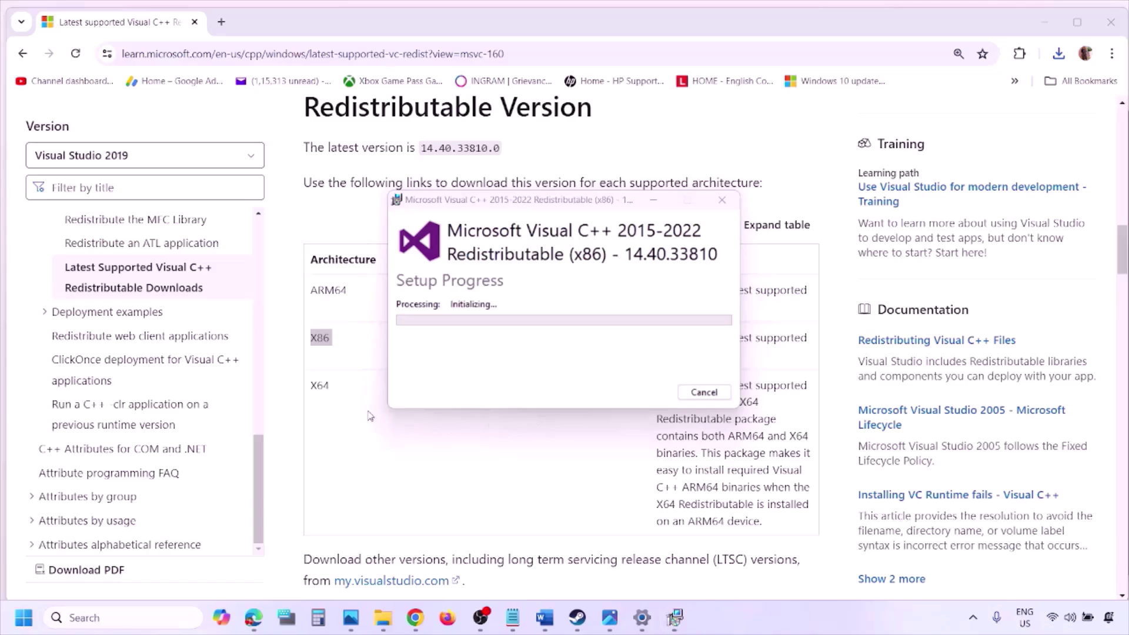
Step: Download the X64 Visual C++ redistributable, run VC_redist.x64.exe, and start a repair
drag(356, 386, 311, 386)
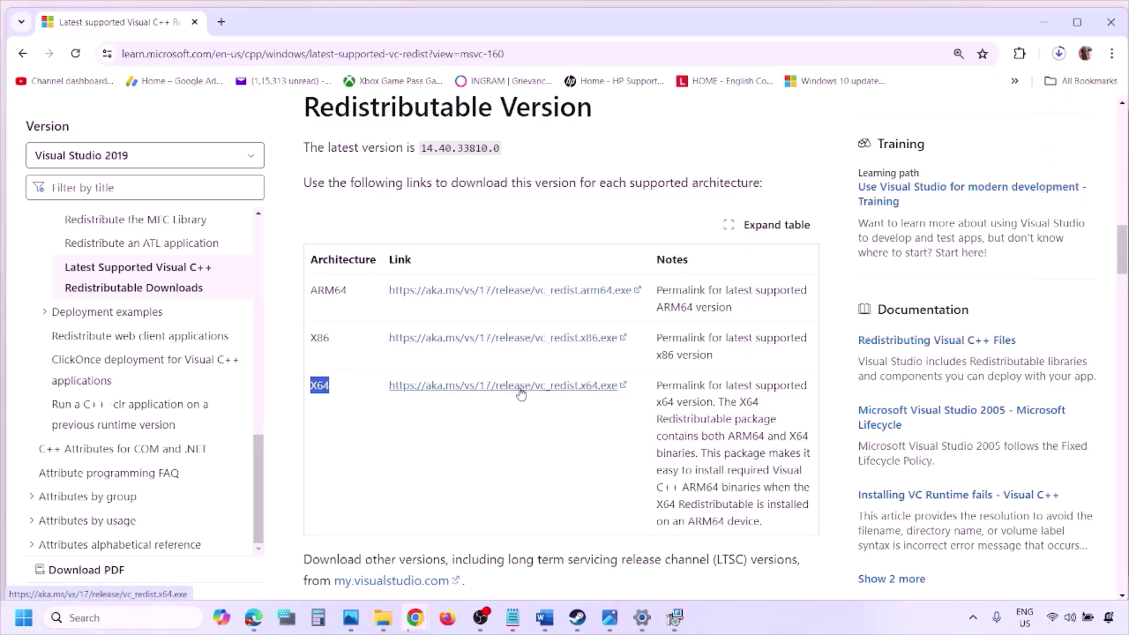
click(676, 625)
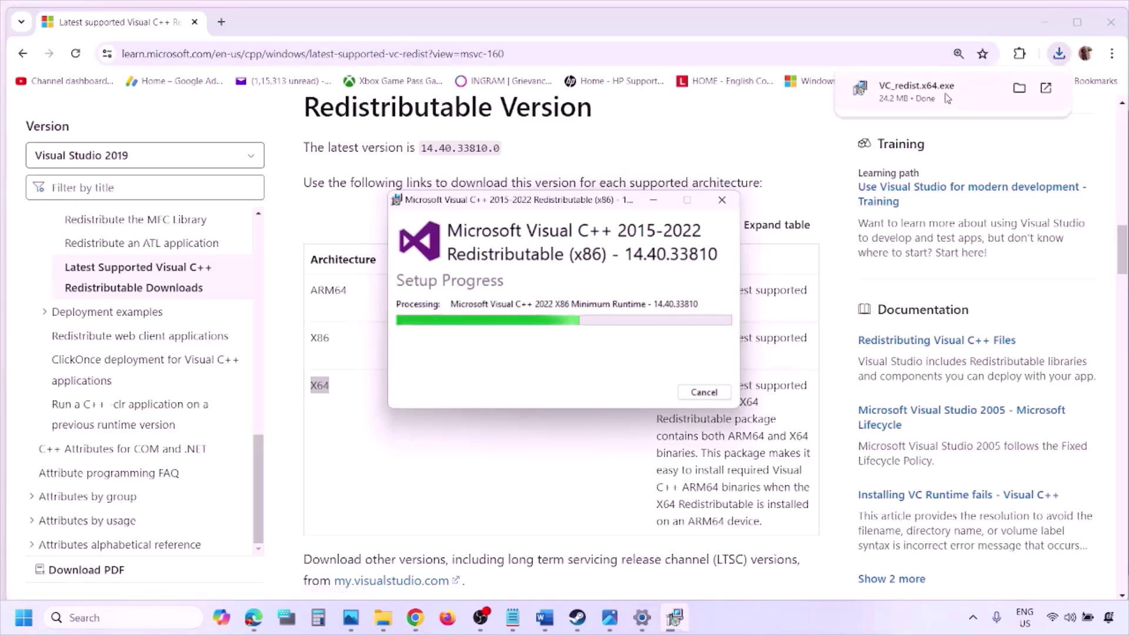
click(944, 98)
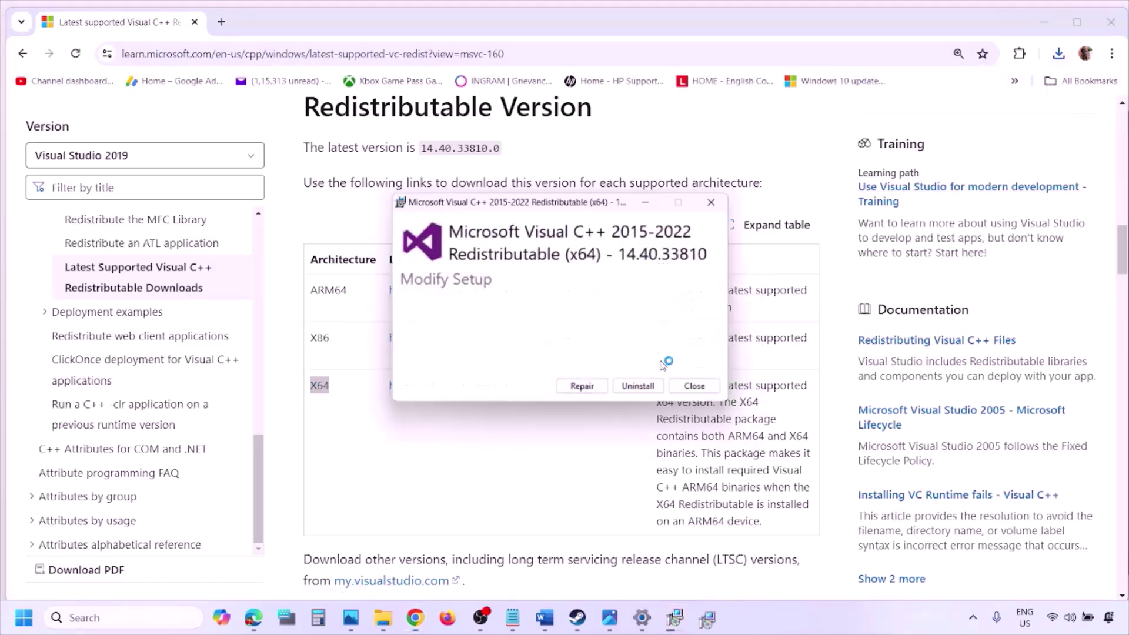
click(593, 392)
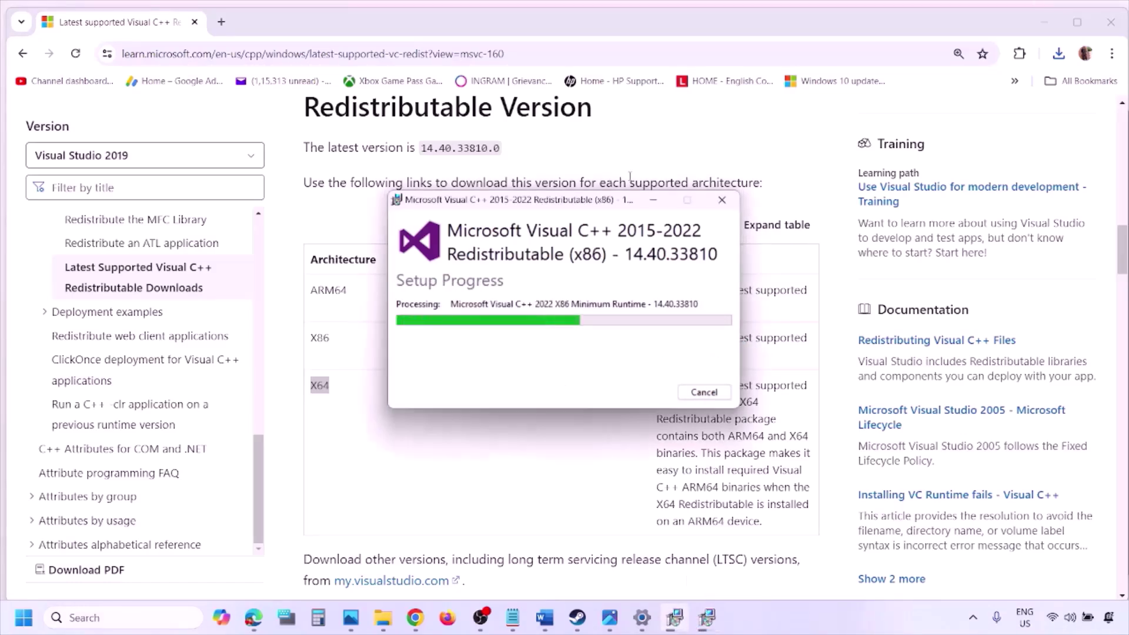
Step: Arrange the x86 and x64 installer windows side by side, and bring the download page back in front
drag(621, 200, 358, 252)
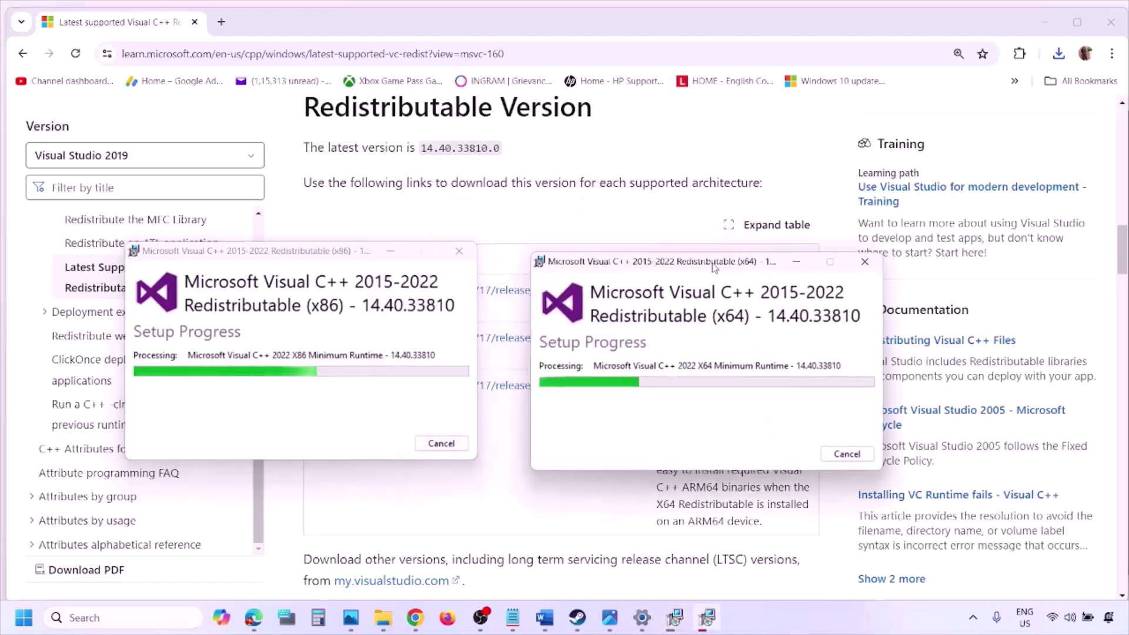
drag(529, 203, 672, 262)
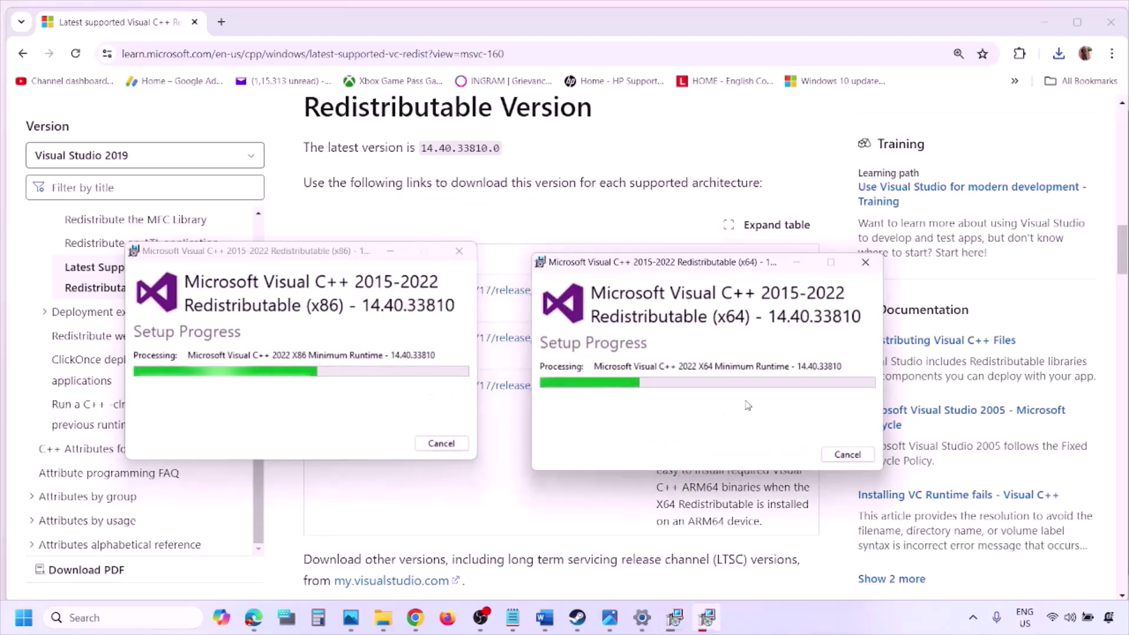
click(508, 503)
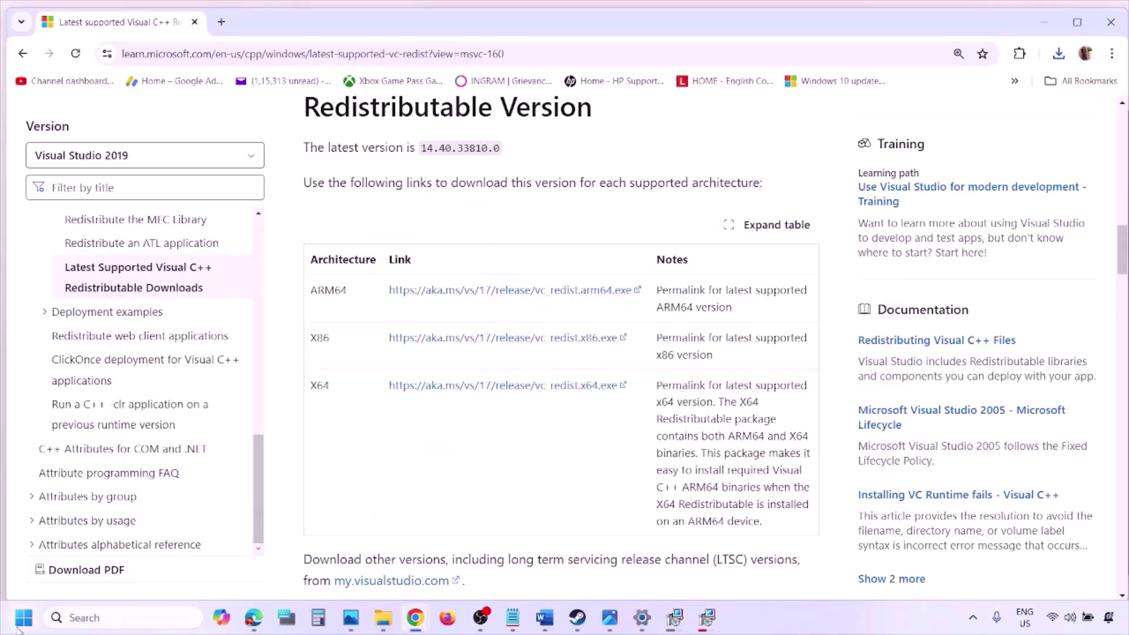
Step: Display the Restart choice in the Windows power options over the download page, and dismiss it without restarting
click(21, 624)
click(428, 567)
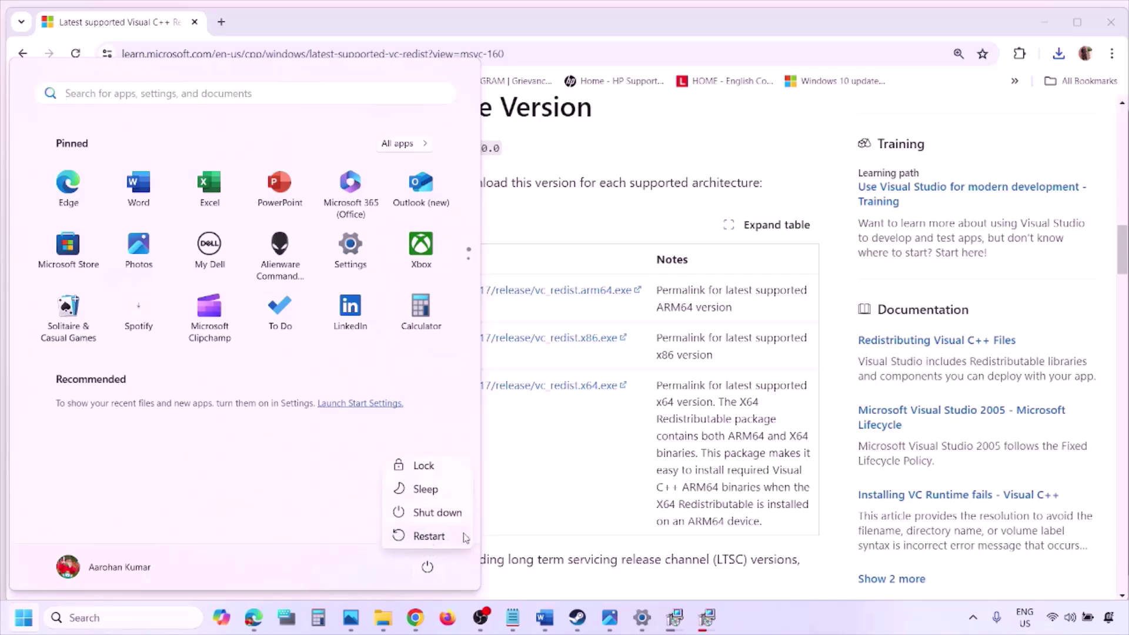
click(582, 499)
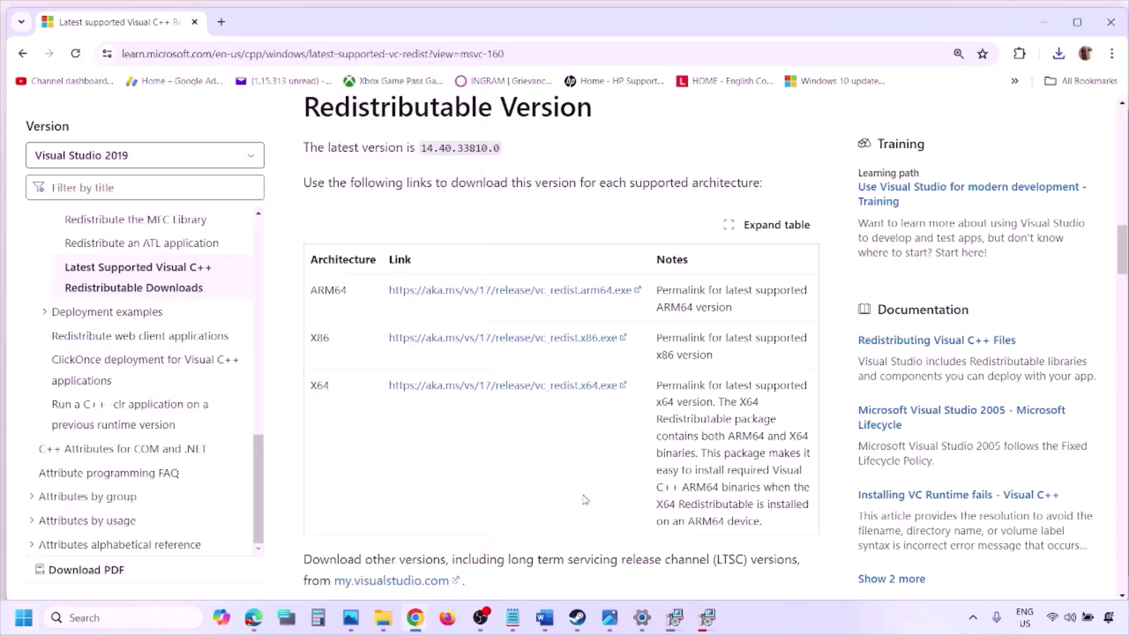
Step: Go to Step 9 about unplugging external devices in the Word notes and maximize the Word window
click(545, 617)
scroll(484, 398, down, 3)
scroll(484, 399, down, 2)
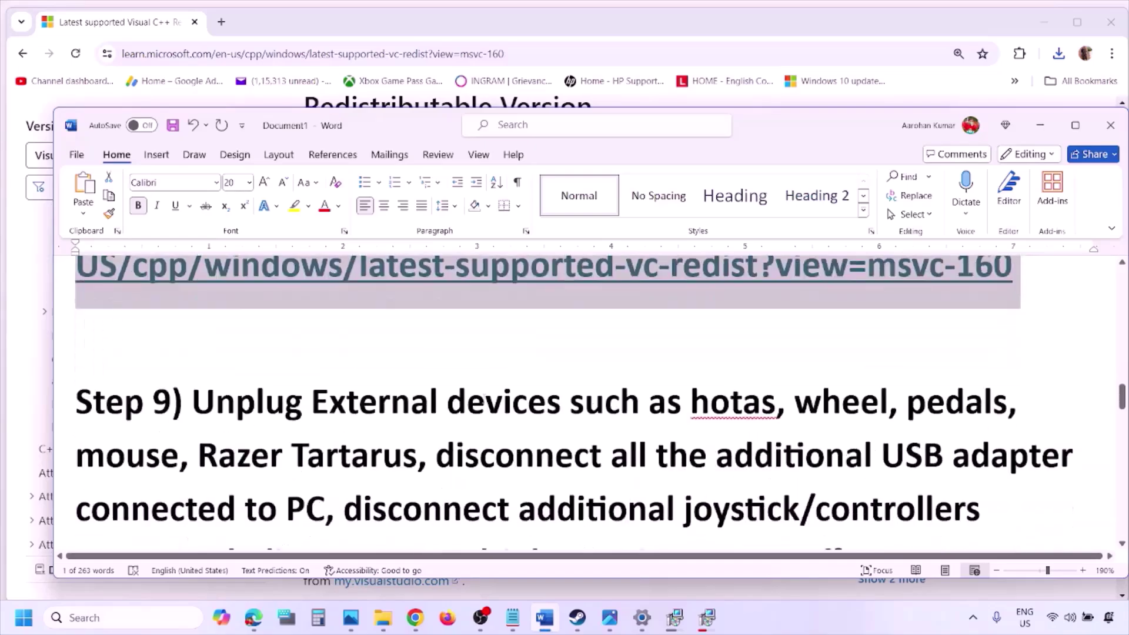
click(1080, 126)
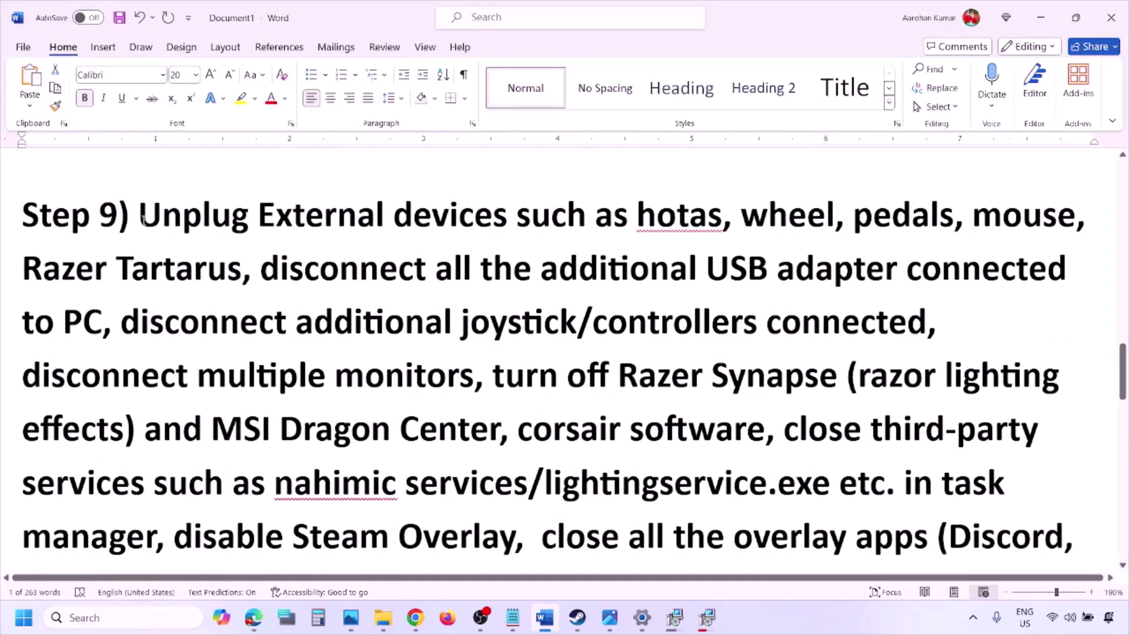
Step: Go through the hardware advice in Step 9, highlighting the phrases on external devices, additional joystick/controllers and multiple monitors
drag(143, 219, 837, 268)
click(836, 267)
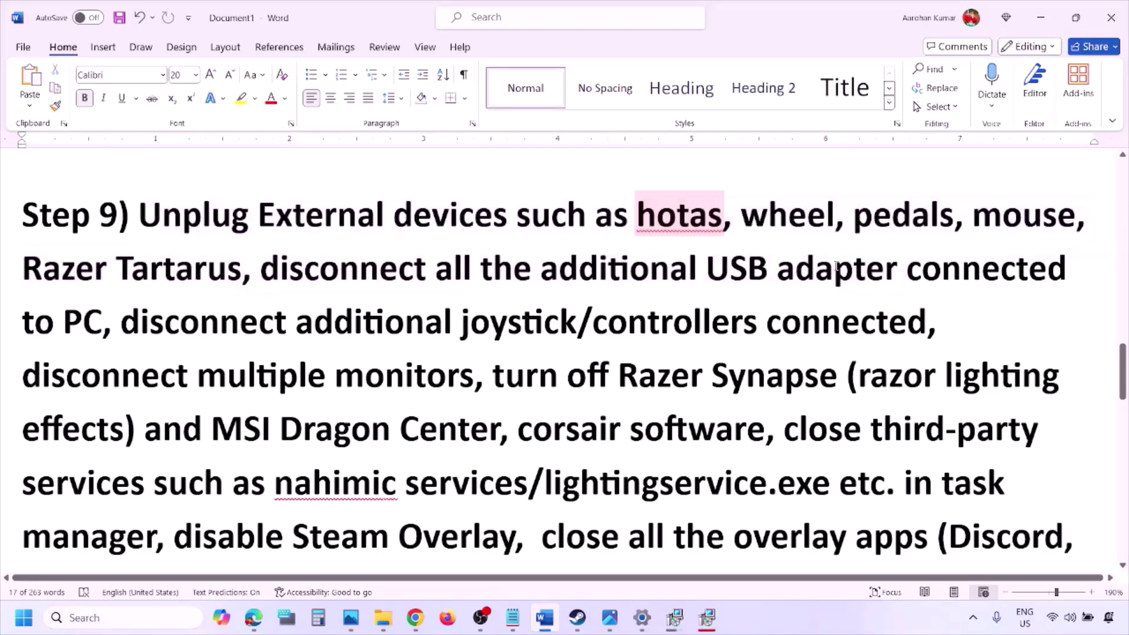
drag(125, 322, 928, 325)
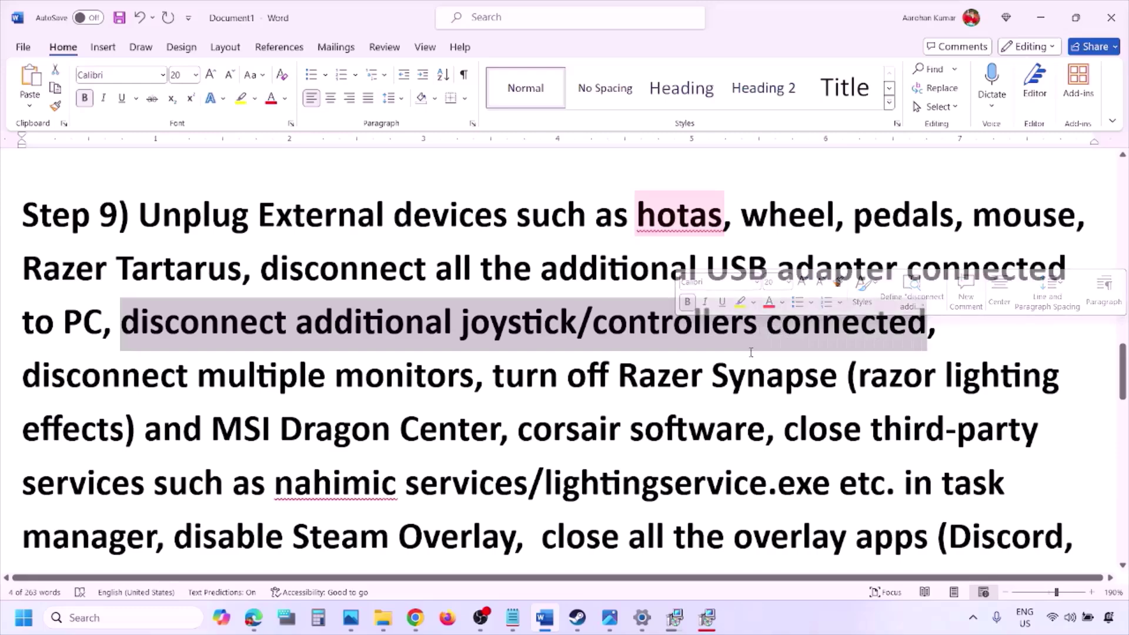
click(749, 371)
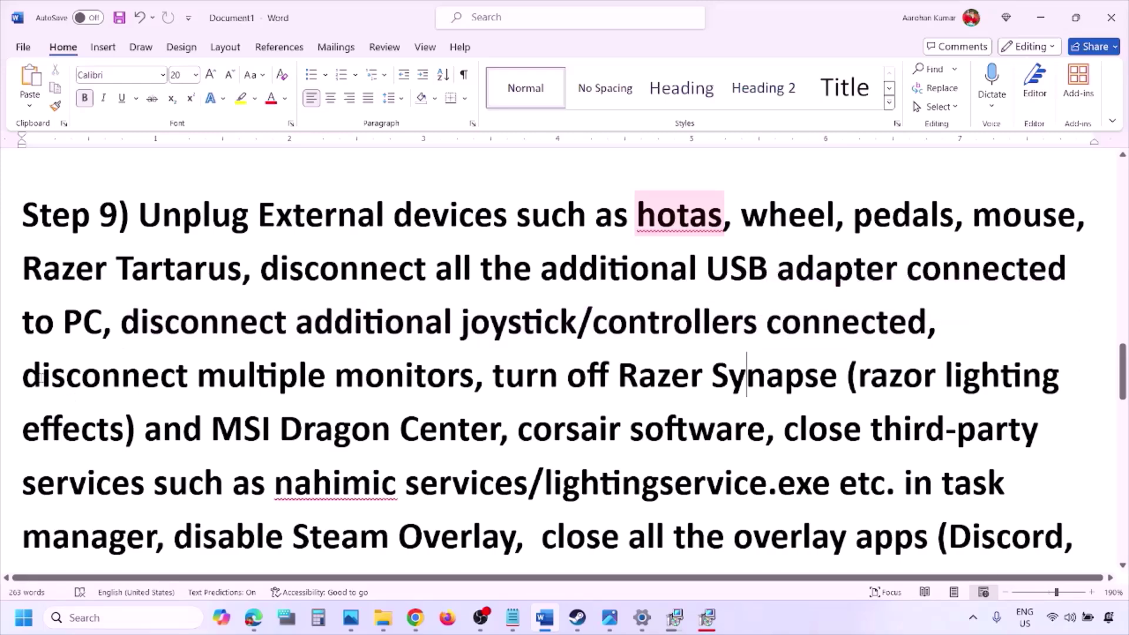
drag(39, 379, 383, 378)
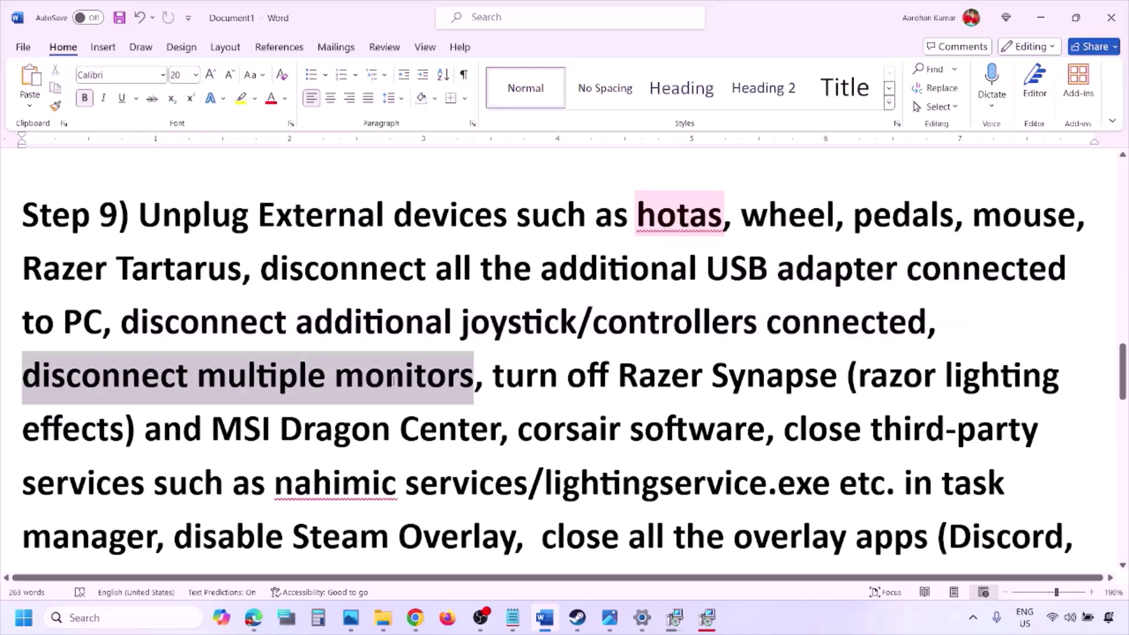
Step: Highlight the Step 9 advice from turning off Razer Synapse through disabling Steam Overlay, and advance the Steam library screenshot in Photos
scroll(469, 334, down, 1)
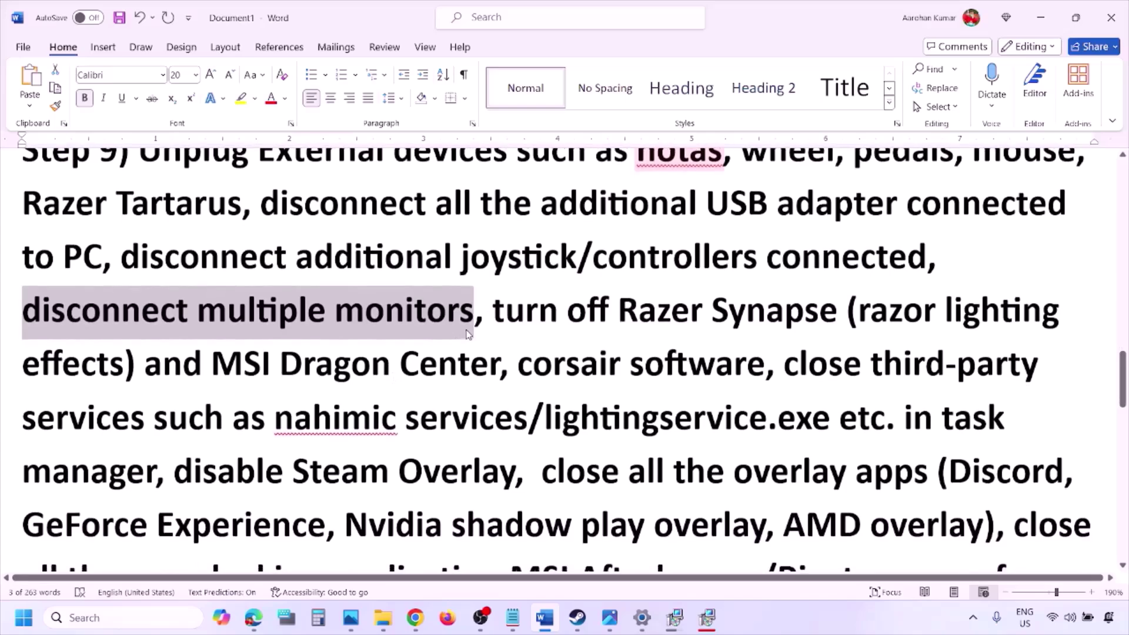
drag(494, 310, 154, 470)
scroll(154, 470, down, 1)
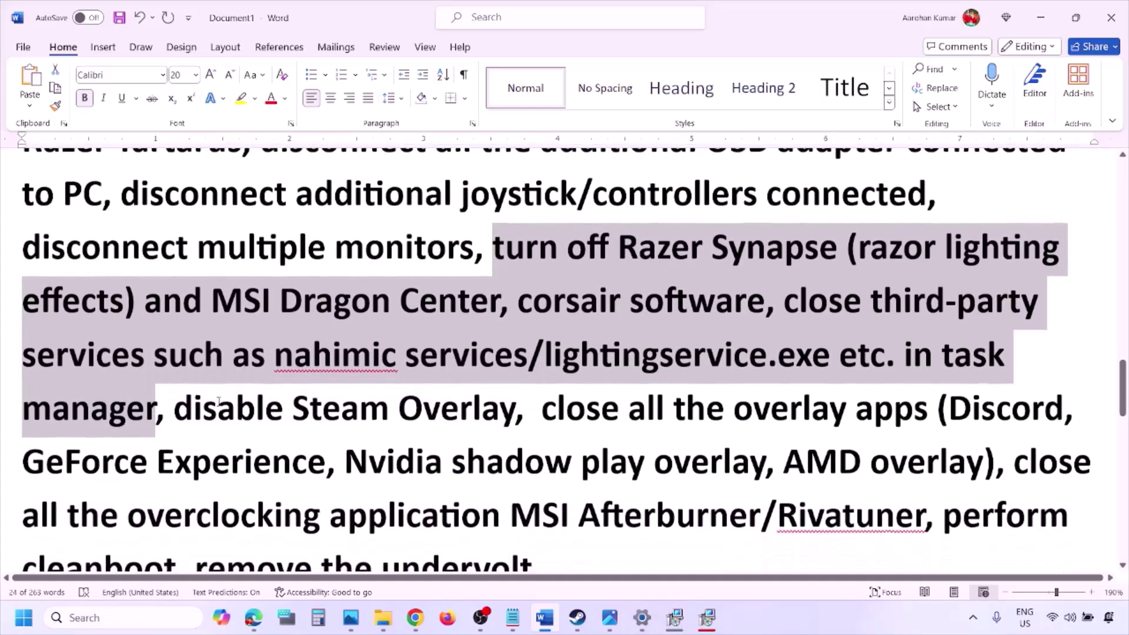
drag(174, 409, 515, 409)
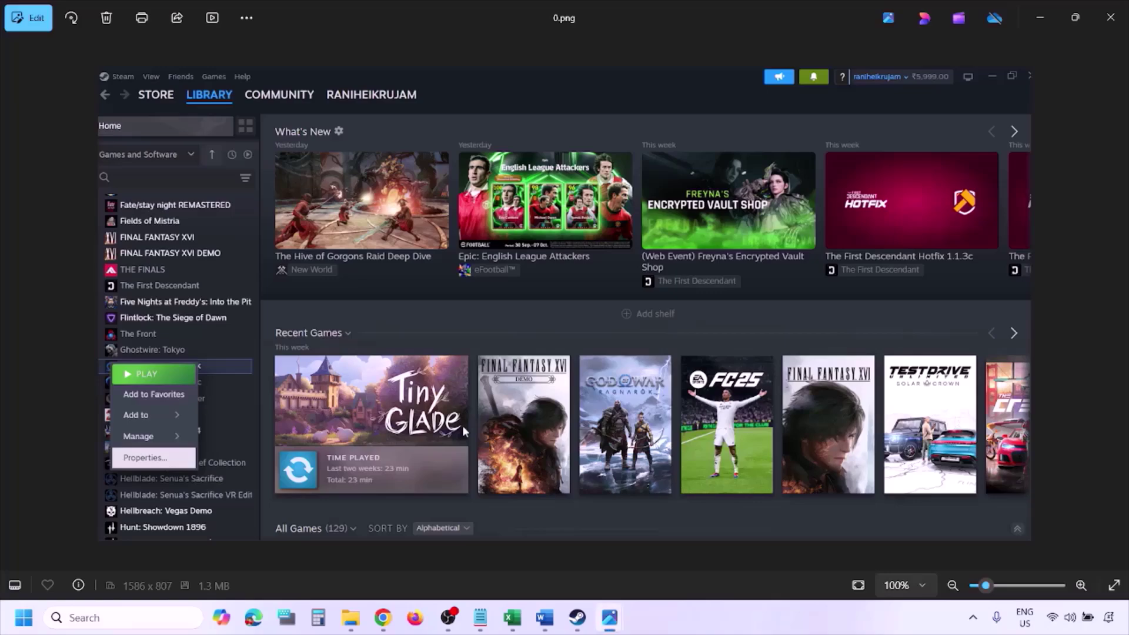
key(Right)
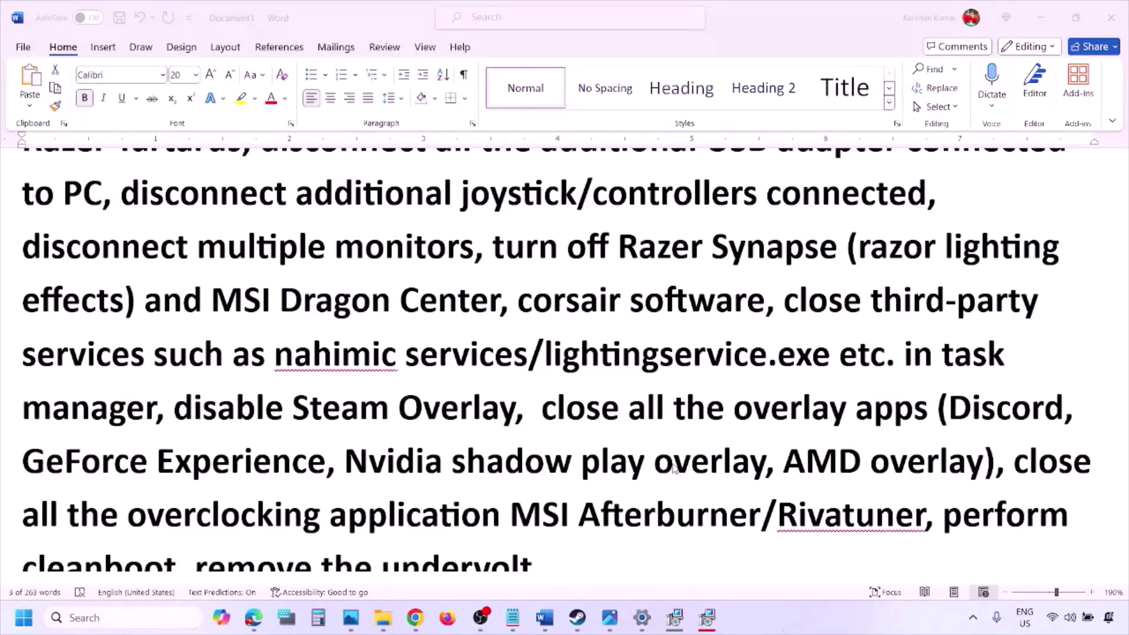
Step: Switch to Discord and turn off the in-game overlay in its Game Overlay settings
scroll(673, 468, down, 3)
key(alt+Tab)
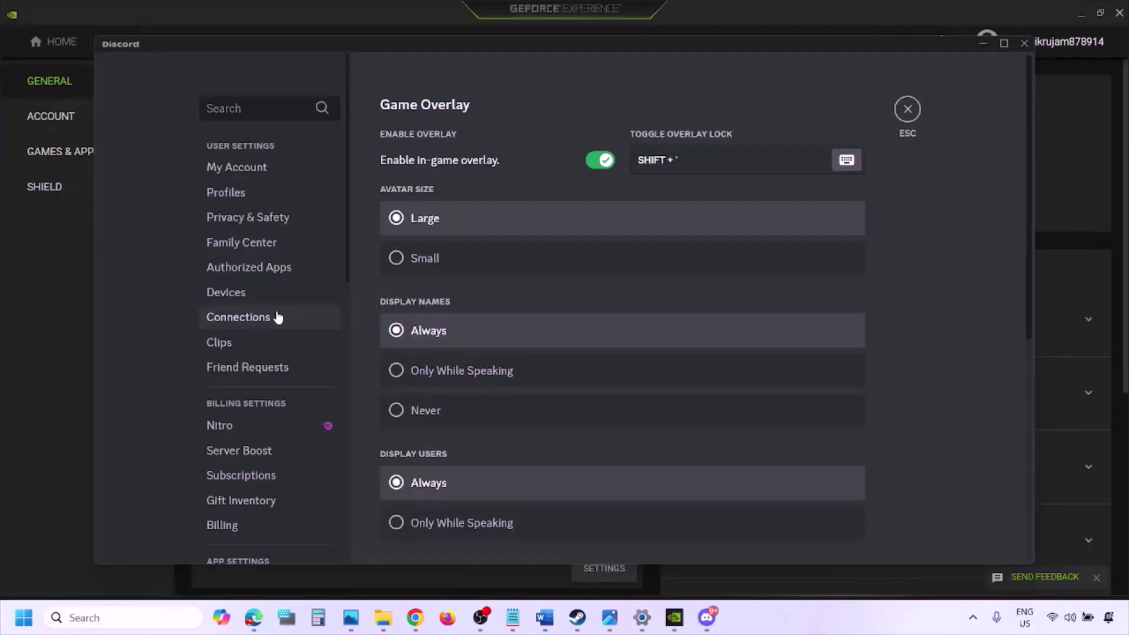
scroll(277, 315, down, 10)
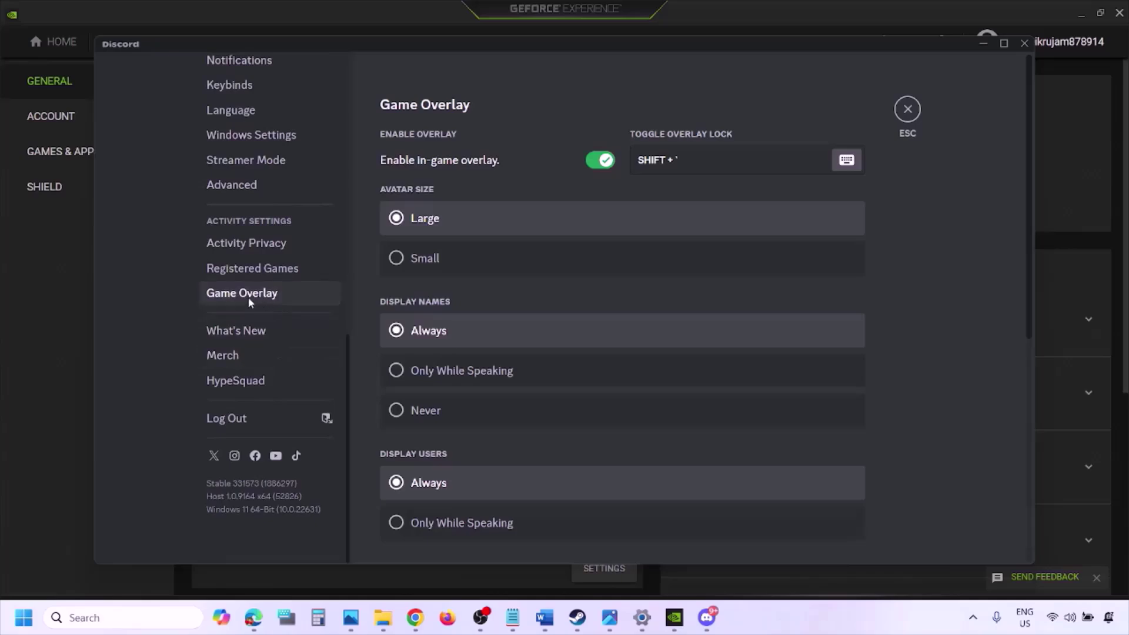
click(261, 294)
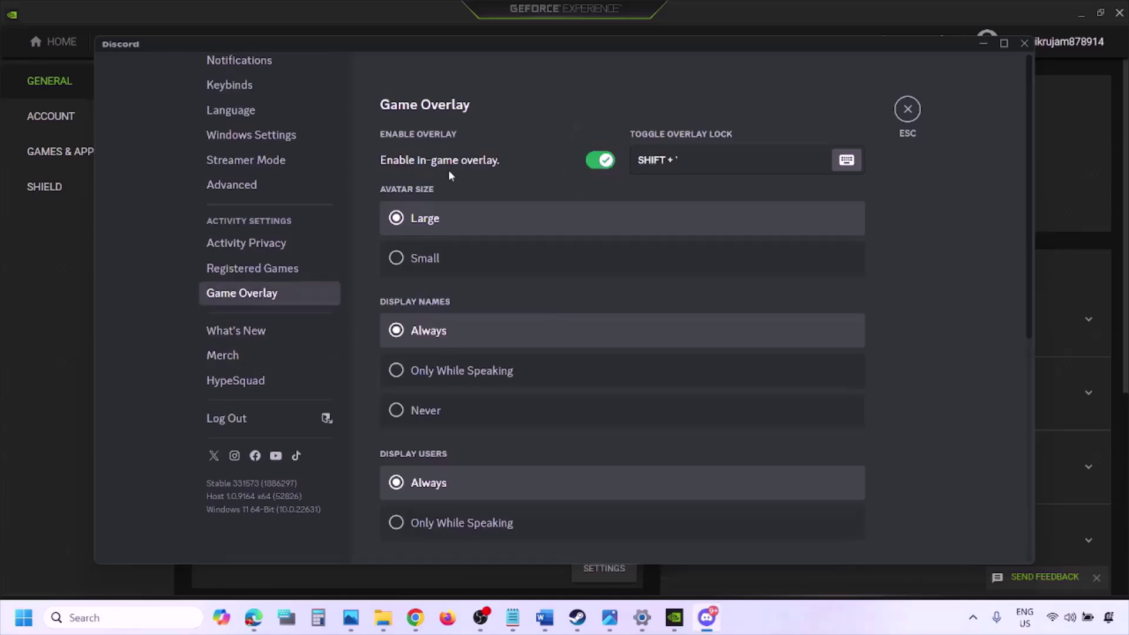
click(601, 162)
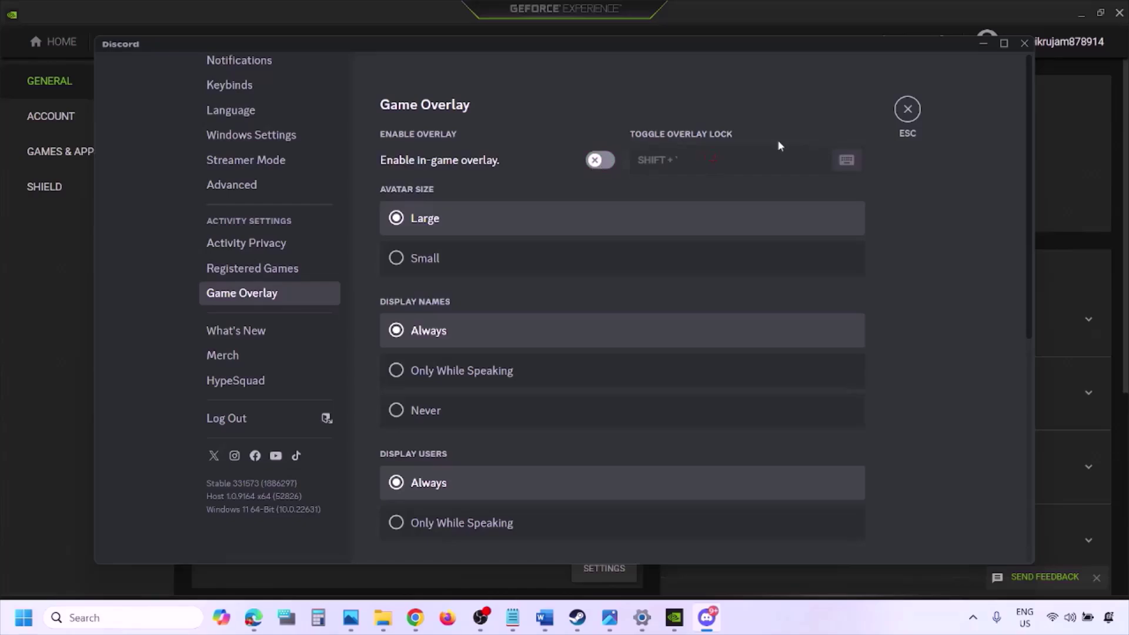
Step: Turn off the in-game overlay in GeForce Experience's general settings and return to the Word notes
click(677, 620)
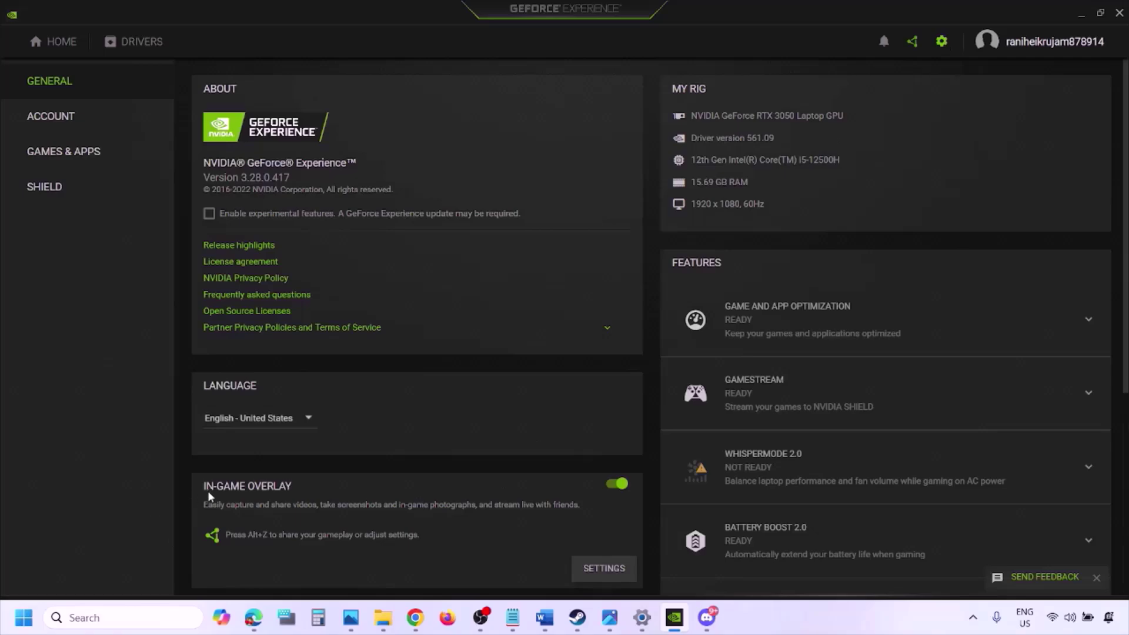
click(614, 487)
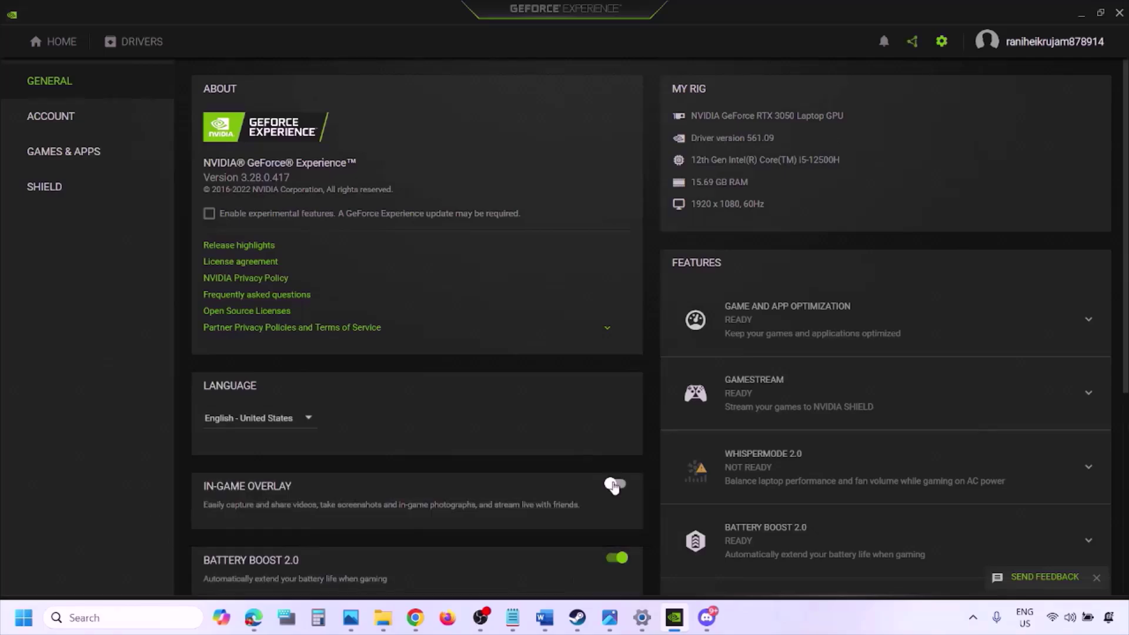
click(545, 618)
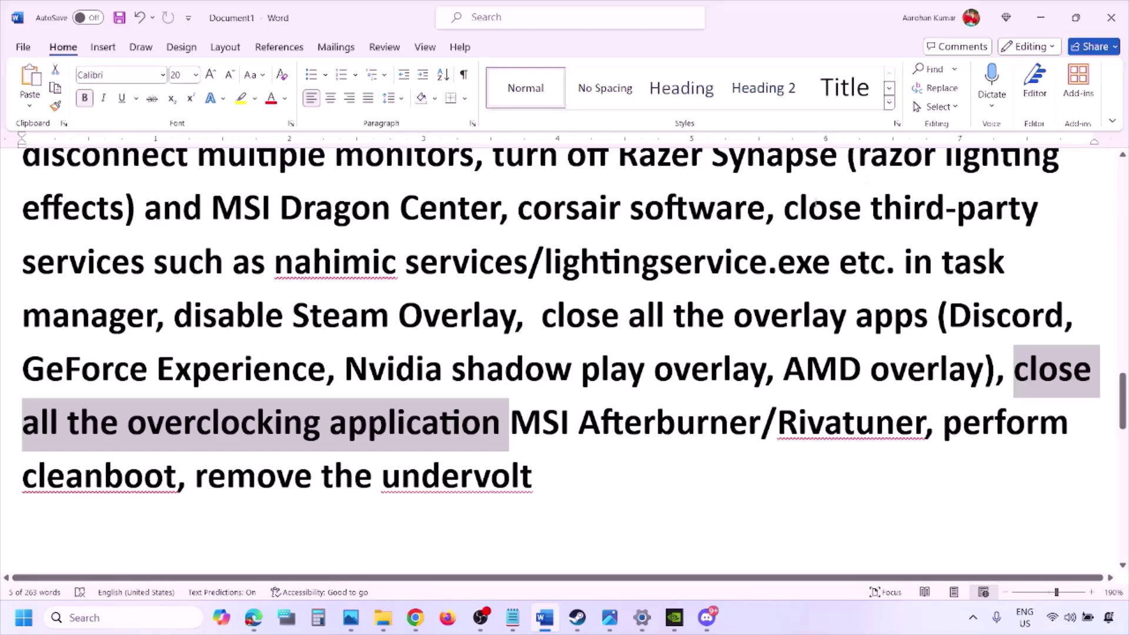
Step: Highlight the phrase "close all the overlay apps" in the Step 9 notes
scroll(576, 344, up, 3)
scroll(576, 344, down, 2)
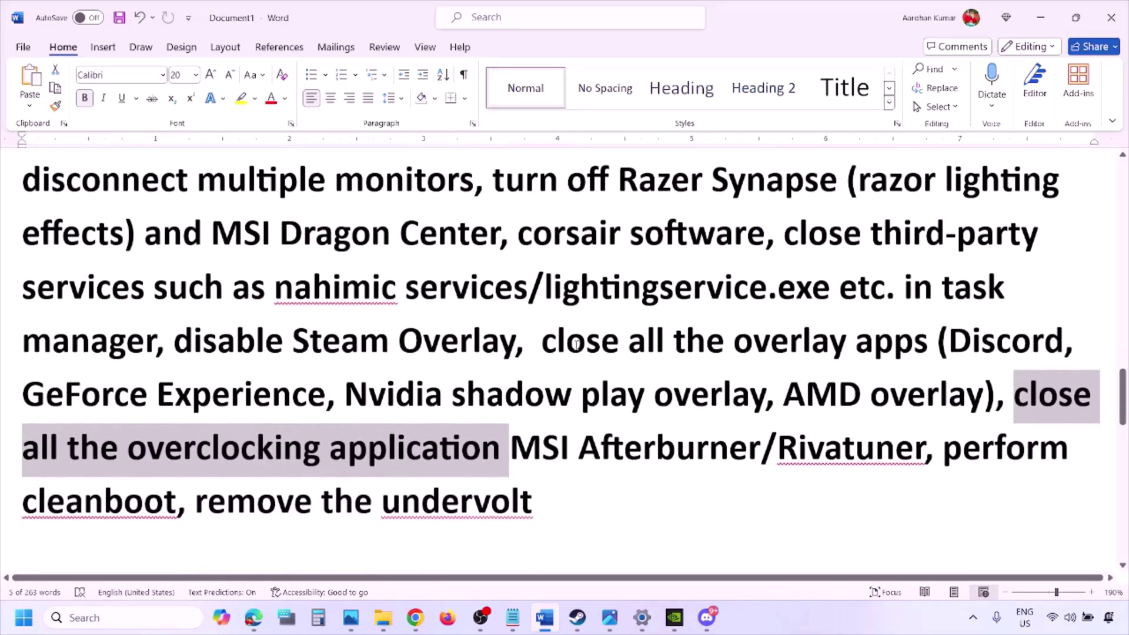
drag(558, 344, 882, 352)
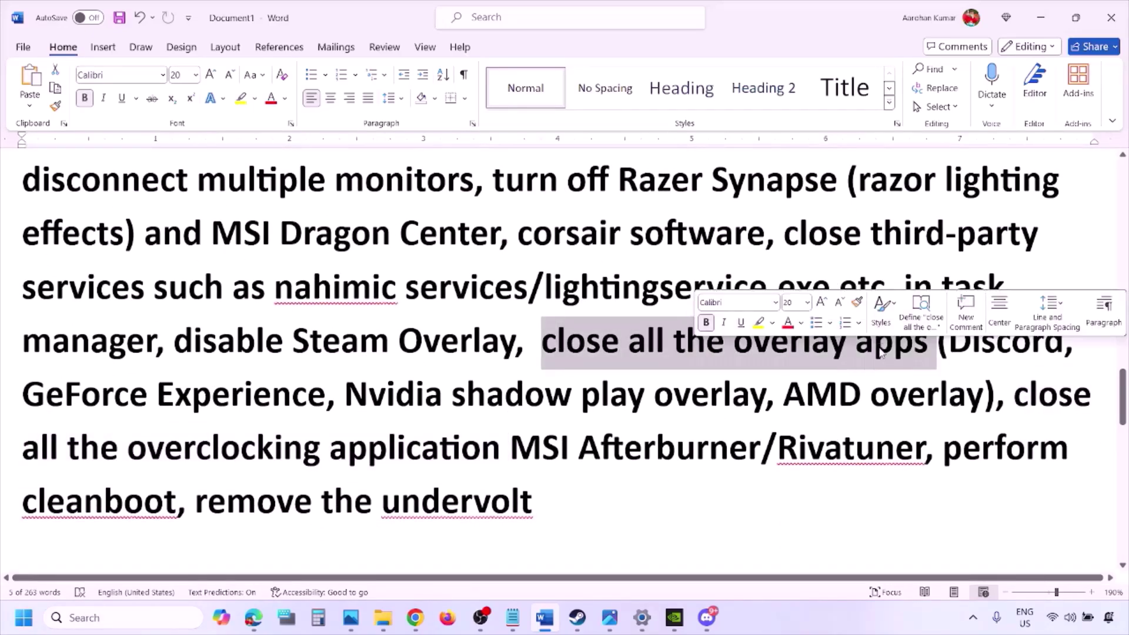
click(620, 347)
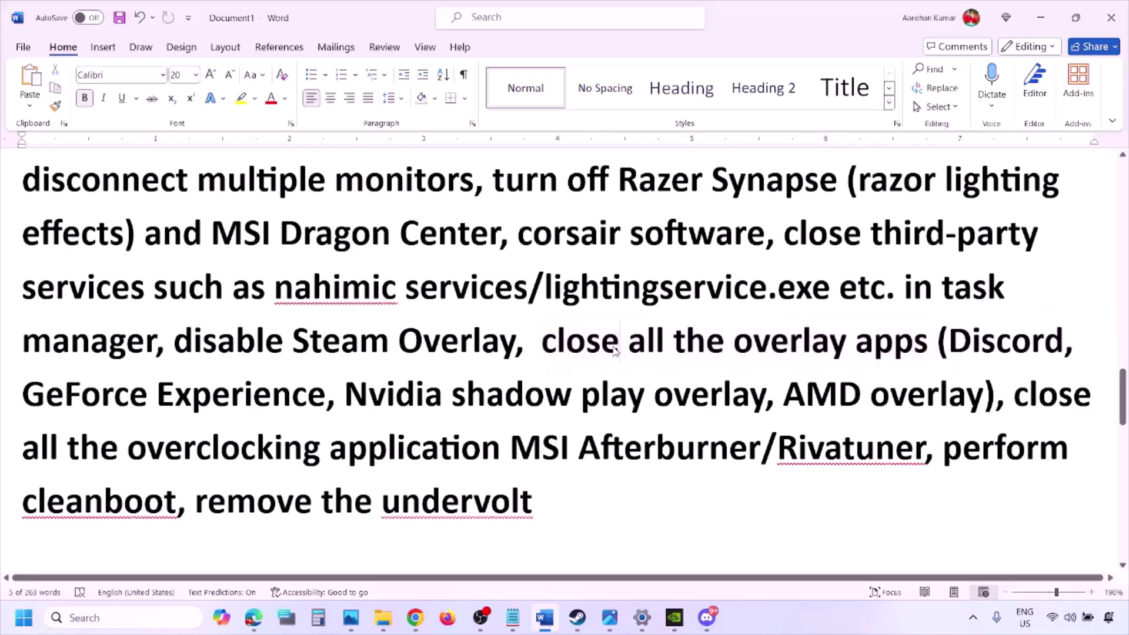
drag(546, 343, 936, 348)
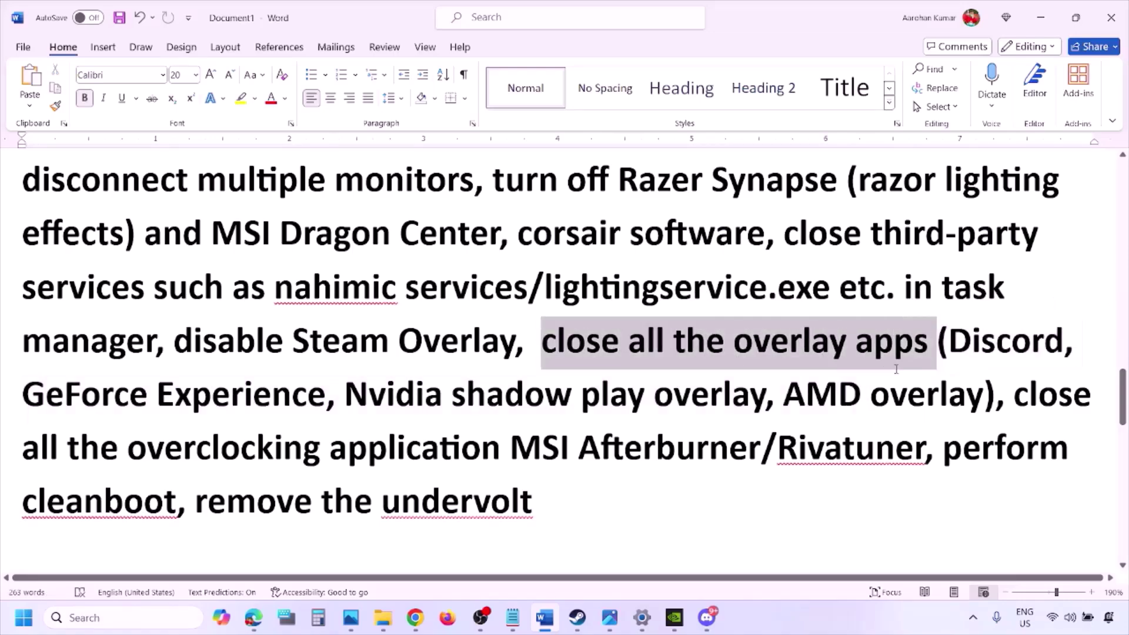
Step: Quit the background apps Discord, NVIDIA GeForce Experience, G HUB and the one with the pink icon from the hidden system tray icons
click(974, 619)
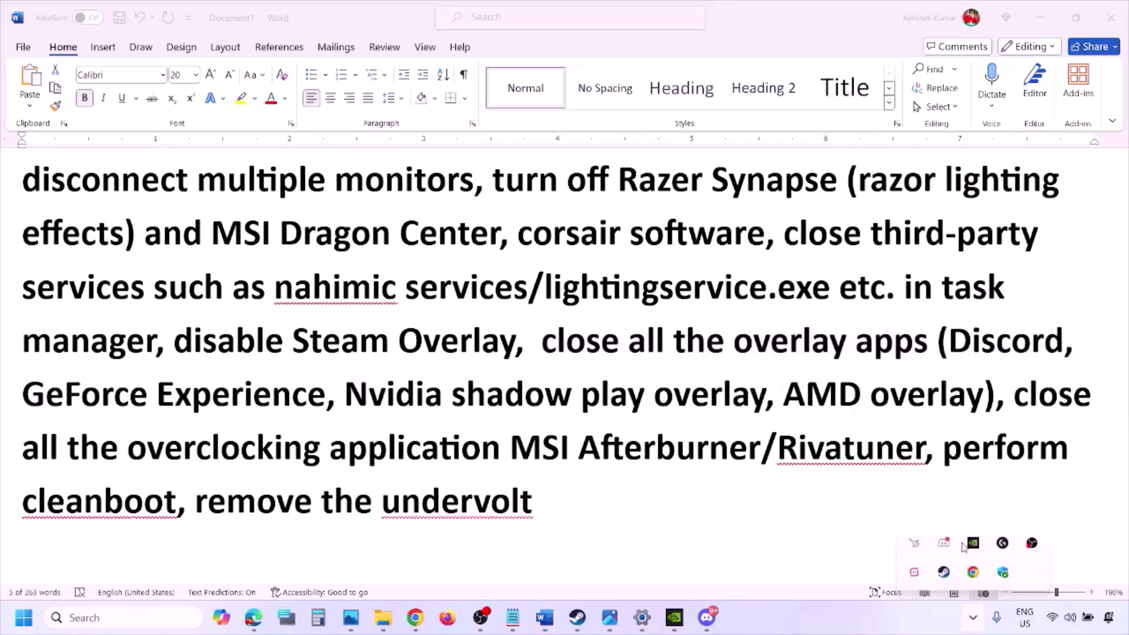
right_click(945, 547)
click(1003, 531)
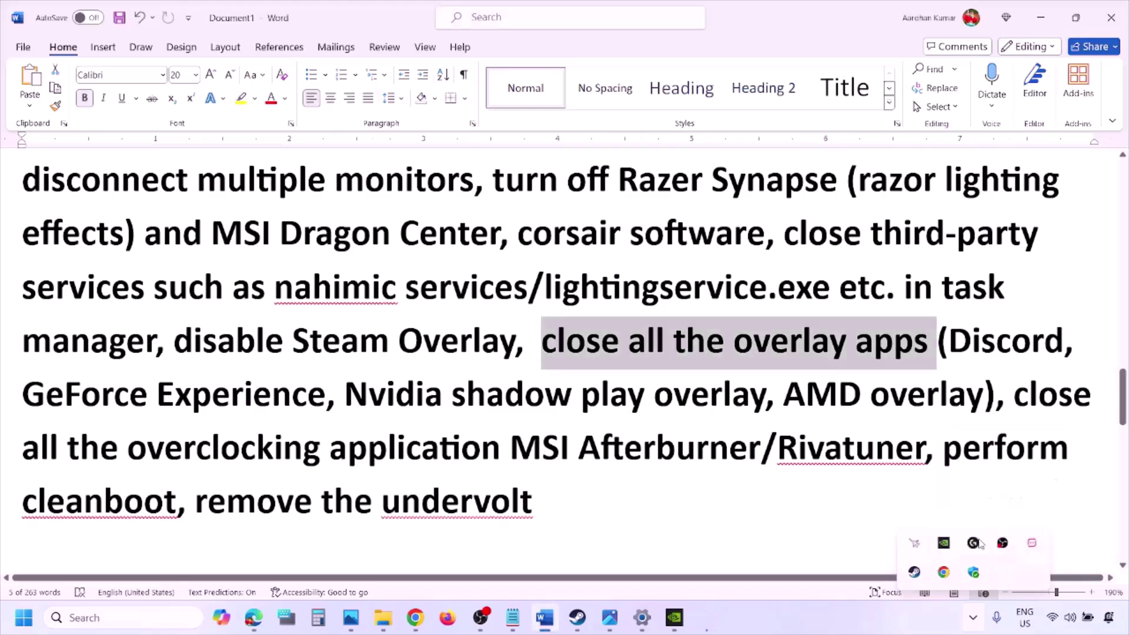
right_click(944, 545)
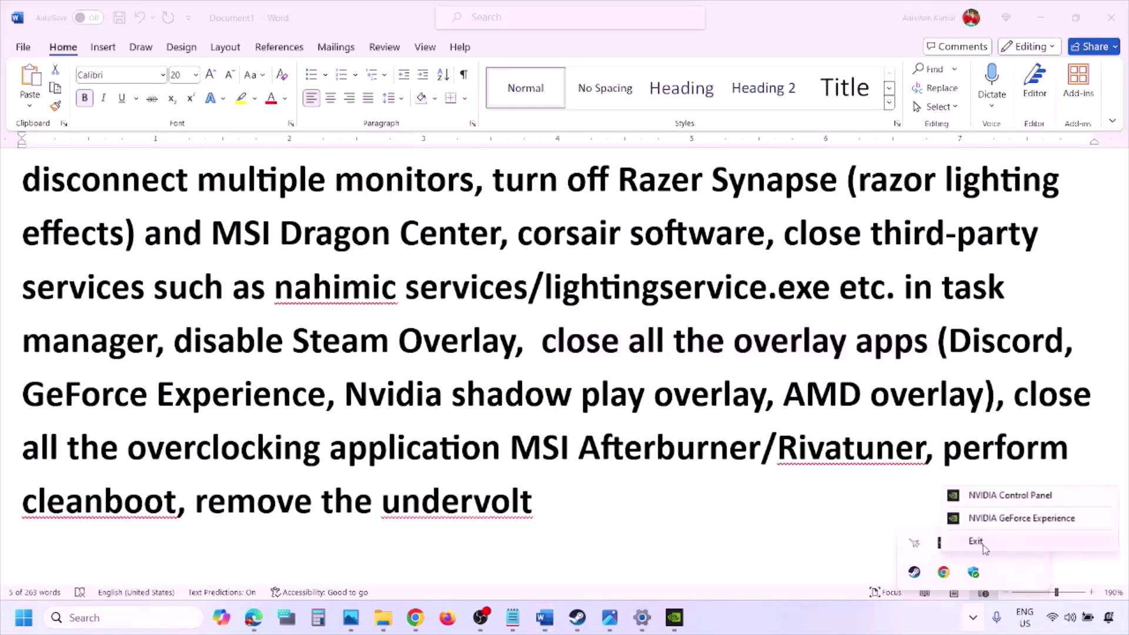
click(982, 544)
right_click(944, 544)
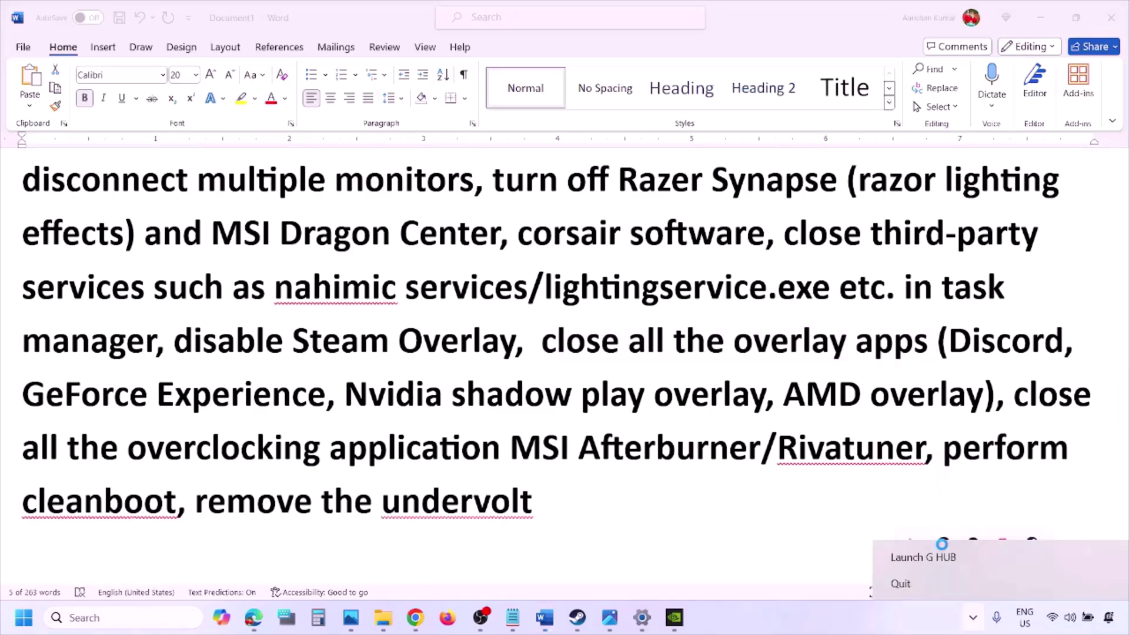
click(936, 583)
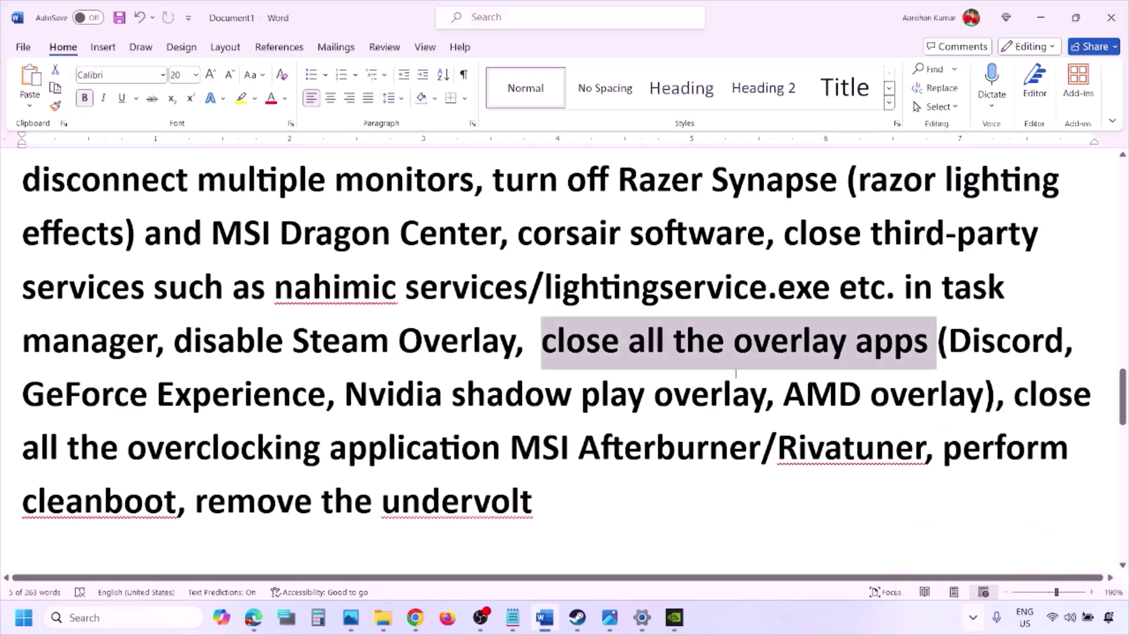
click(973, 618)
right_click(974, 544)
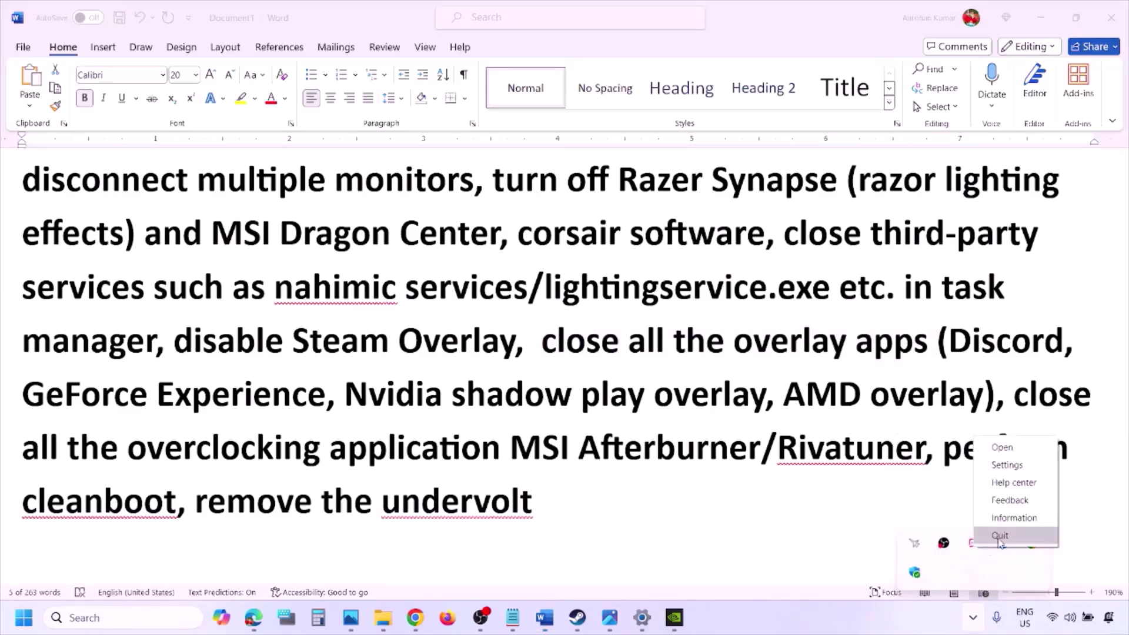
click(1003, 535)
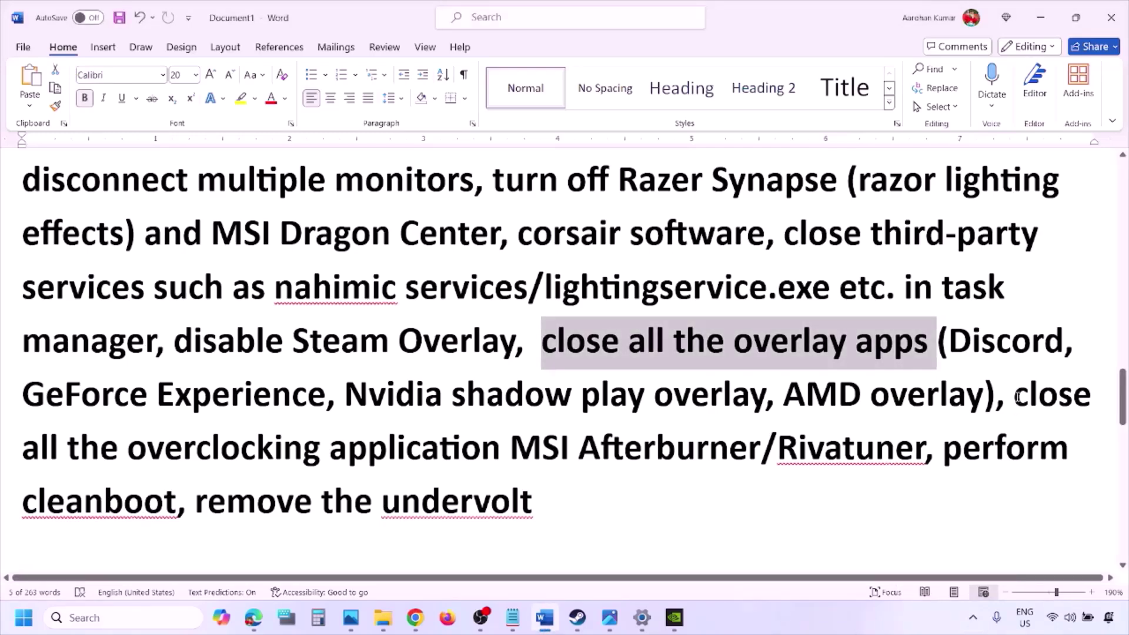
Step: Highlight the advice on closing overclocking applications and close MSI Afterburner from the hidden system tray icons
drag(1018, 397, 542, 450)
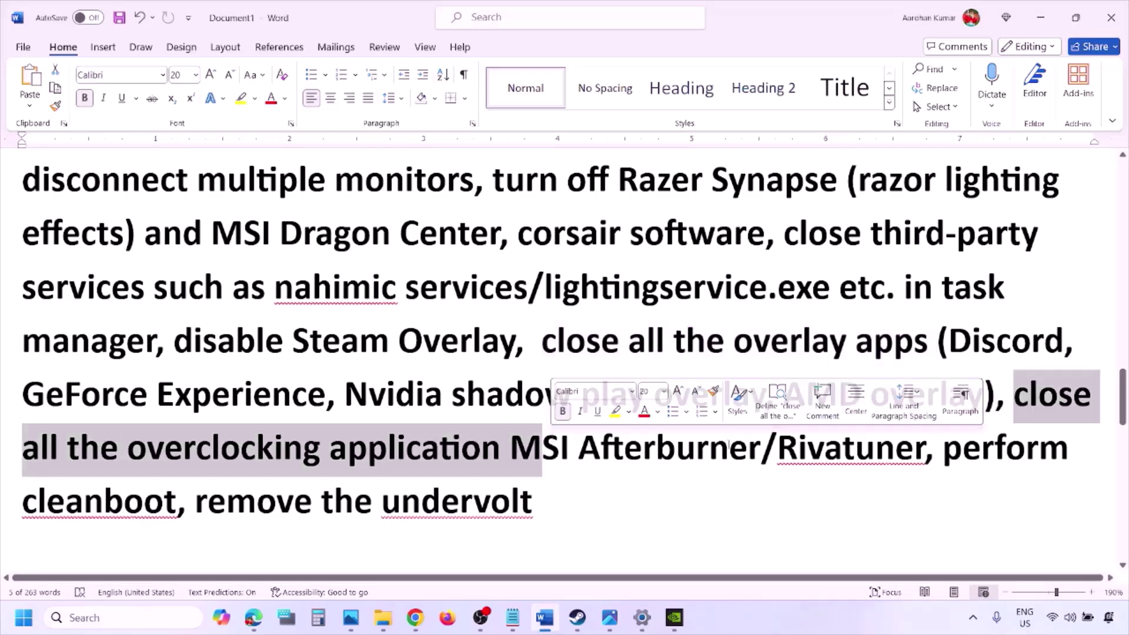
click(974, 617)
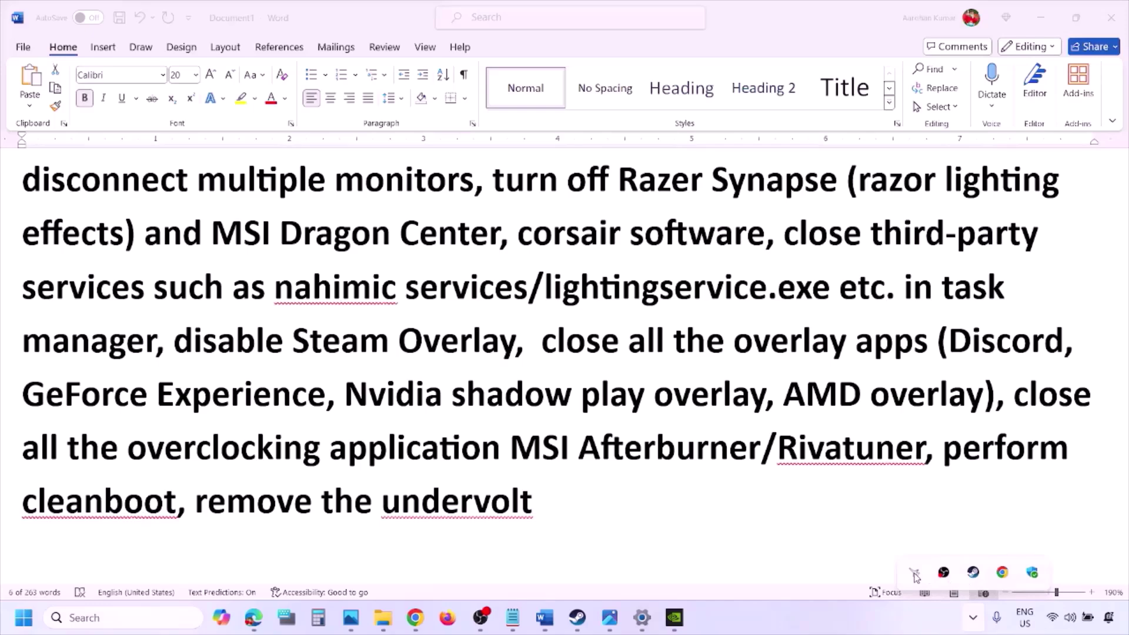
right_click(912, 579)
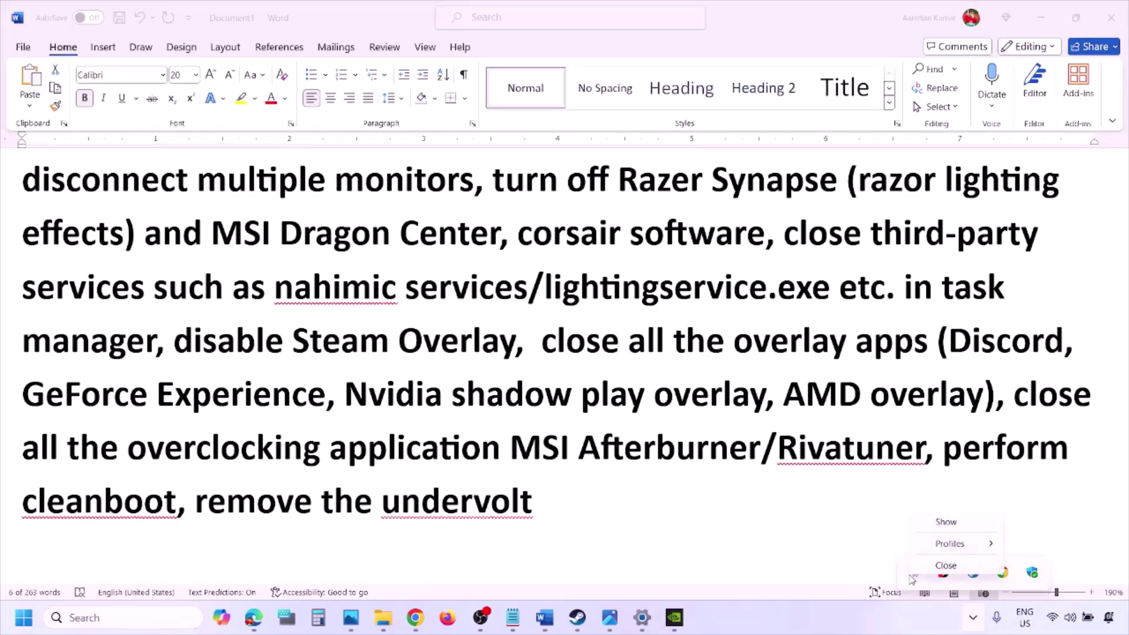
click(951, 565)
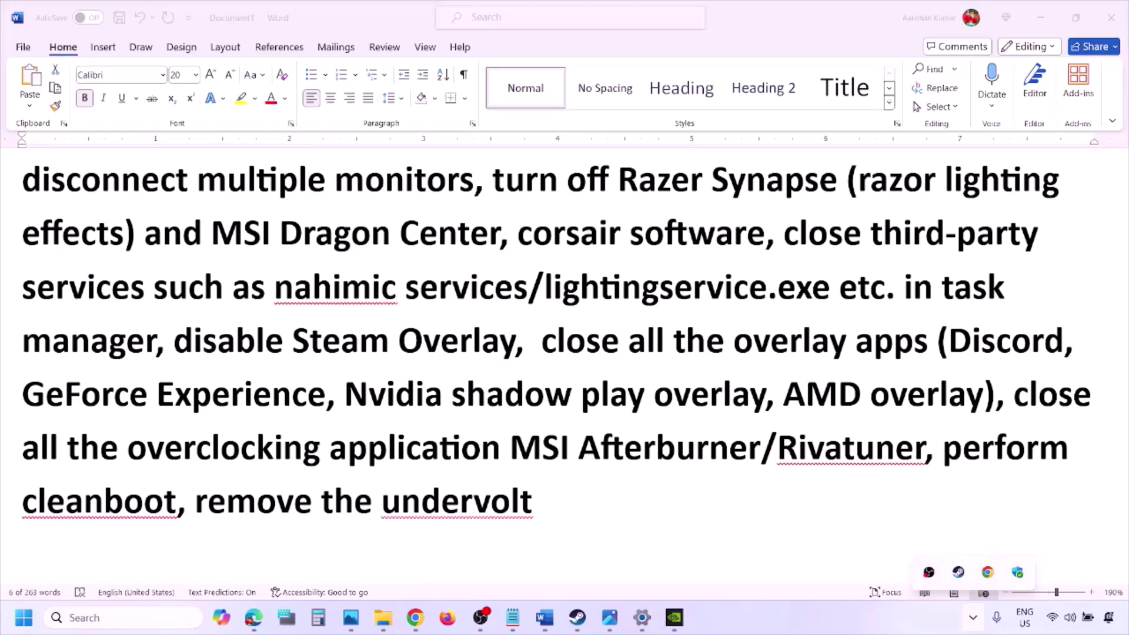
Step: Highlight the word "perform" in the cleanboot advice after Rivatuner, and start a Windows search
click(880, 444)
double_click(880, 444)
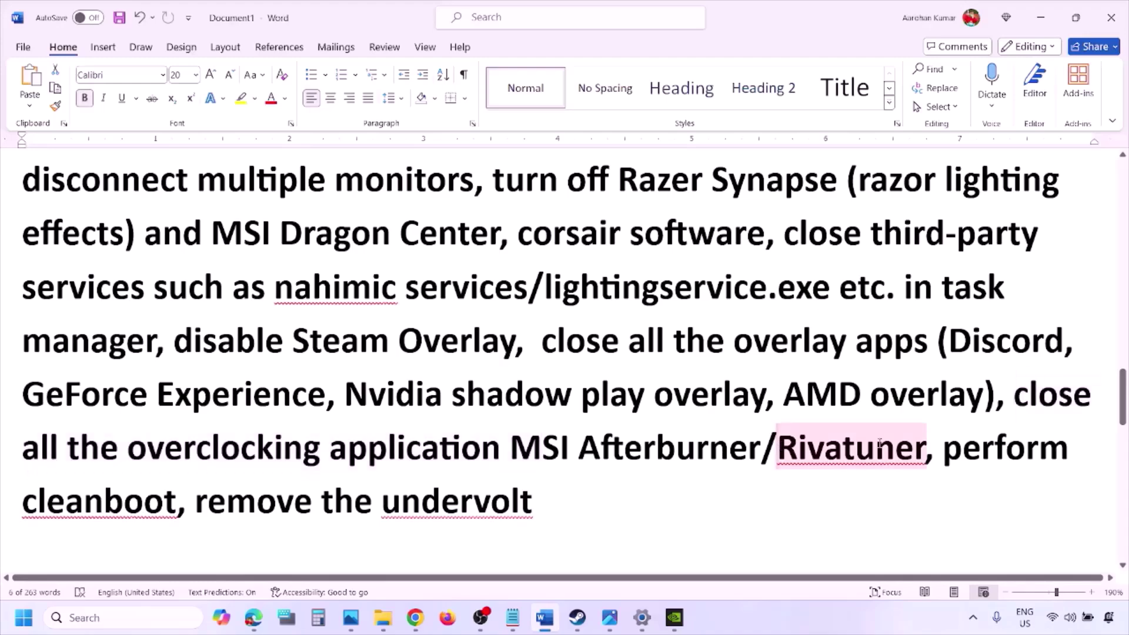
drag(880, 444, 1038, 448)
click(69, 614)
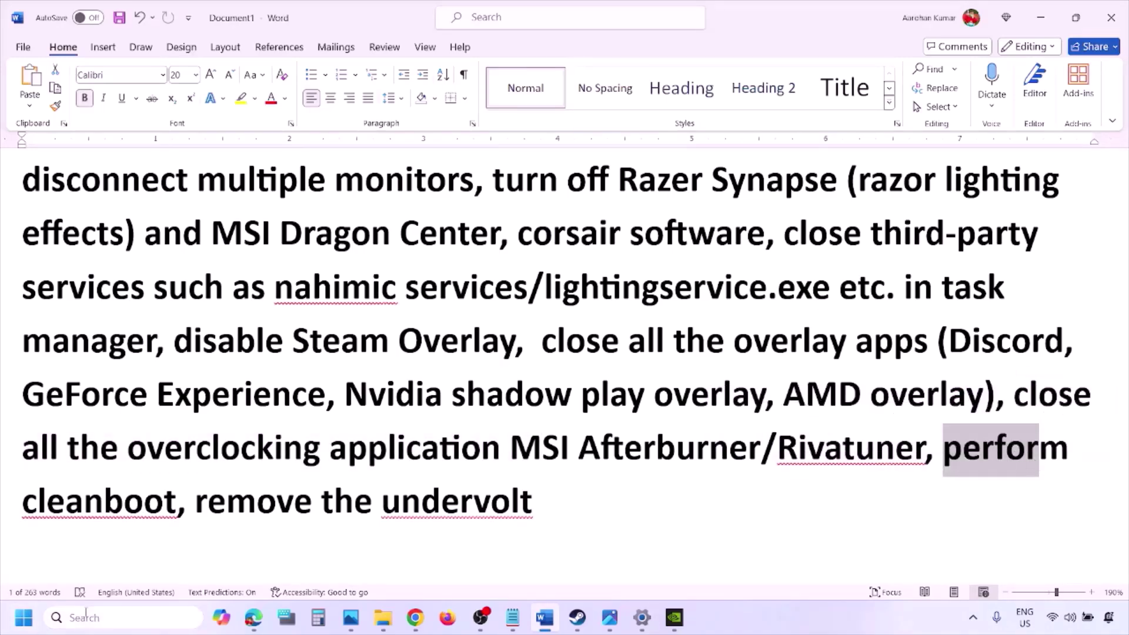